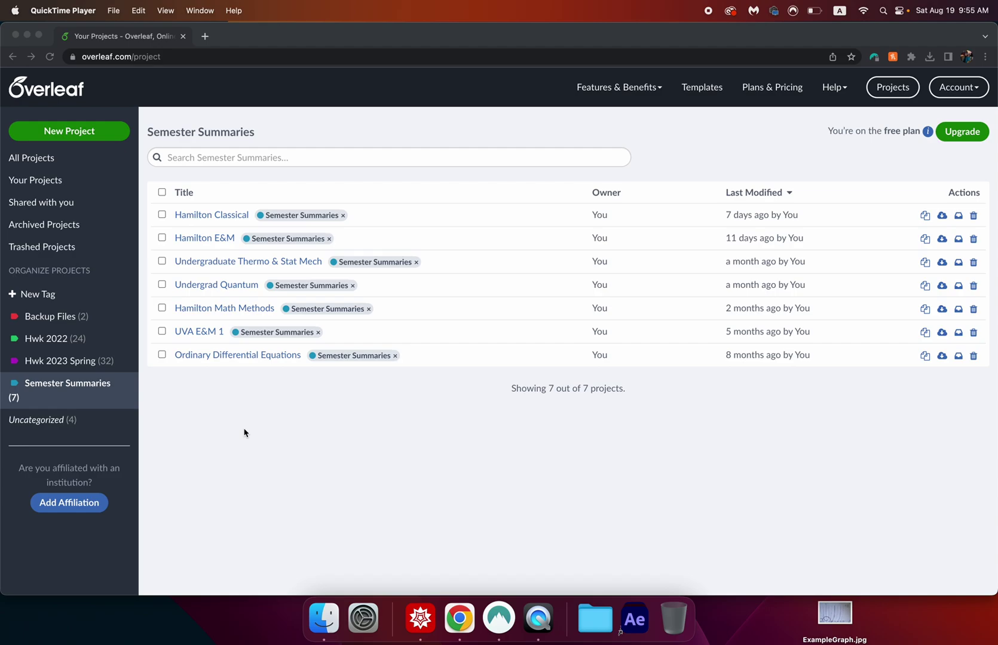
- Create a new blank Overleaf project named 'Homework Template'
{"action": "left_click", "coordinate": [82, 133]}
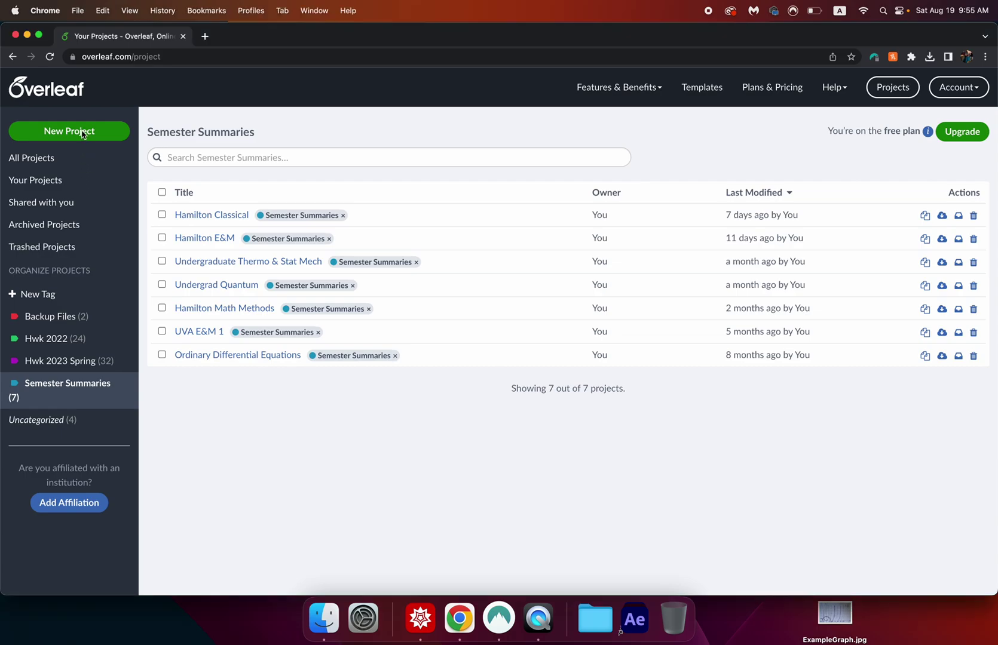
{"action": "left_click", "coordinate": [83, 134]}
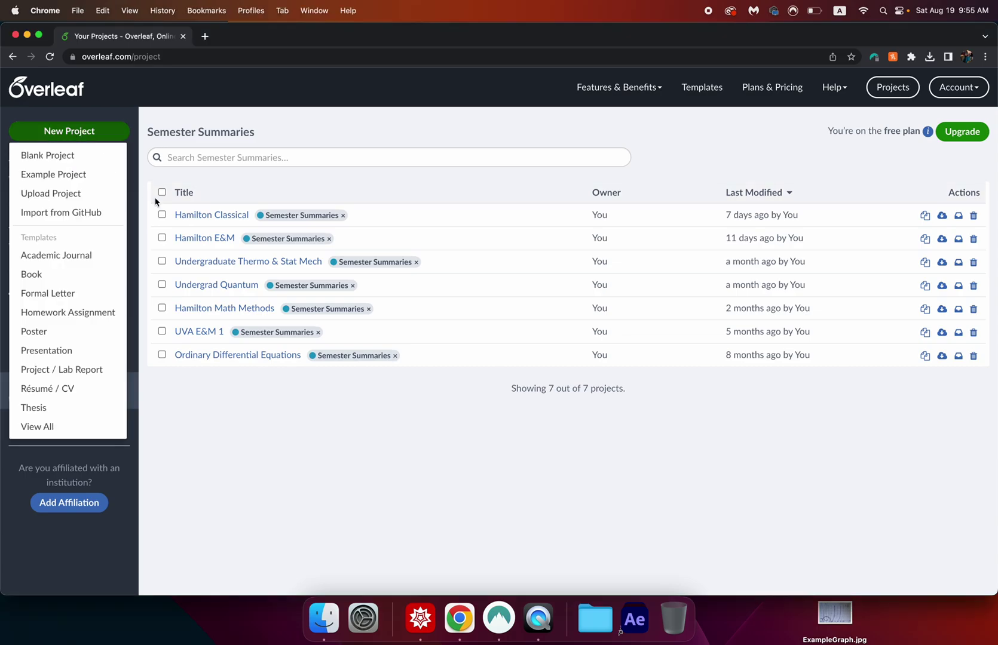
{"action": "left_click", "coordinate": [93, 156]}
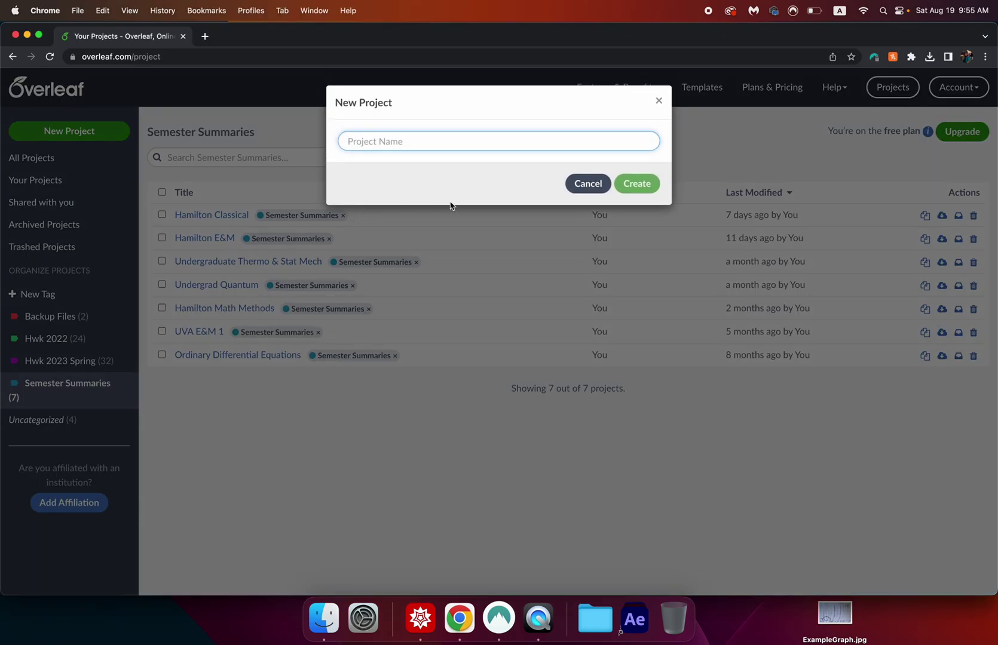
{"action": "type", "text": "Hom"}
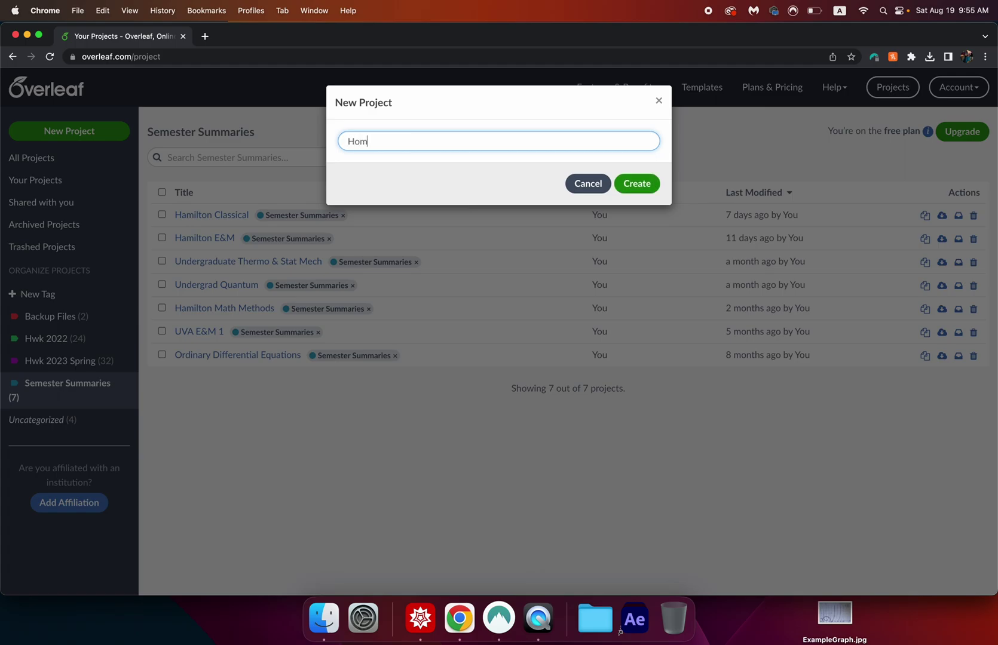
{"action": "type", "text": "ework Template"}
{"action": "left_click", "coordinate": [647, 187]}
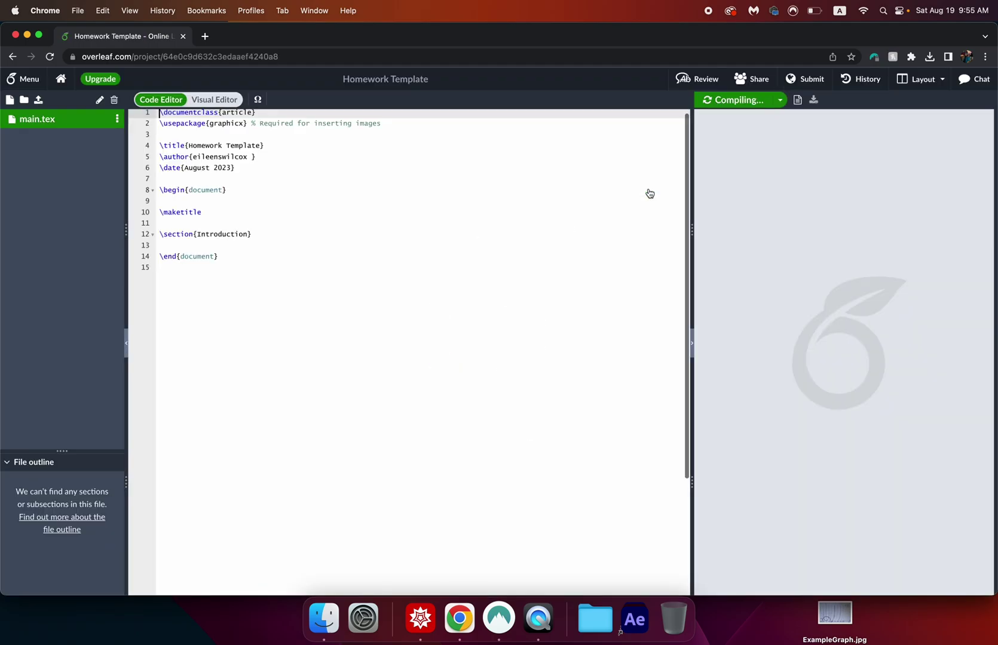
- Replace the username in the \author line with the author's full name
{"action": "double_click", "coordinate": [231, 159]}
{"action": "key", "text": "BackSpace"}
{"action": "type", "text": "Eileen W"}
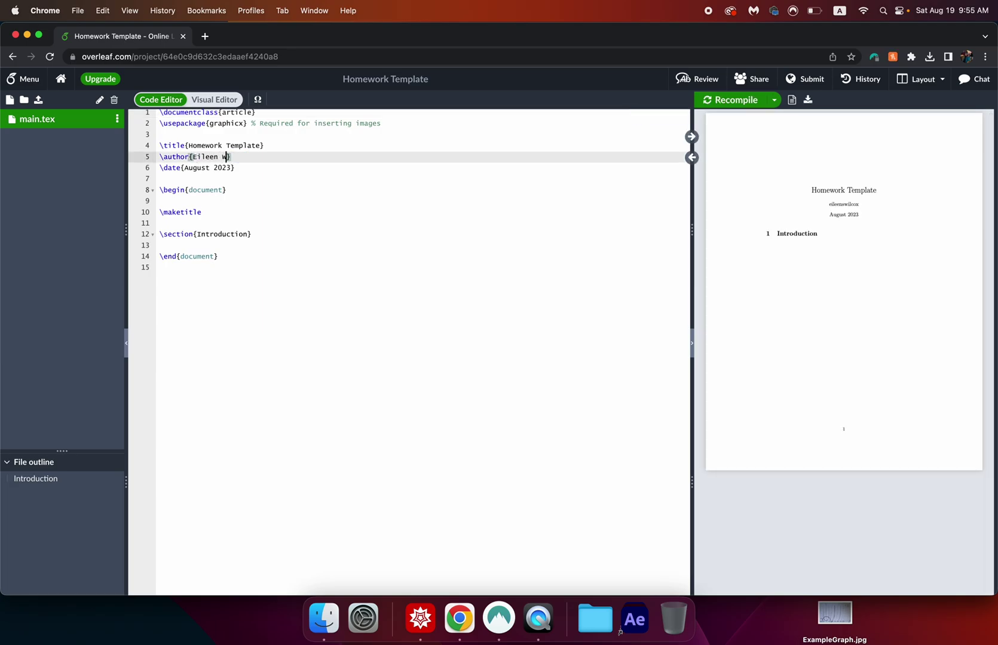
{"action": "type", "text": "ilcox"}
{"action": "left_click", "coordinate": [245, 171]}
{"action": "scroll", "coordinate": [244, 171], "scroll_direction": "up", "scroll_amount": 1}
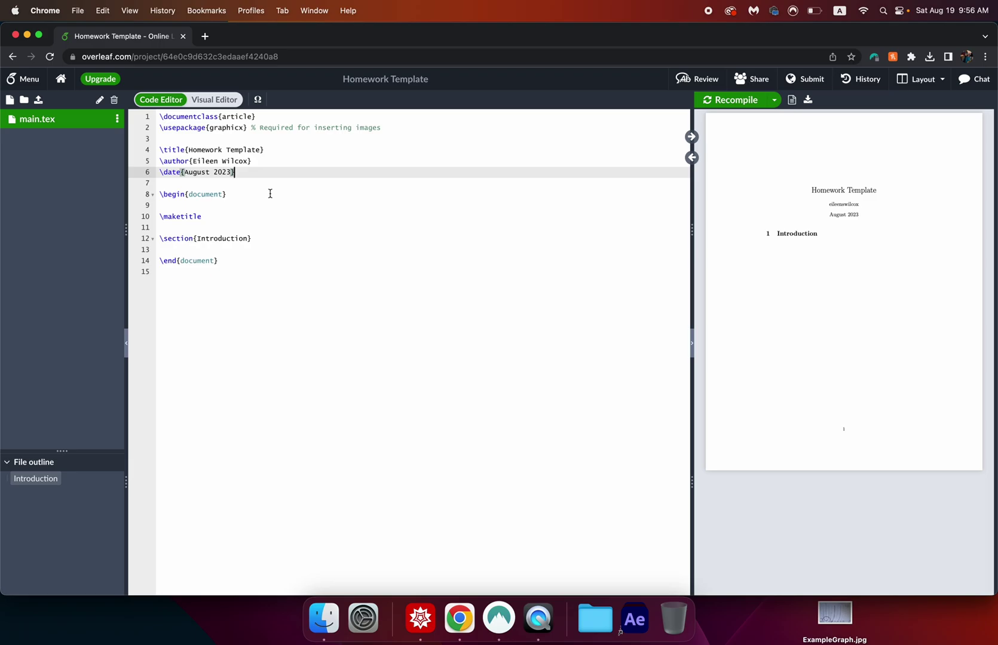
- Add blank lines after the packages and the comment '%%%%%%% So I can write in non-ASCII' on line 4
{"action": "left_click_drag", "start_coordinate": [264, 116], "coordinate": [159, 117]}
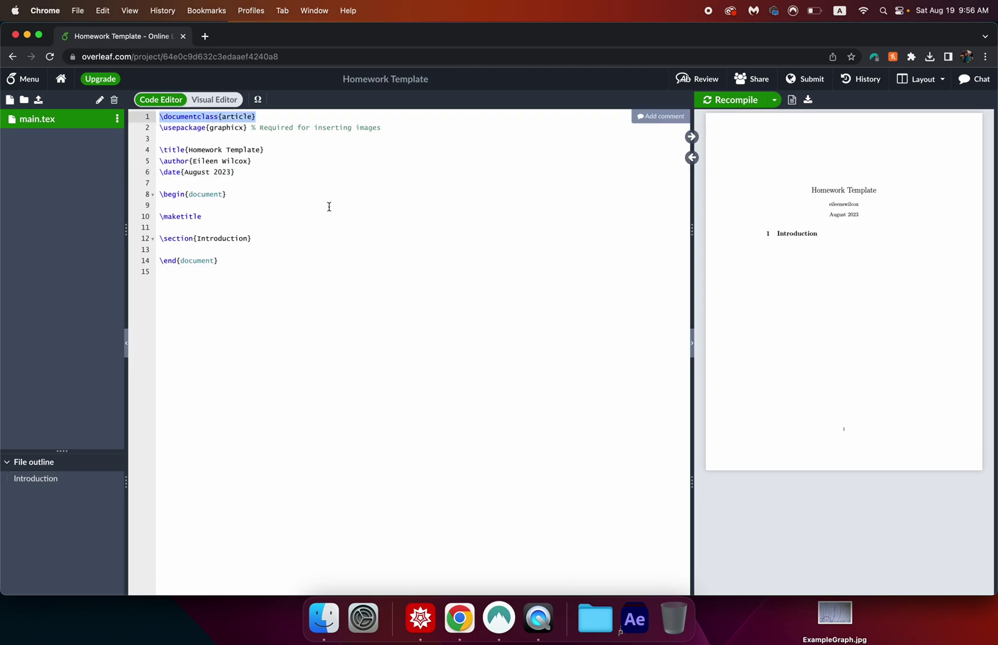
{"action": "left_click_drag", "start_coordinate": [244, 128], "coordinate": [157, 130]}
{"action": "left_click", "coordinate": [199, 139]}
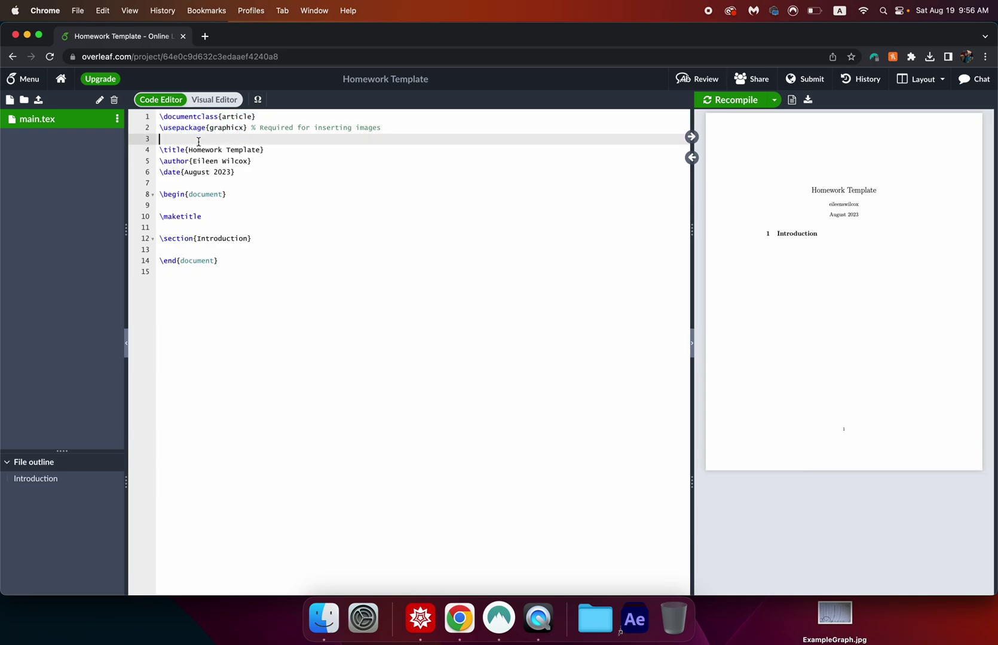
{"action": "key", "text": "Return"}
{"action": "key", "text": "Return"}
{"action": "key", "text": "Return"}
{"action": "key", "text": "Return"}
{"action": "key", "text": "Return"}
{"action": "key", "text": "Return"}
{"action": "key", "text": "Return"}
{"action": "key", "text": "Return"}
{"action": "key", "text": "Return"}
{"action": "key", "text": "Return"}
{"action": "key", "text": "Return"}
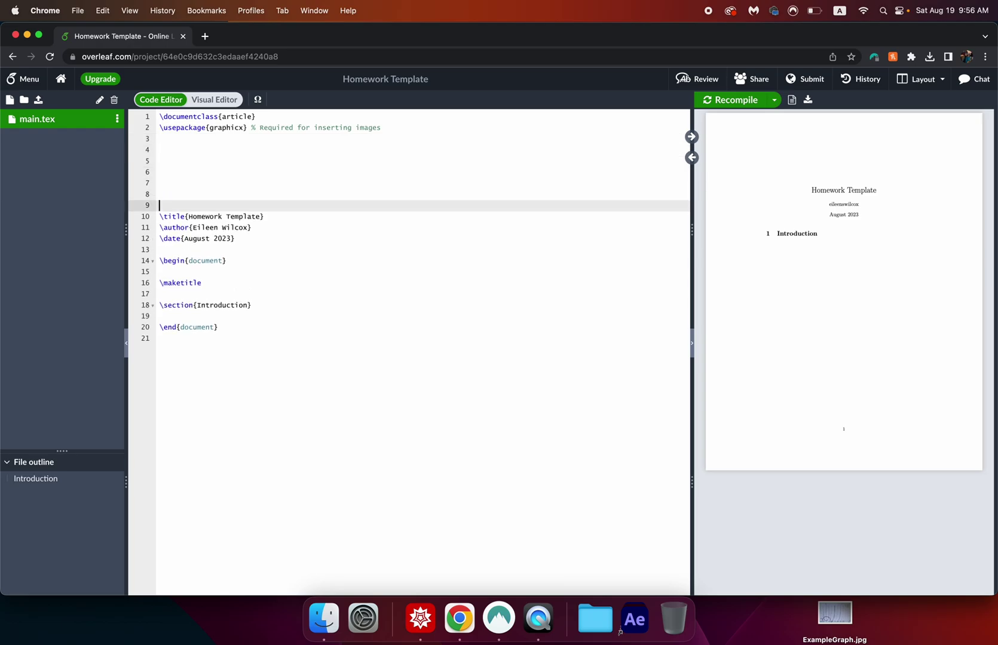
{"action": "key", "text": "Return"}
{"action": "key", "text": "Return"}
{"action": "key", "text": "Return"}
{"action": "key", "text": "Return"}
{"action": "key", "text": "Return"}
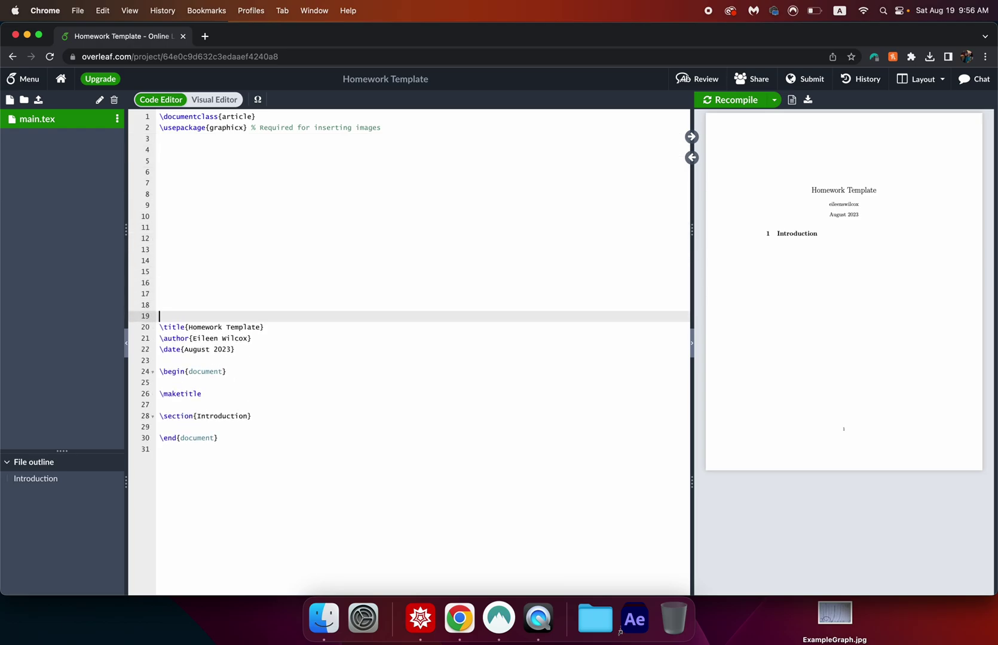
{"action": "left_click", "coordinate": [175, 152]}
{"action": "type", "text": "%%%"}
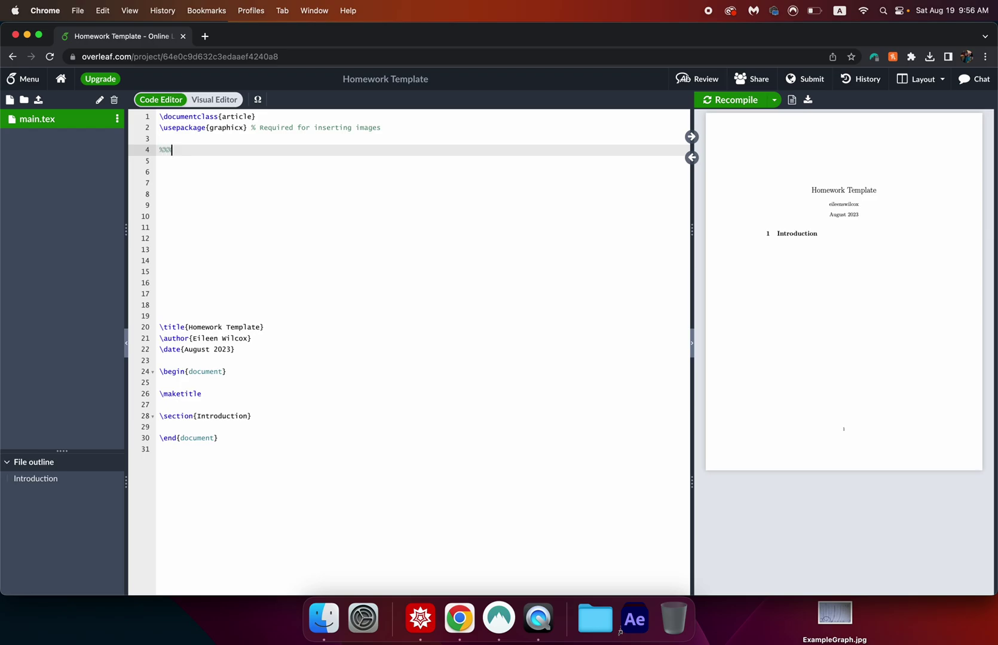
{"action": "type", "text": "%%%% So I can write in non-ASCII"}
- Add \usepackage[utf8]{inputenc} on the line below the comment
{"action": "key", "text": "Return"}
{"action": "type", "text": "\\usepack"}
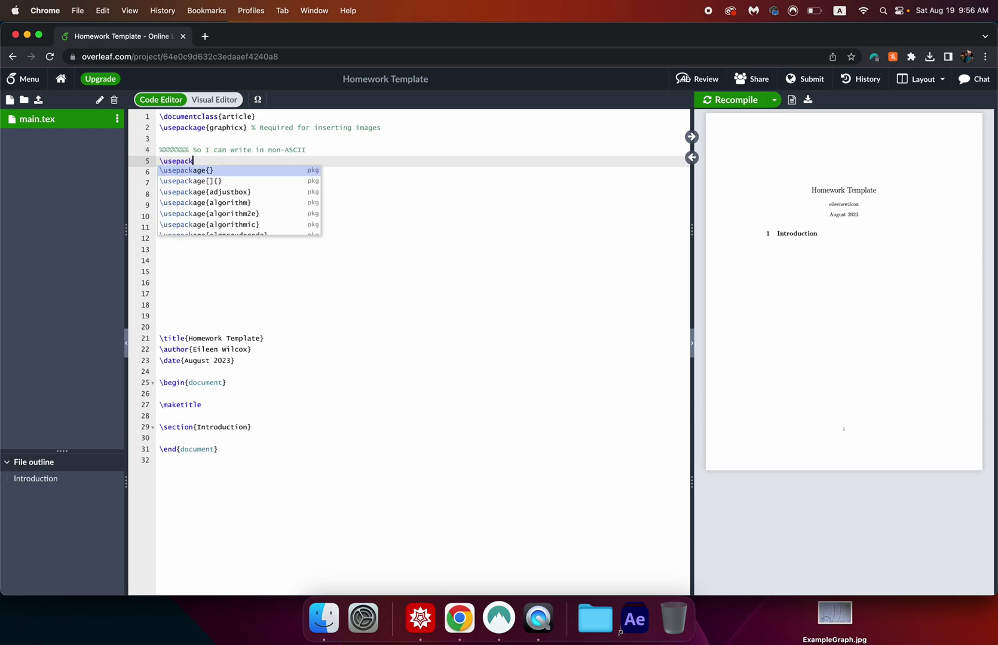
{"action": "key", "text": "Return"}
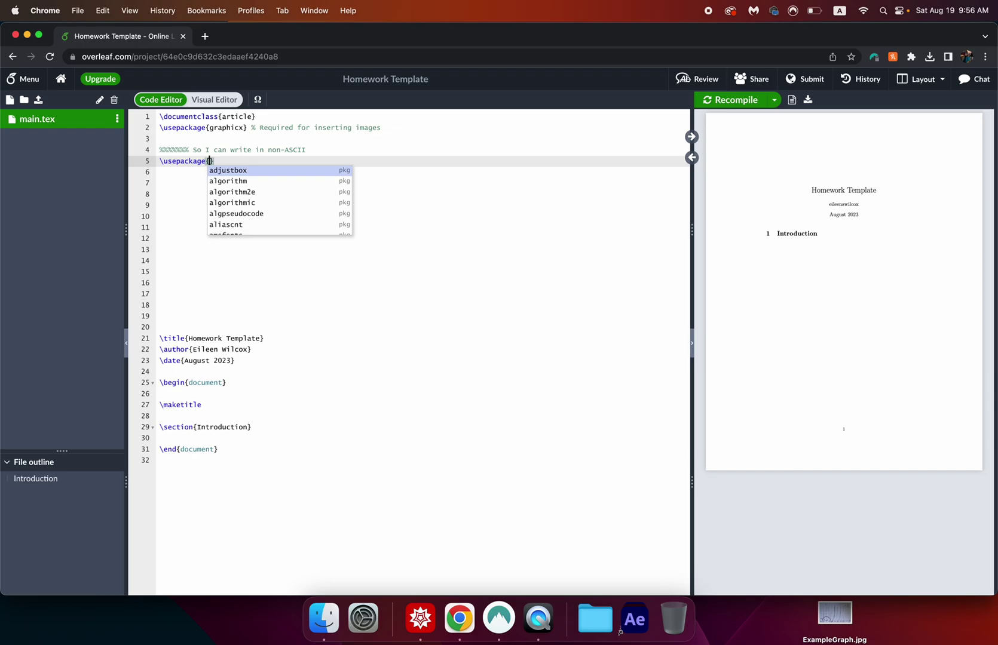
{"action": "type", "text": "input"}
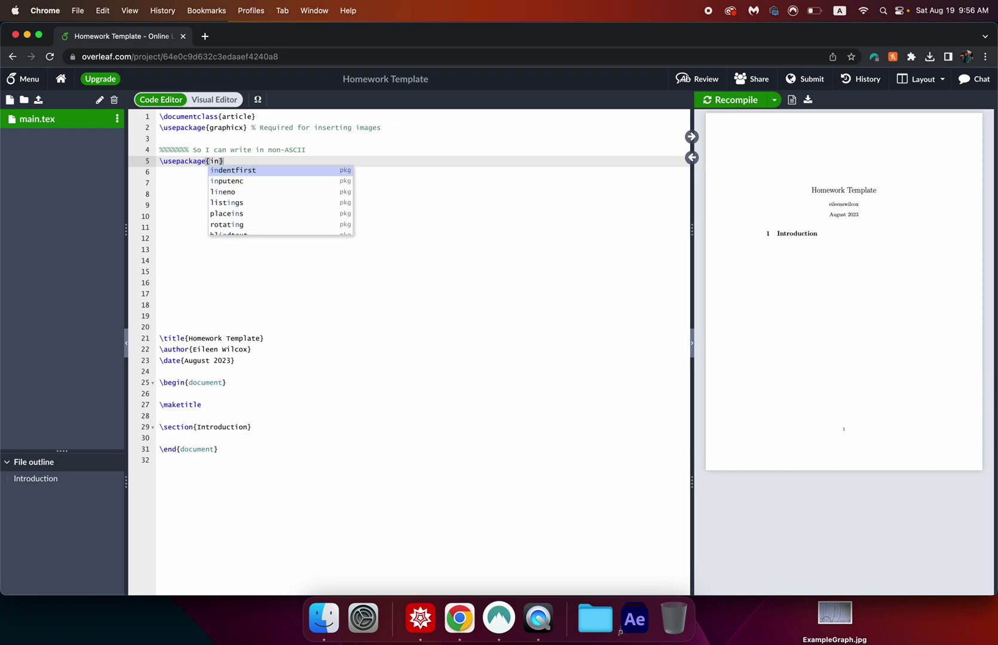
{"action": "key", "text": "Return"}
{"action": "left_click", "coordinate": [207, 162]}
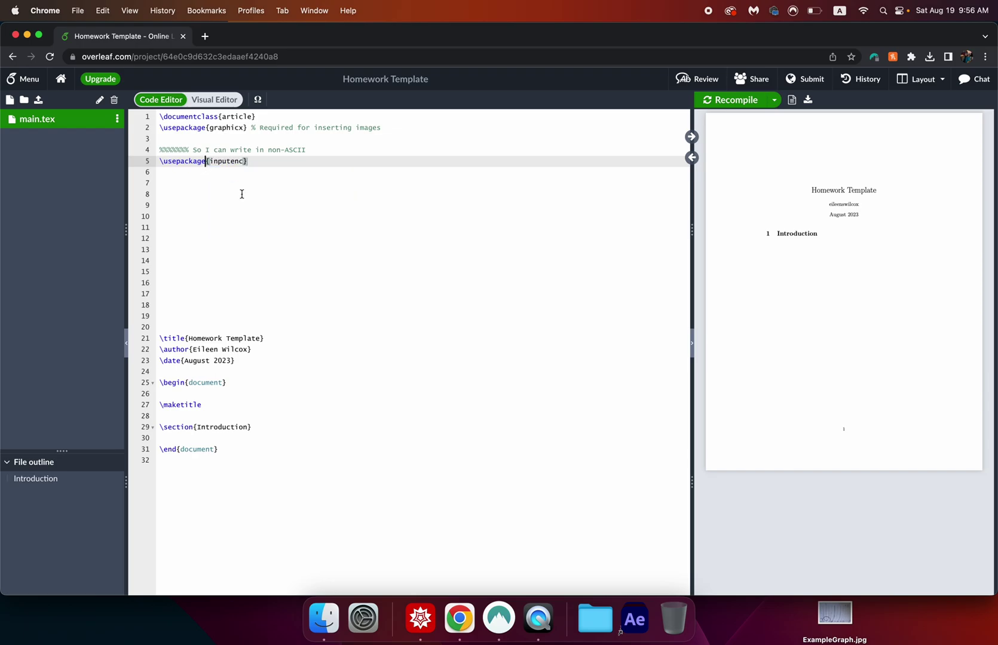
{"action": "type", "text": "[utf8"}
{"action": "left_click", "coordinate": [278, 162]}
- Add a '%%%%%%% Page Styling' comment followed by \usepackage[margin=0.6in]{geometry}
{"action": "key", "text": "Return"}
{"action": "key", "text": "Return"}
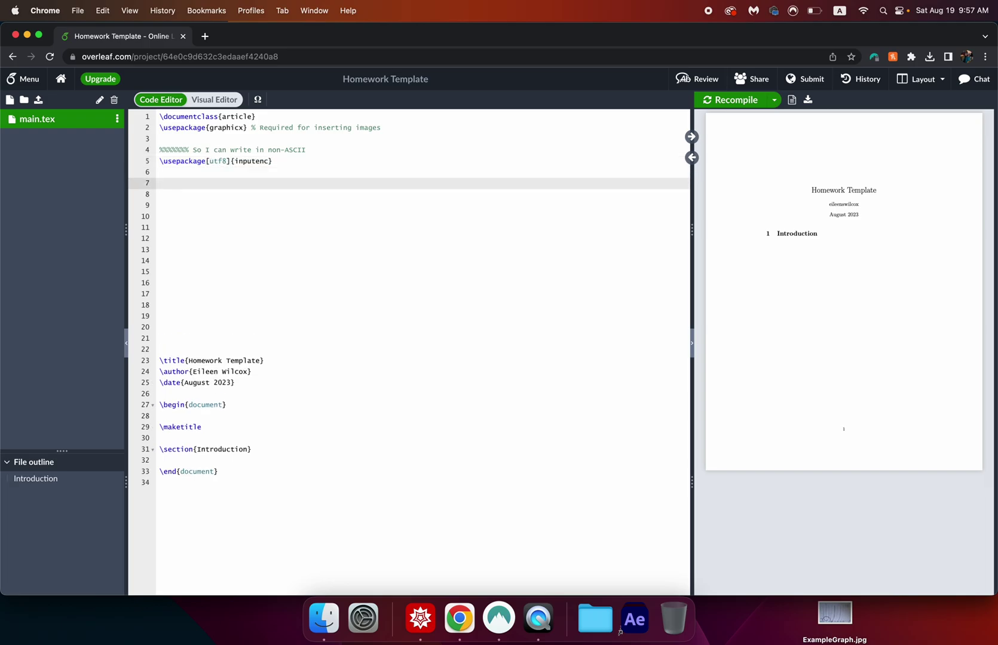
{"action": "type", "text": "%%%%%%% Page Styling"}
{"action": "key", "text": "Return"}
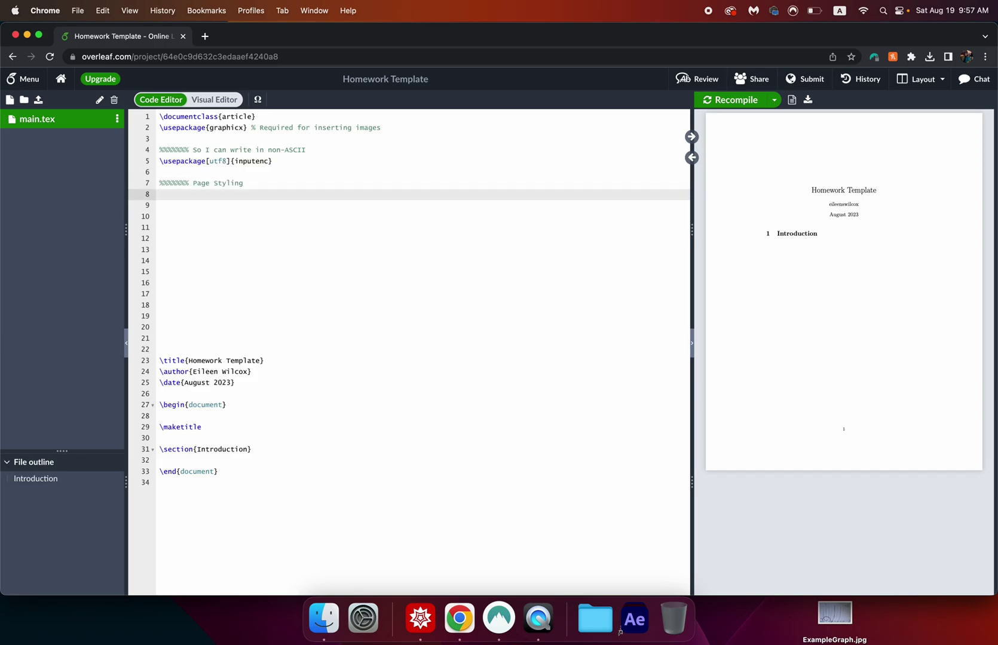
{"action": "type", "text": "\\"}
{"action": "key", "text": "Return"}
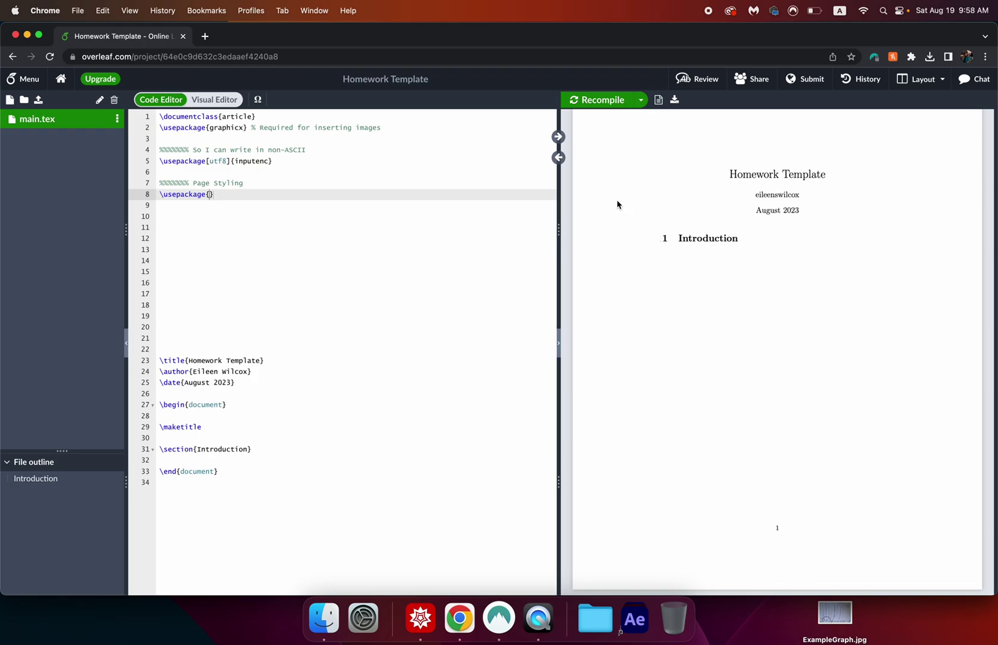
{"action": "key", "text": "ctrl+space"}
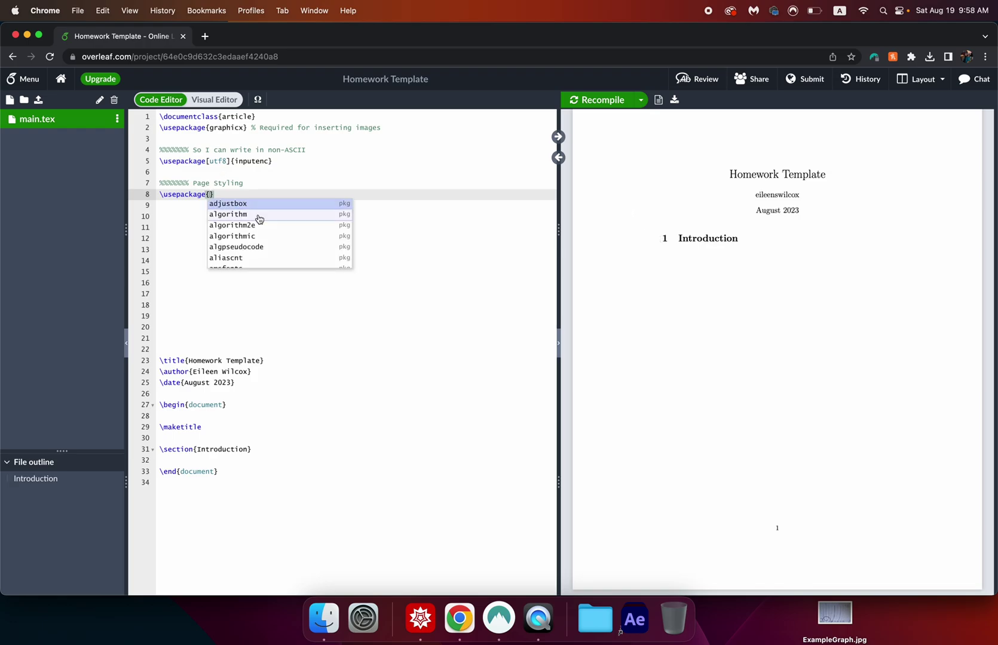
{"action": "type", "text": "geometry"}
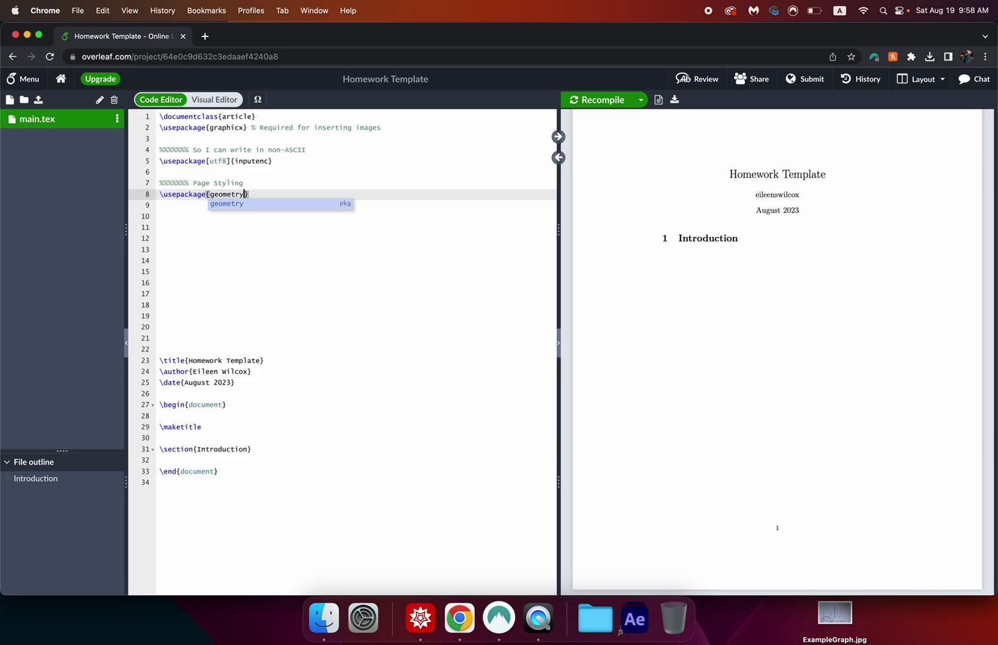
{"action": "key", "text": "Left"}
{"action": "key", "text": "Left"}
{"action": "key", "text": "Left"}
{"action": "key", "text": "Left"}
{"action": "key", "text": "Left"}
{"action": "key", "text": "Left"}
{"action": "key", "text": "Left"}
{"action": "key", "text": "Left"}
{"action": "key", "text": "Left"}
{"action": "type", "text": "["}
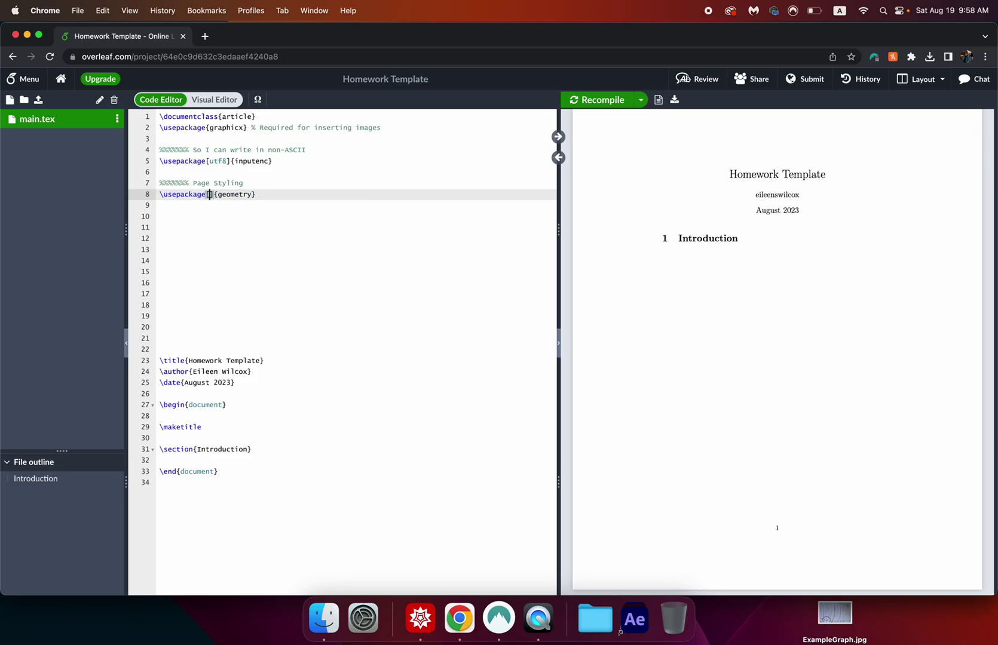
{"action": "type", "text": "margin=0.6in"}
{"action": "left_click", "coordinate": [317, 194]}
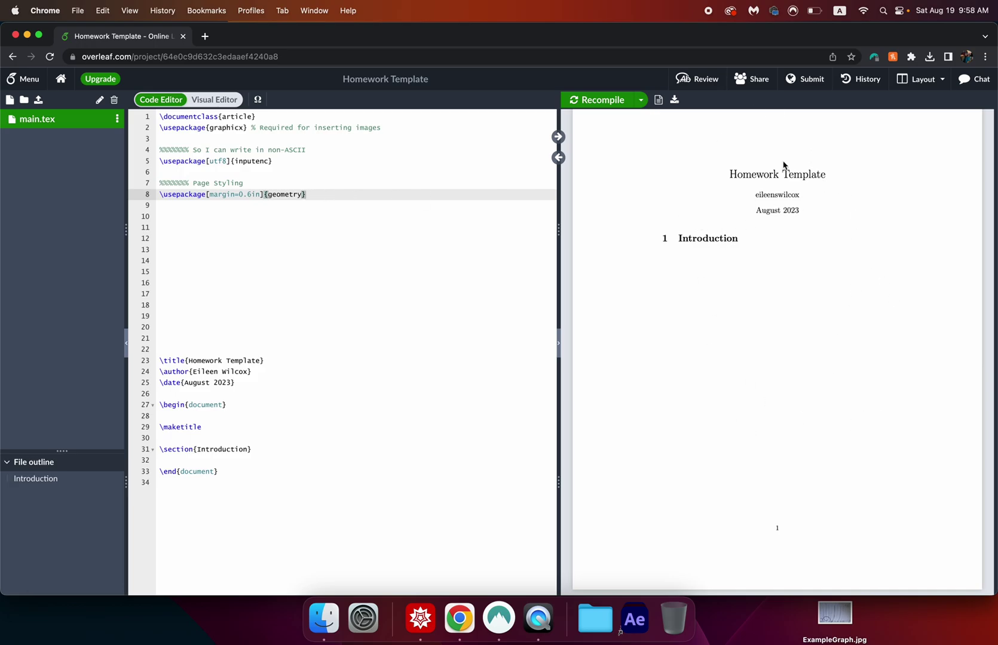
- Recompile the document and check the narrower margins in the PDF
{"action": "key", "text": "super+s"}
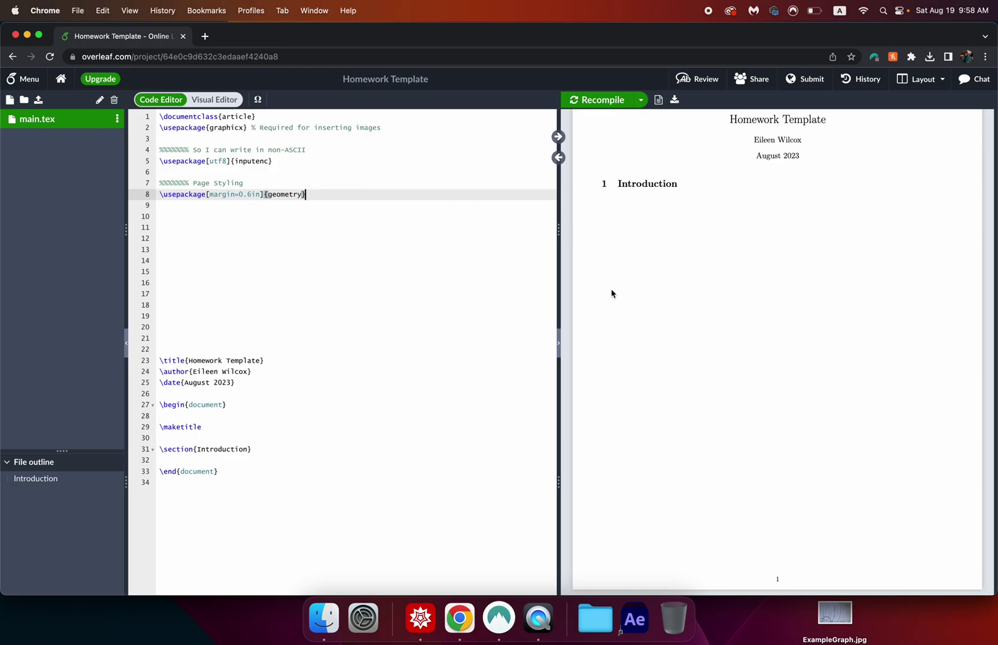
{"action": "scroll", "coordinate": [716, 277], "scroll_direction": "up", "scroll_amount": 2}
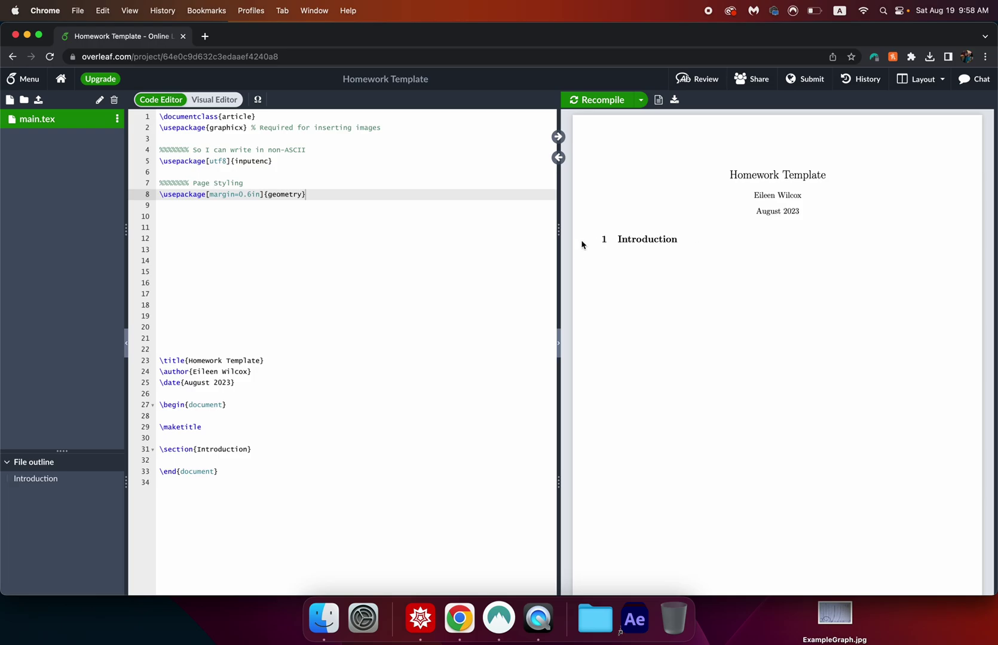
{"action": "scroll", "coordinate": [618, 260], "scroll_direction": "down", "scroll_amount": 2}
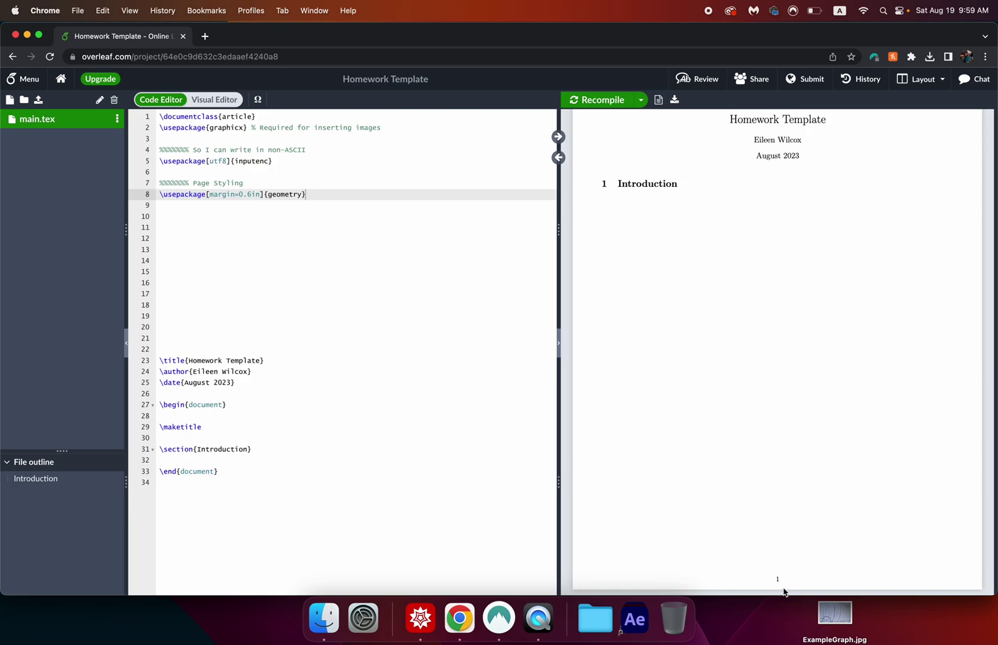
{"action": "left_click", "coordinate": [329, 192]}
- Add \usepackage{multicol,titling} on line 9 below the geometry line
{"action": "key", "text": "Return"}
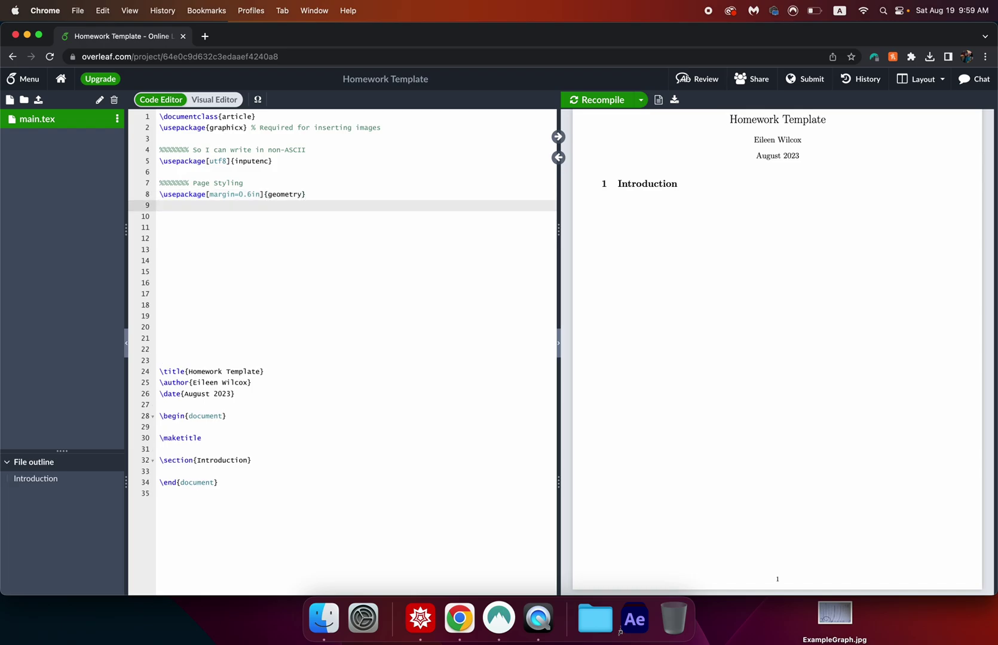
{"action": "type", "text": "\\u"}
{"action": "key", "text": "Return"}
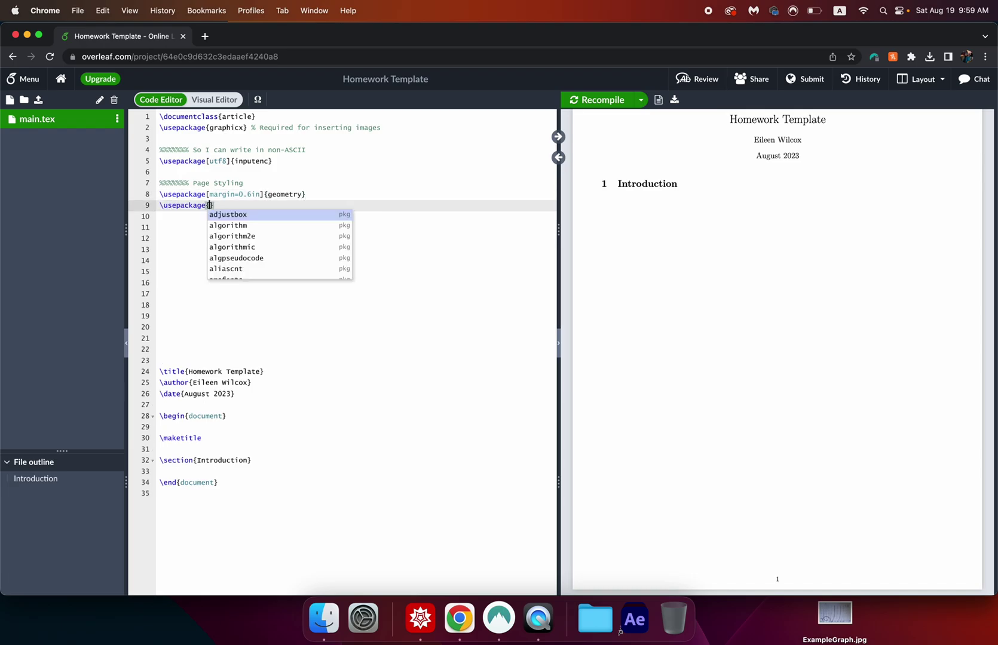
{"action": "type", "text": "multi"}
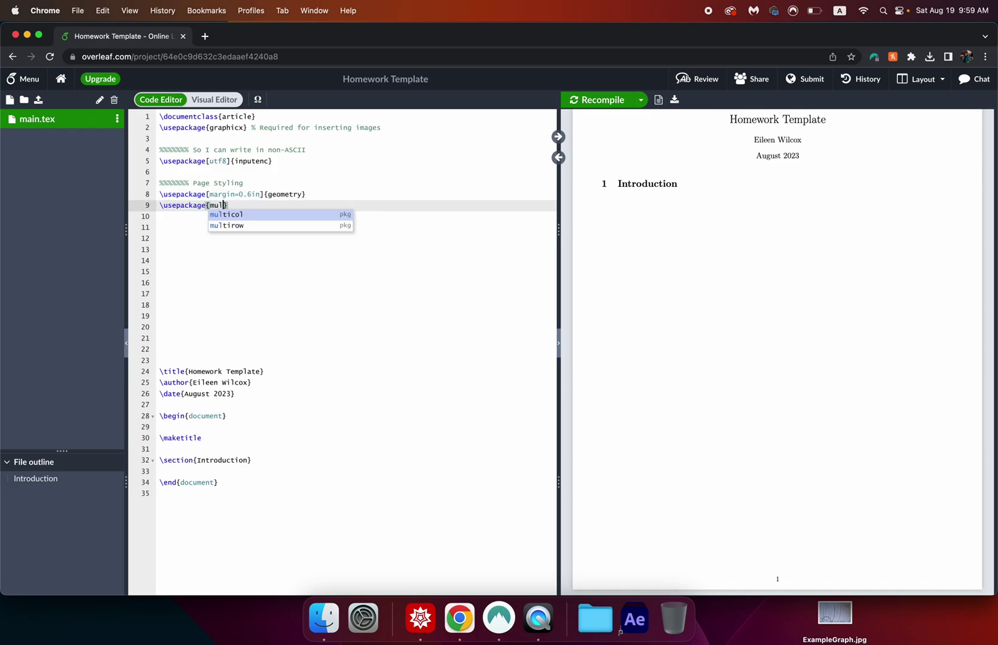
{"action": "key", "text": "Return"}
{"action": "type", "text": ","}
{"action": "key", "text": "BackSpace"}
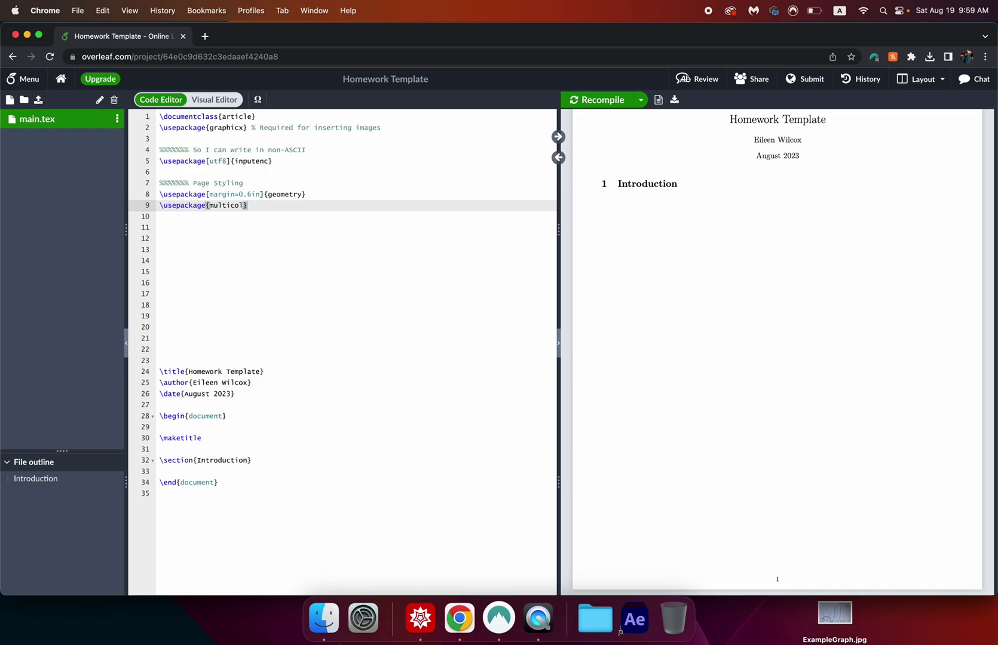
{"action": "type", "text": ",titl"}
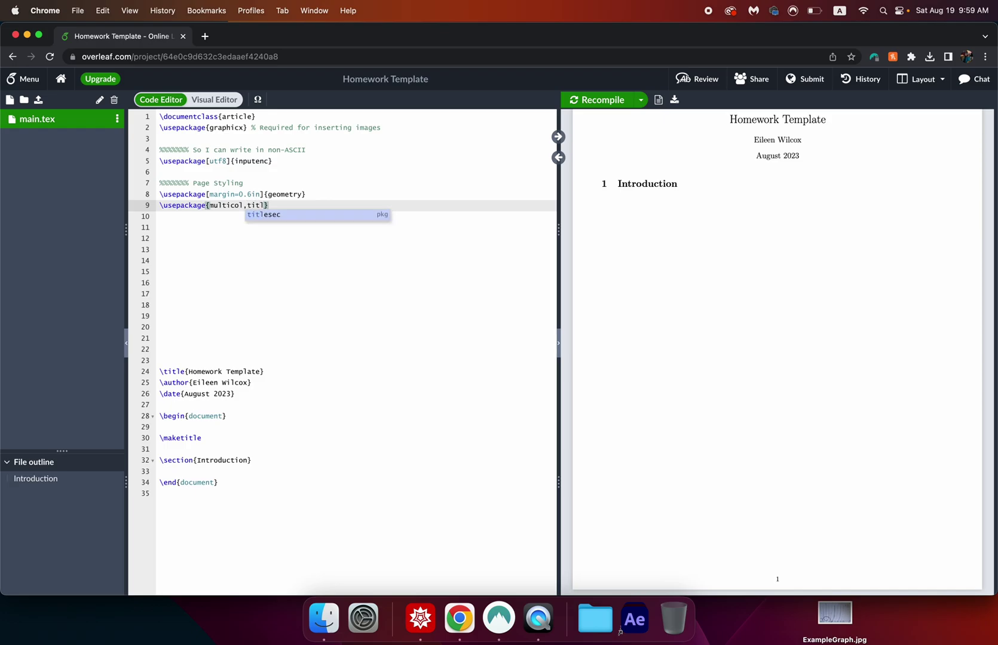
{"action": "type", "text": "ing}"}
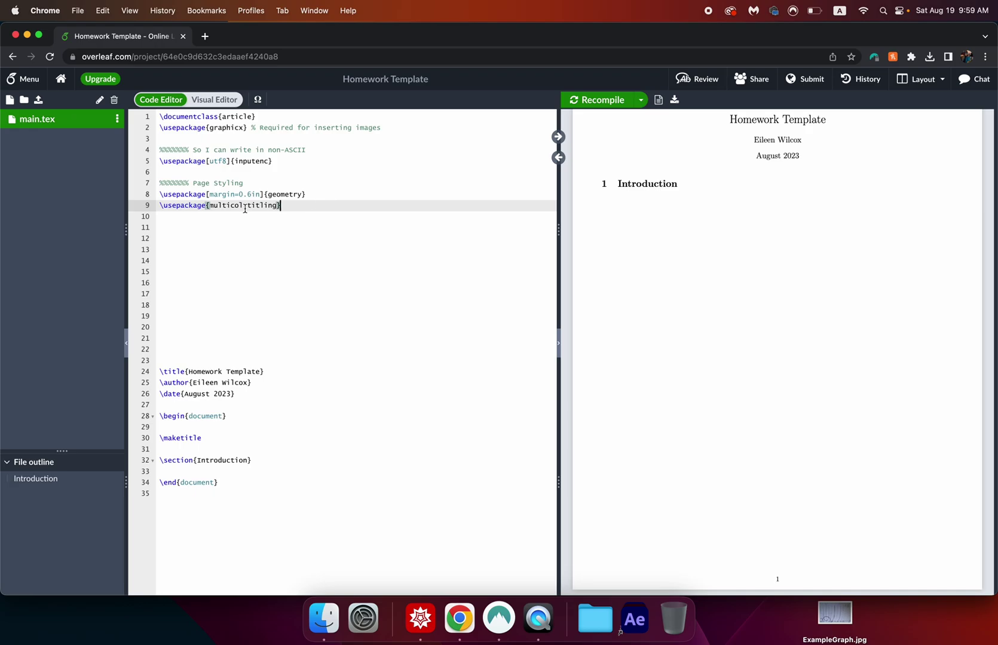
- Highlight the multicol/titling package list and the 0.6in margin option to explain them
{"action": "left_click_drag", "start_coordinate": [209, 206], "coordinate": [273, 205]}
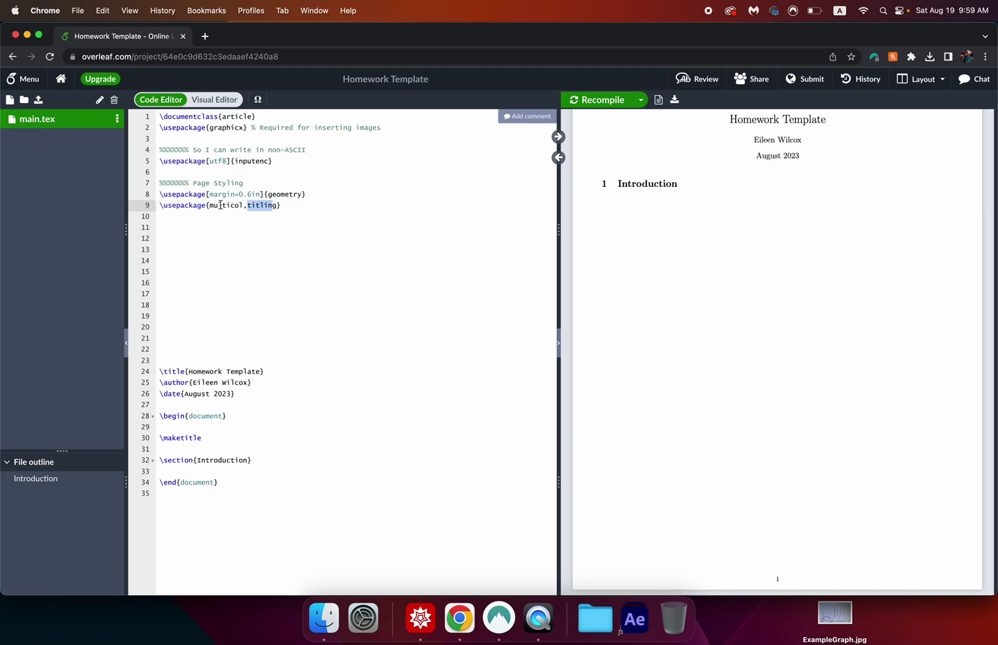
{"action": "left_click_drag", "start_coordinate": [194, 206], "coordinate": [298, 209]}
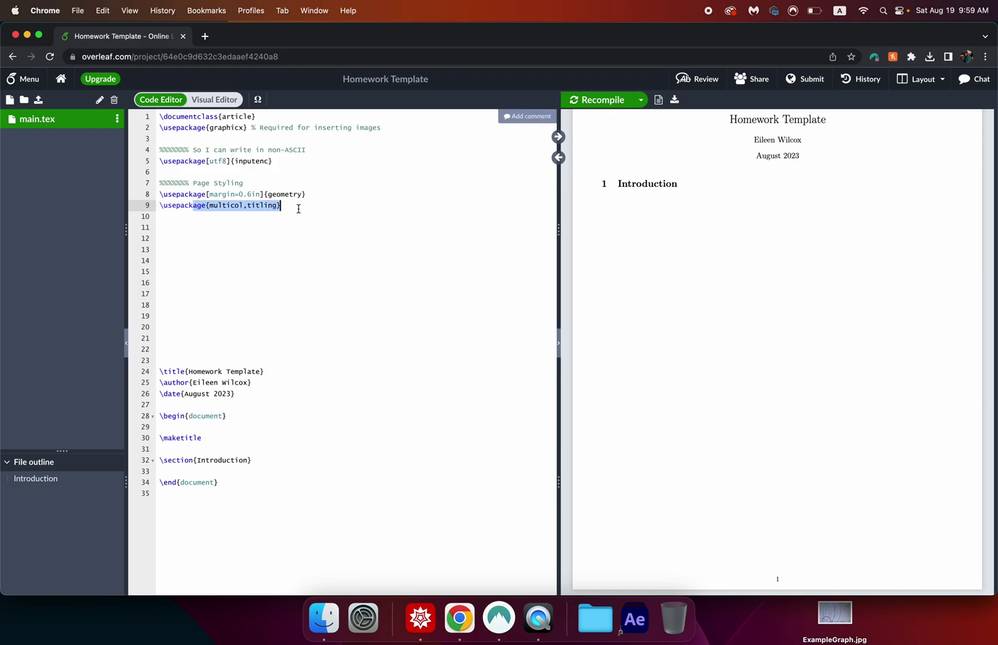
{"action": "left_click", "coordinate": [298, 209]}
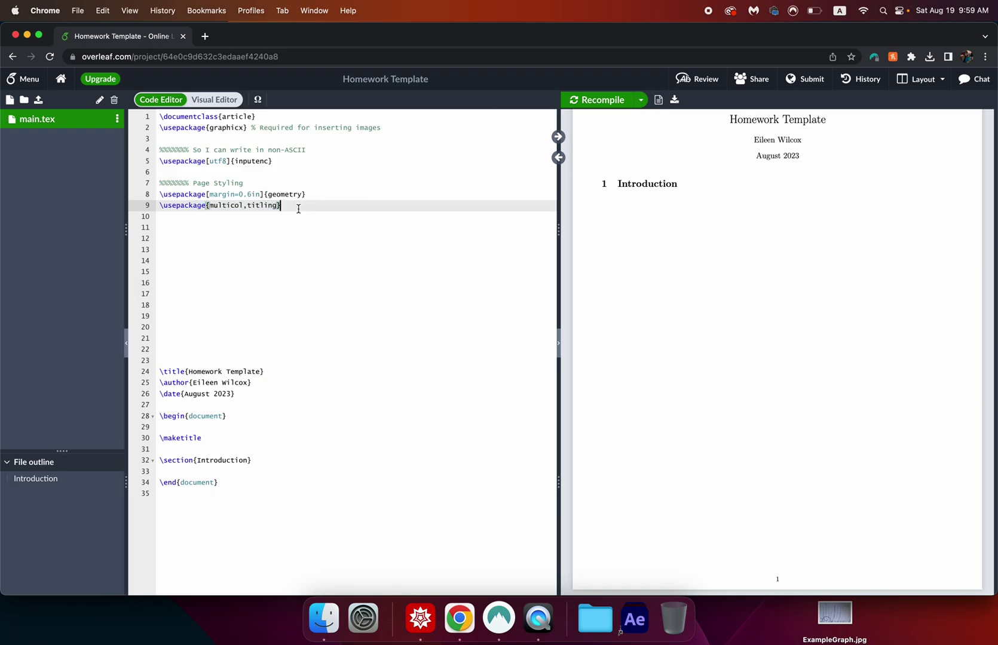
{"action": "left_click_drag", "start_coordinate": [265, 196], "coordinate": [206, 196]}
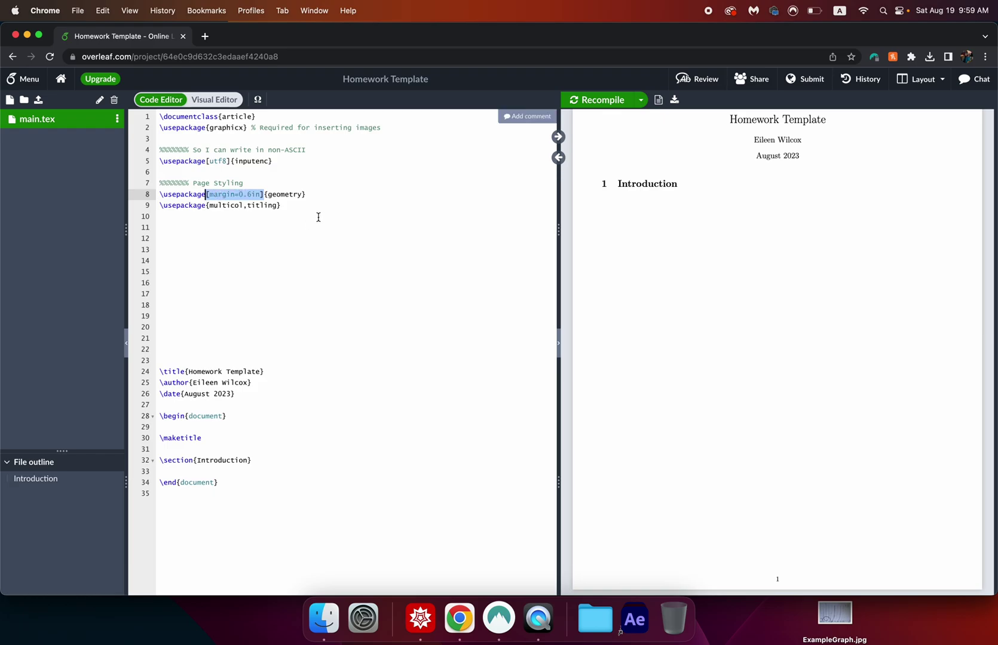
{"action": "left_click", "coordinate": [297, 208]}
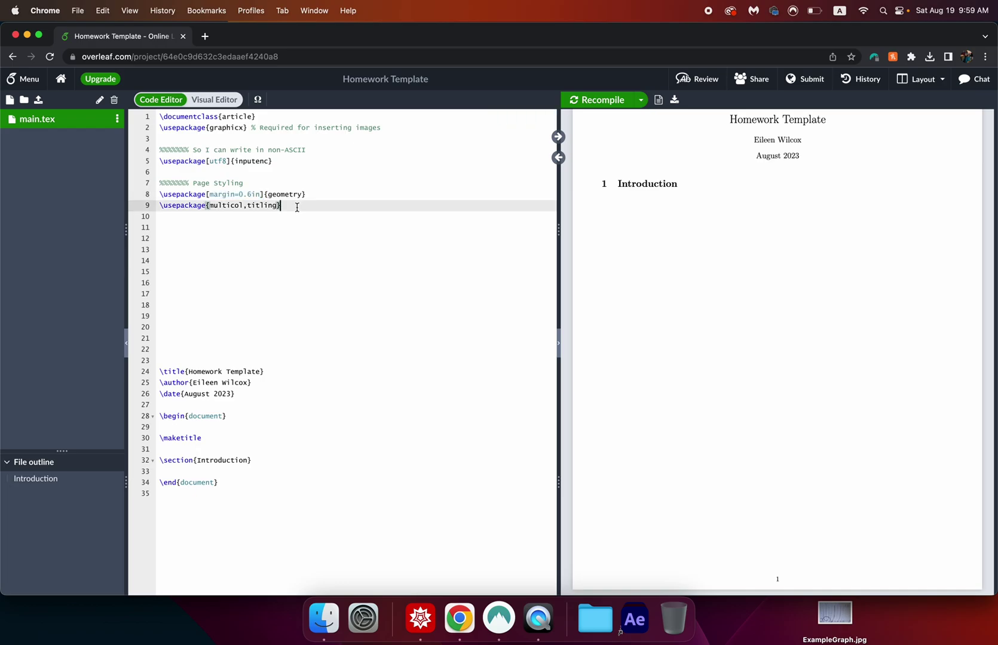
{"action": "left_click_drag", "start_coordinate": [243, 205], "coordinate": [226, 205]}
{"action": "left_click", "coordinate": [231, 205]}
- Comment out the multicol,titling package line with a leading %
{"action": "left_click", "coordinate": [160, 205]}
{"action": "type", "text": "%"}
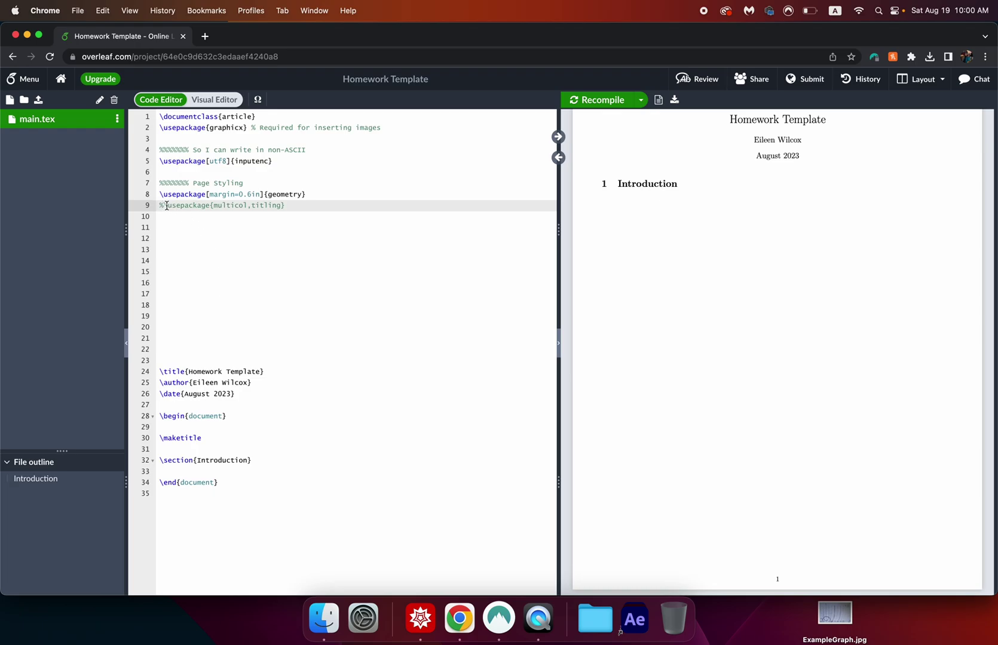
{"action": "scroll", "coordinate": [262, 403], "scroll_direction": "down", "scroll_amount": 2}
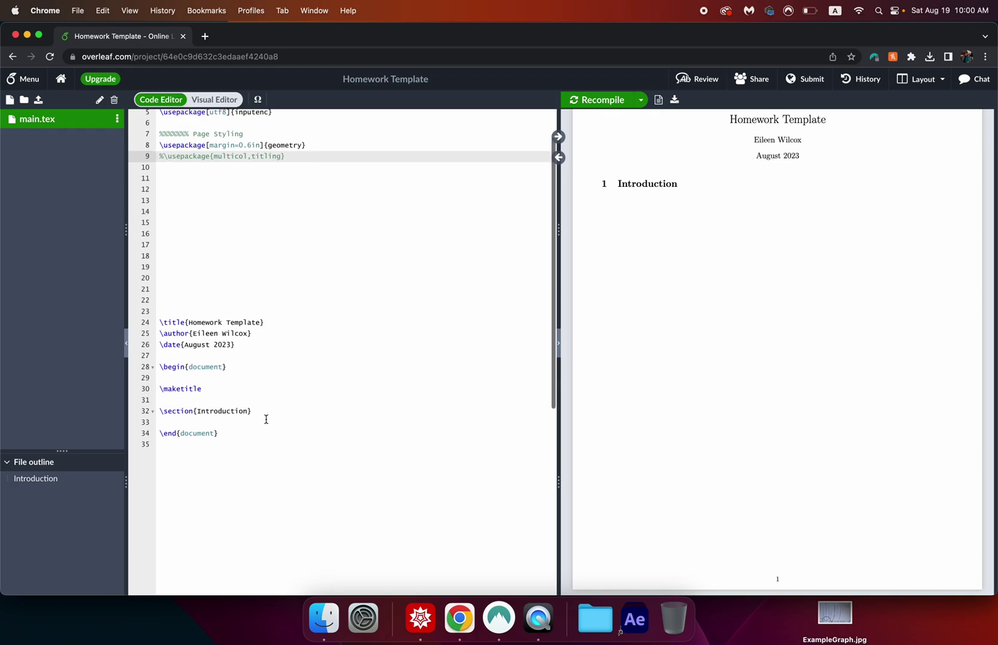
- Add a sample sentence about multiple columns under Introduction and recompile the PDF
{"action": "left_click", "coordinate": [266, 415]}
{"action": "key", "text": "Return"}
{"action": "key", "text": "Return"}
{"action": "type", "text": "writing an ex"}
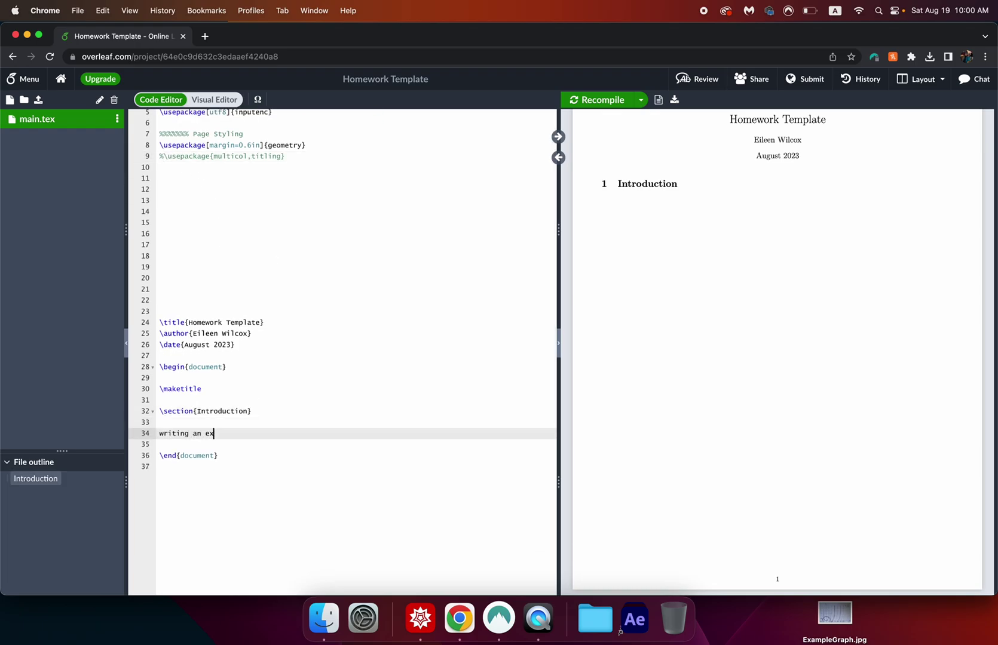
{"action": "type", "text": "ample sentence so that we can see if ther"}
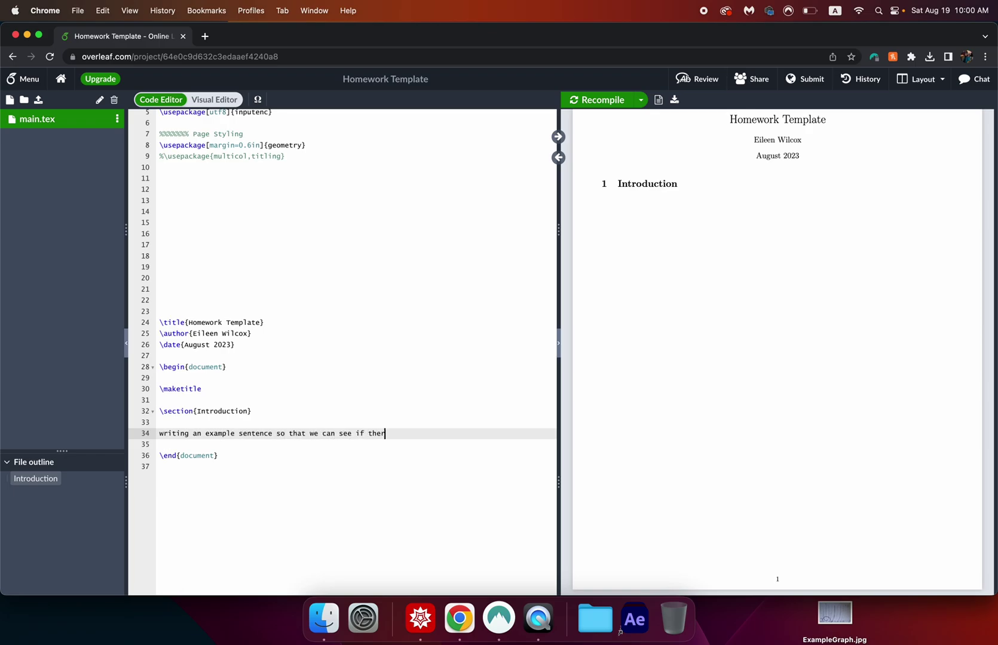
{"action": "type", "text": "e are multiple columns in this document already."}
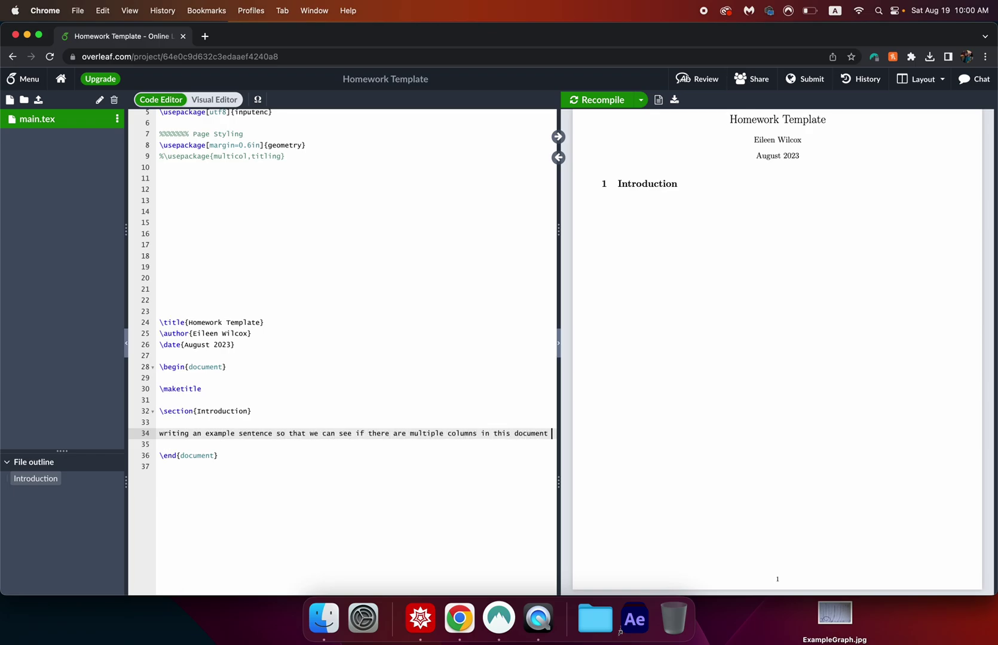
{"action": "key", "text": "super+s"}
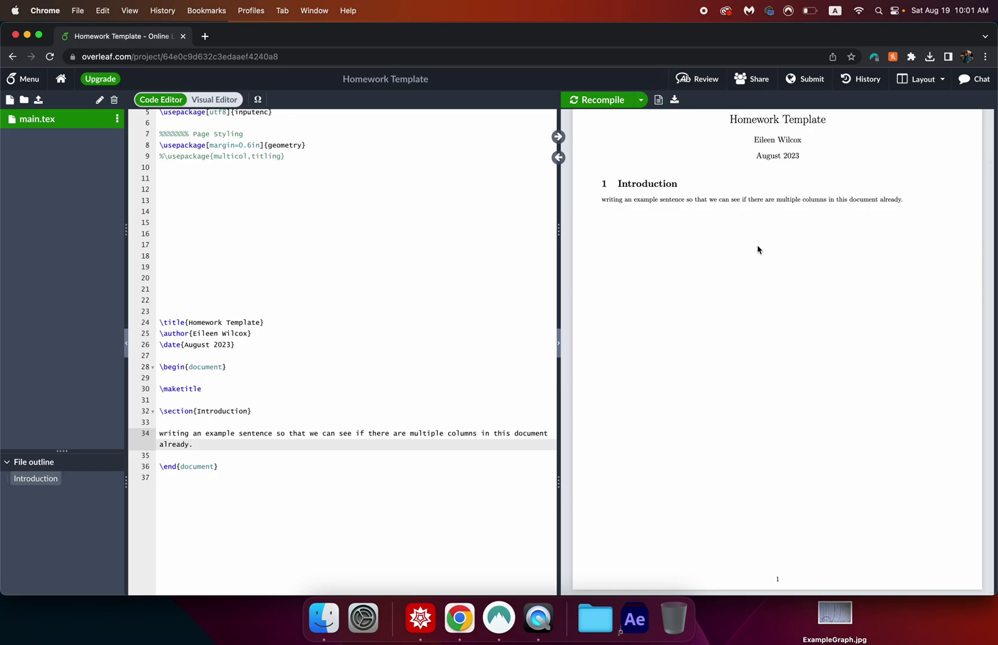
{"action": "scroll", "coordinate": [697, 196], "scroll_direction": "up", "scroll_amount": 2}
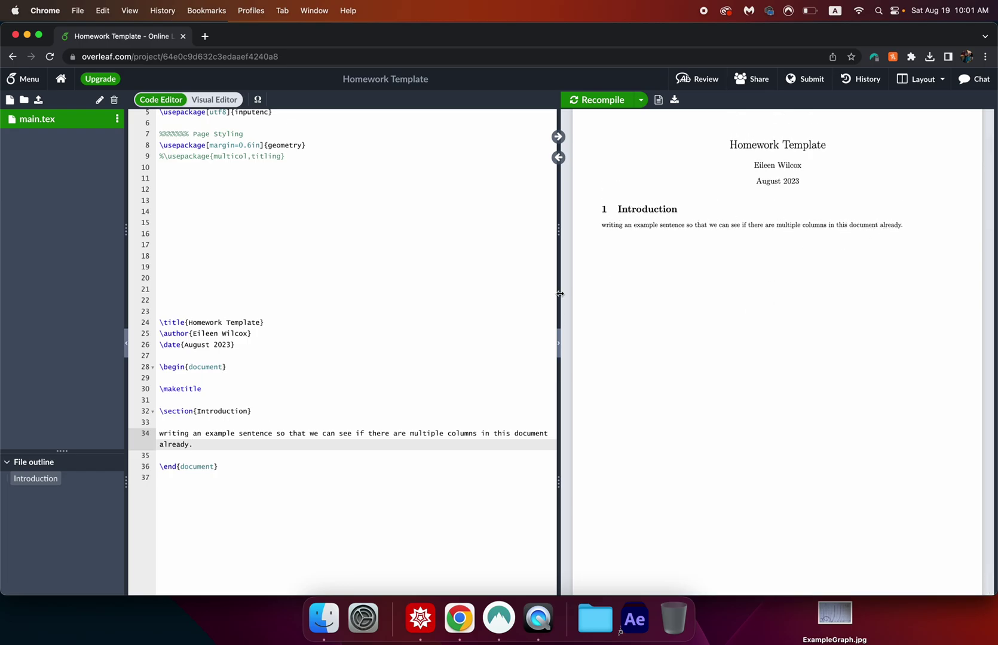
{"action": "left_click", "coordinate": [162, 157]}
- Restore the multicol/titling line and add a '%%%%%%% Font/Text' comment on line 11
{"action": "key", "text": "super+z"}
{"action": "key", "text": "Down"}
{"action": "key", "text": "Down"}
{"action": "scroll", "coordinate": [239, 239], "scroll_direction": "up", "scroll_amount": 2}
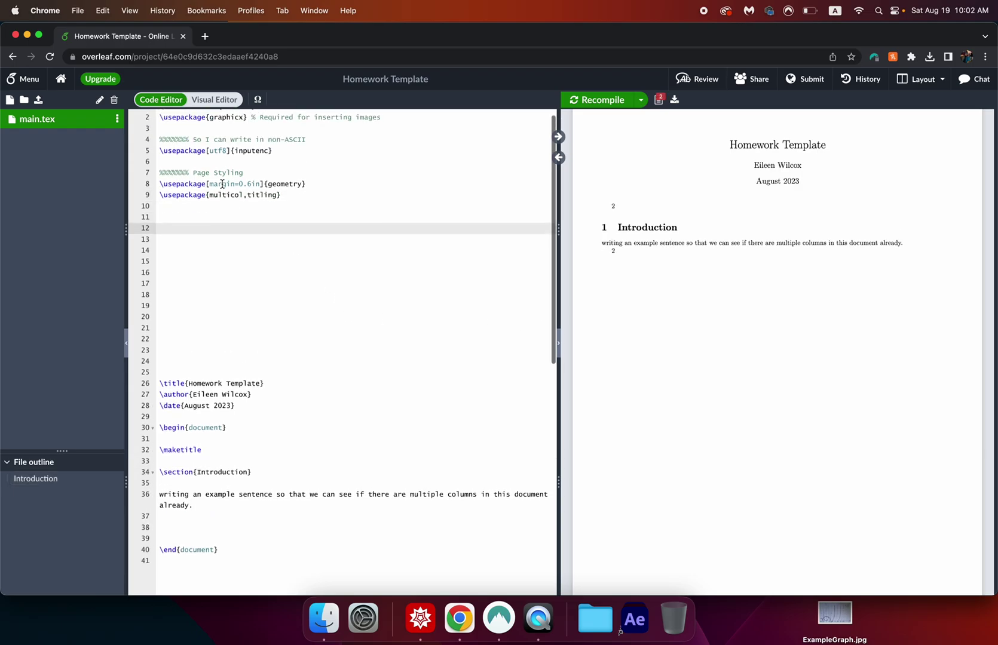
{"action": "left_click_drag", "start_coordinate": [192, 175], "coordinate": [155, 178]}
{"action": "key", "text": "super+c"}
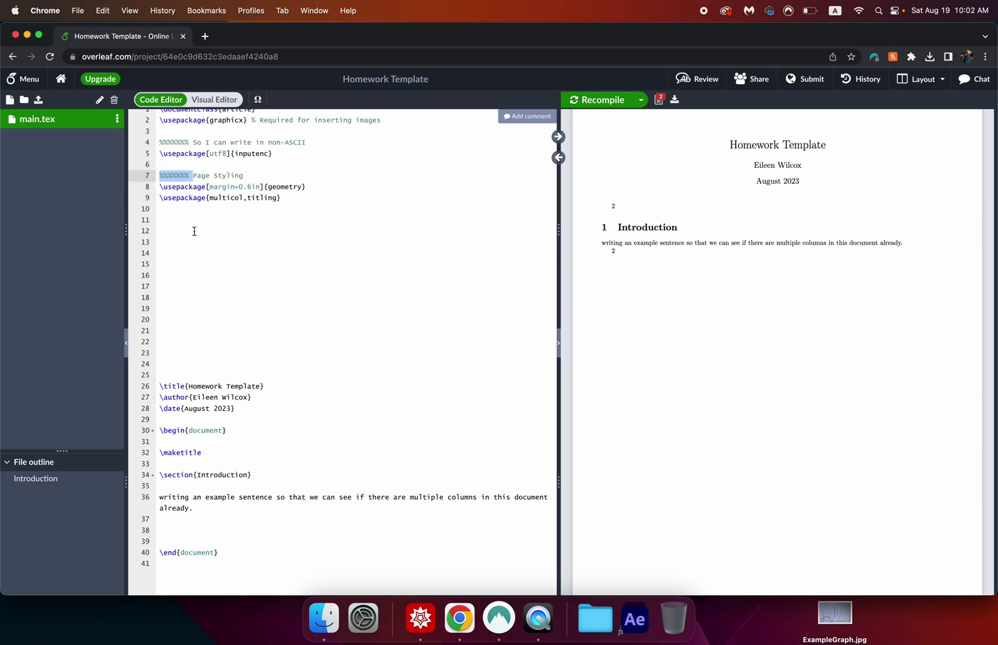
{"action": "left_click", "coordinate": [193, 220]}
{"action": "key", "text": "super+v"}
{"action": "scroll", "coordinate": [218, 244], "scroll_direction": "up", "scroll_amount": 1}
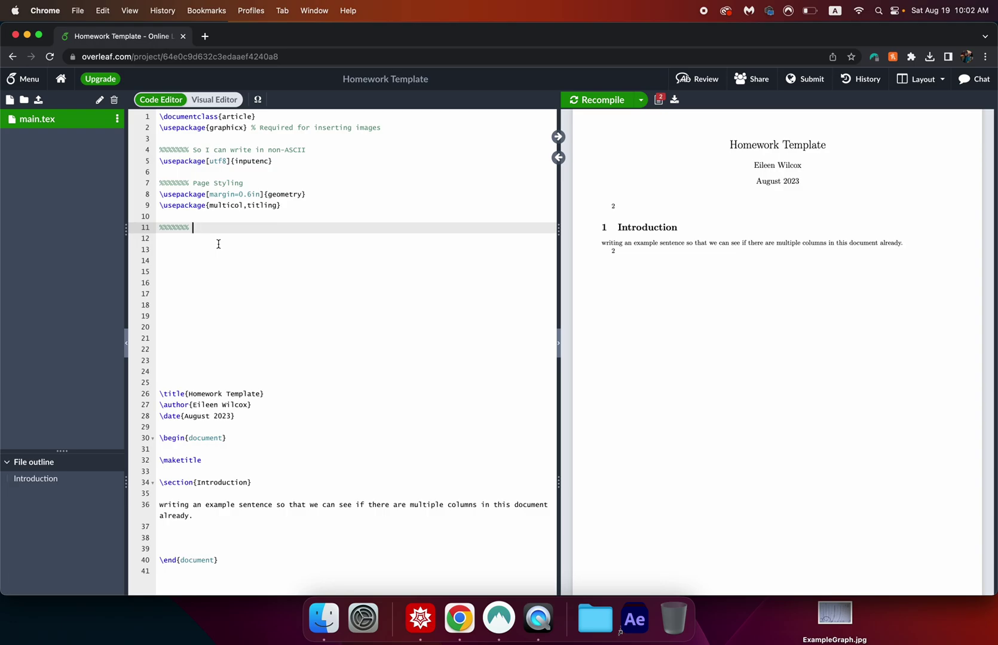
{"action": "type", "text": "Font/Text Pack"}
{"action": "key", "text": "BackSpace"}
{"action": "key", "text": "BackSpace"}
{"action": "key", "text": "BackSpace"}
{"action": "key", "text": "BackSpace"}
{"action": "key", "text": "BackSpace"}
{"action": "key", "text": "Return"}
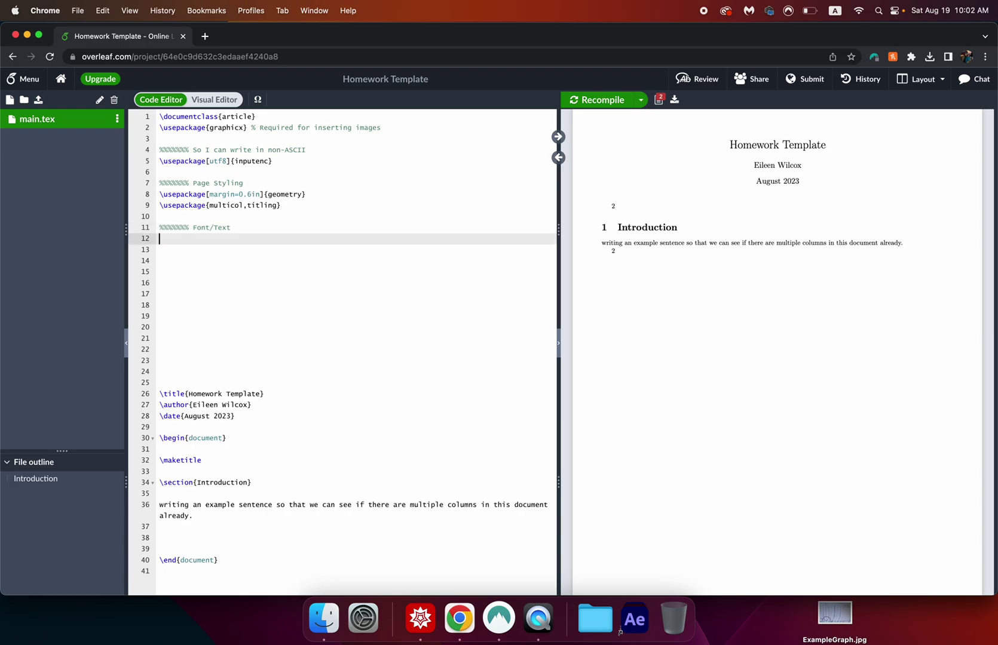
- Add \usepackage[T1]{fontenc} below the Font/Text comment
{"action": "type", "text": "\\"}
{"action": "key", "text": "Return"}
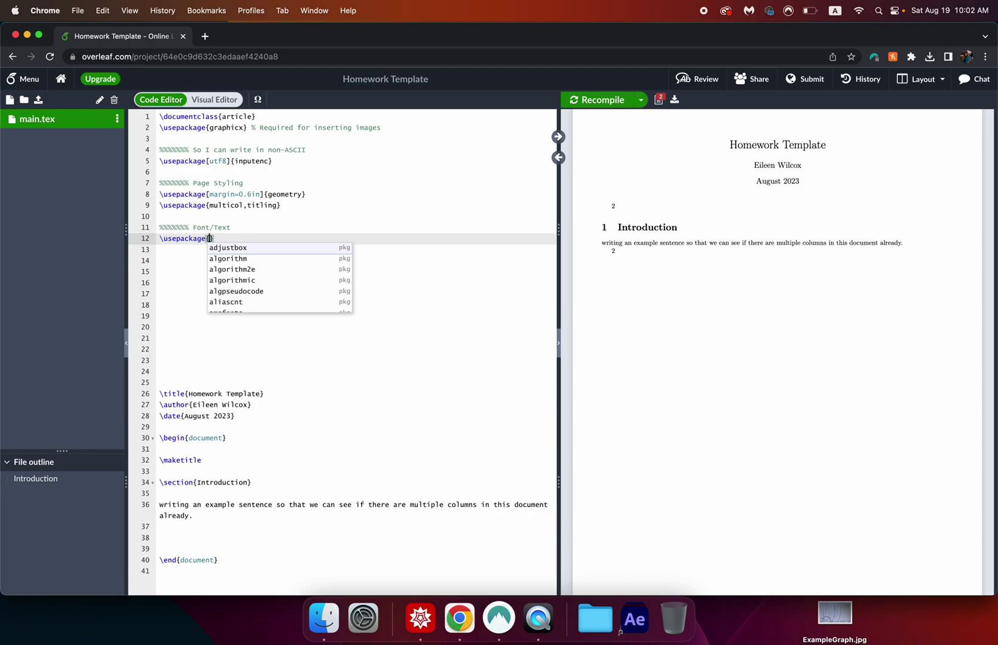
{"action": "type", "text": "font"}
{"action": "key", "text": "Escape"}
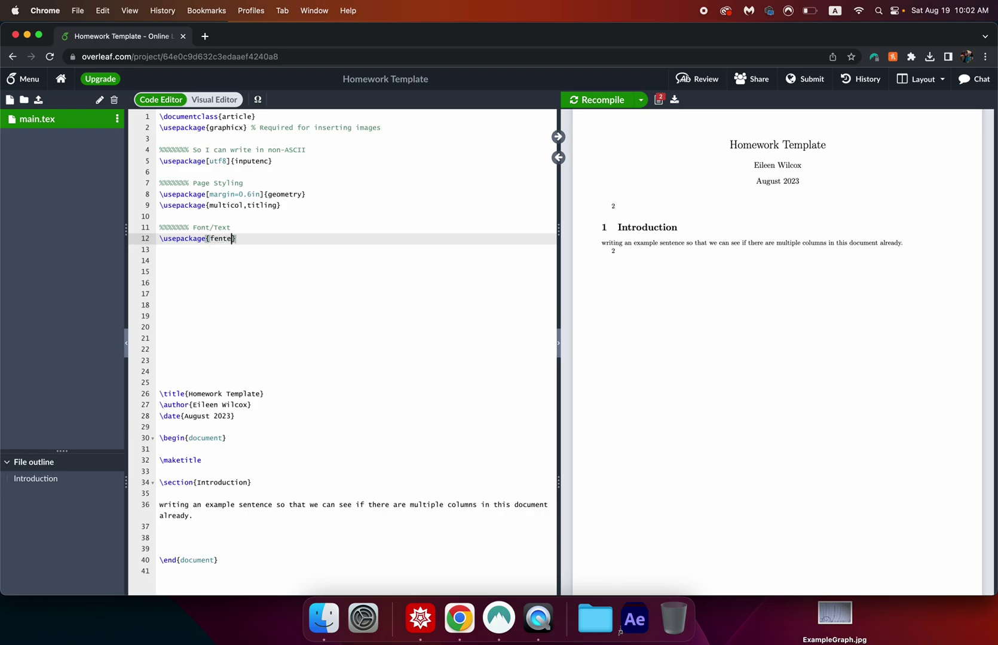
{"action": "key", "text": "BackSpace"}
{"action": "key", "text": "BackSpace"}
{"action": "key", "text": "BackSpace"}
{"action": "key", "text": "BackSpace"}
{"action": "type", "text": "fontenc"}
{"action": "key", "text": "Return"}
{"action": "key", "text": "Left"}
{"action": "key", "text": "Left"}
{"action": "key", "text": "Left"}
{"action": "key", "text": "Left"}
{"action": "key", "text": "Left"}
{"action": "key", "text": "Left"}
{"action": "key", "text": "Left"}
{"action": "key", "text": "Left"}
{"action": "key", "text": "Left"}
{"action": "type", "text": "[T1"}
{"action": "left_click", "coordinate": [294, 237]}
- Add \usepackage{hyperref,calligra} below fontenc, followed by blank lines
{"action": "key", "text": "Return"}
{"action": "type", "text": "\\"}
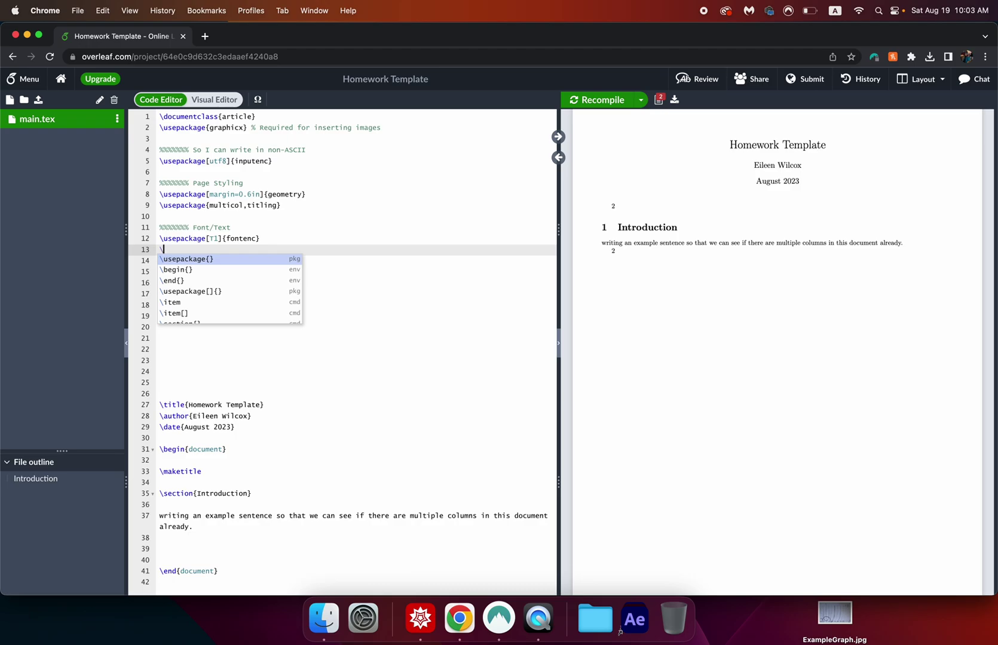
{"action": "key", "text": "Return"}
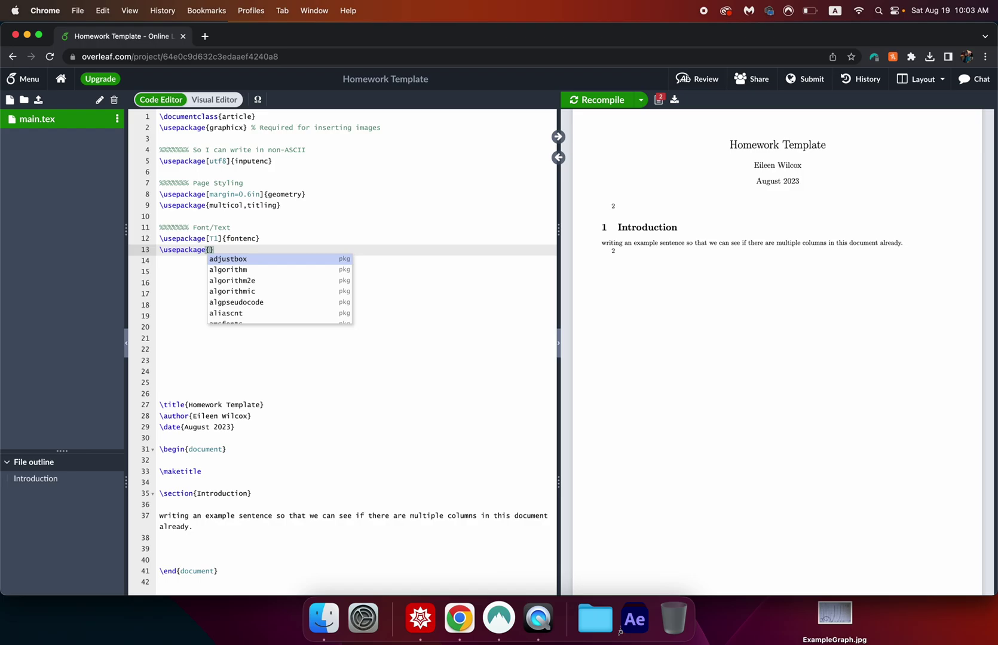
{"action": "type", "text": "hyperref"}
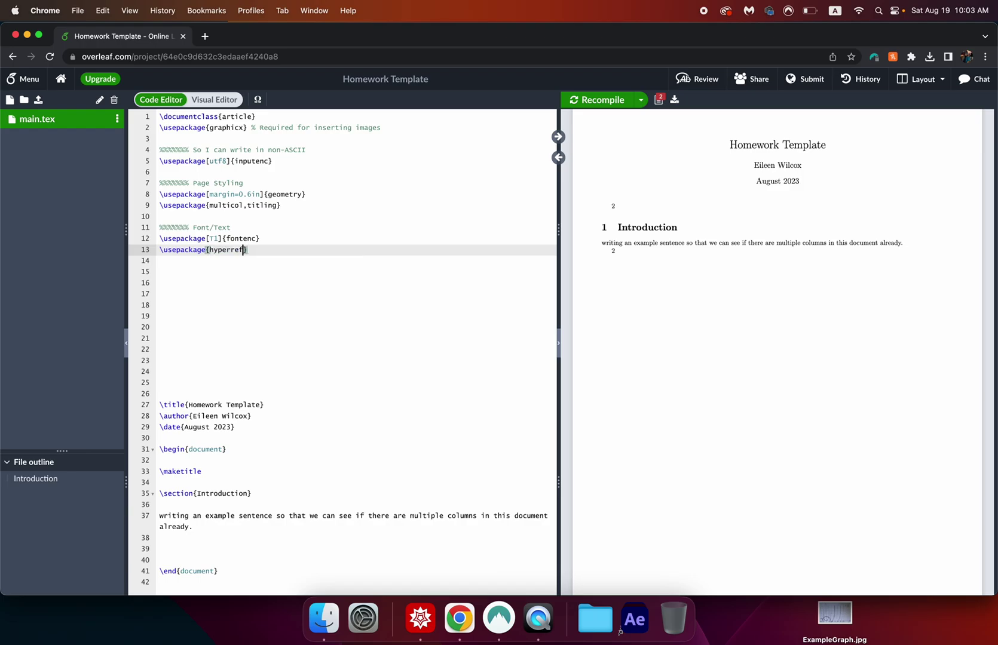
{"action": "type", "text": ","}
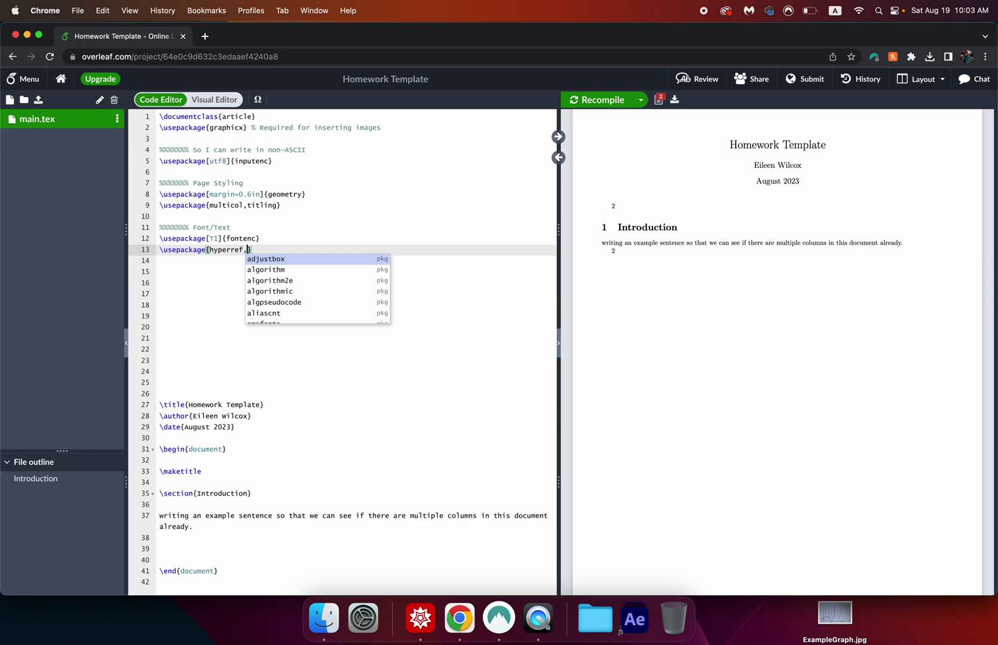
{"action": "type", "text": "ca"}
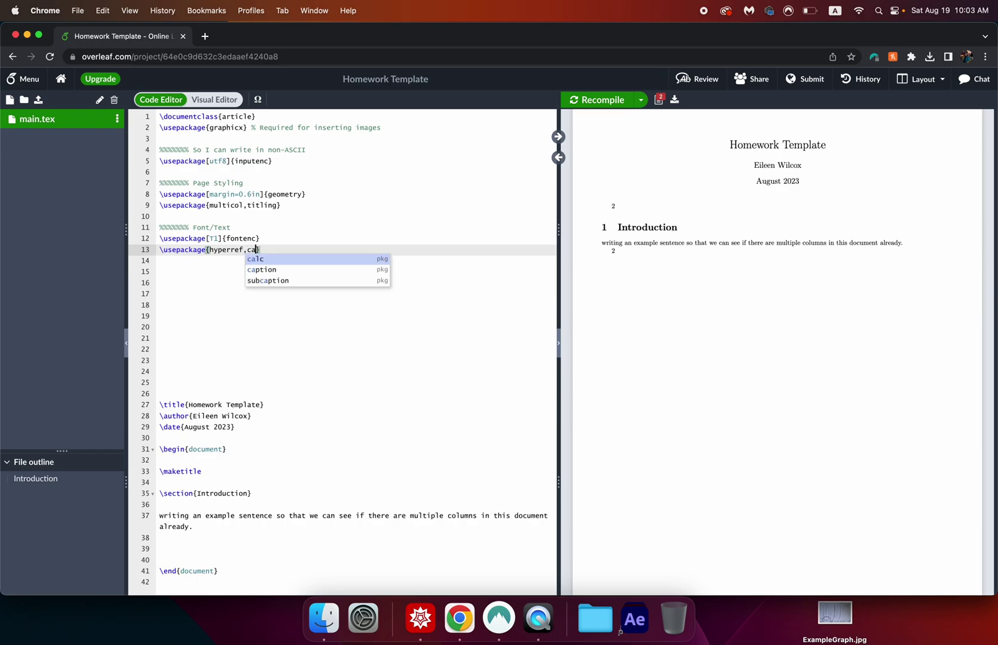
{"action": "type", "text": "lligra}"}
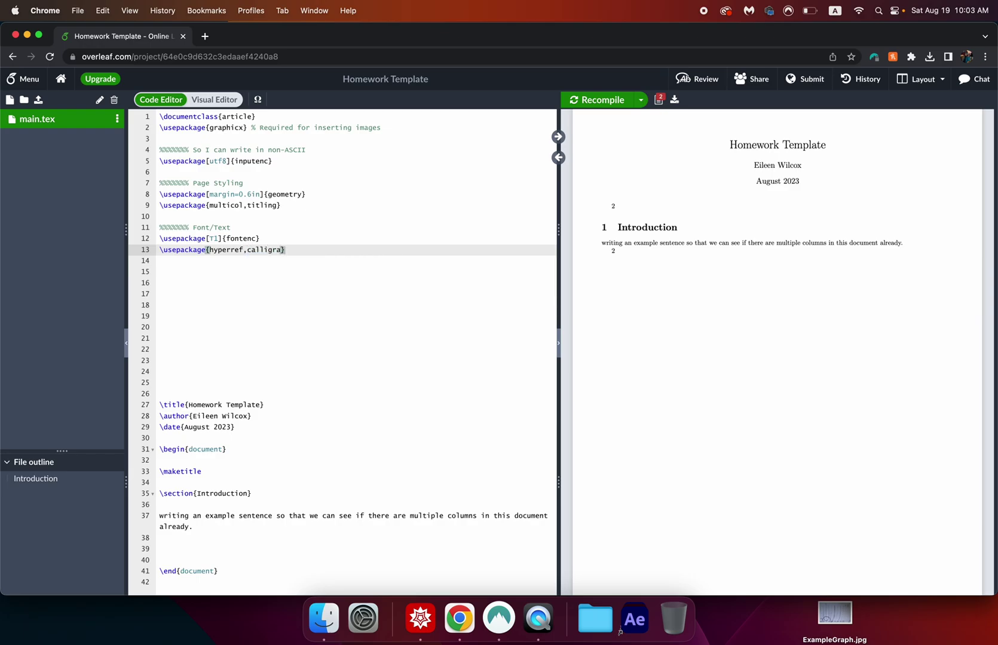
{"action": "key", "text": "Return"}
{"action": "key", "text": "Return"}
{"action": "key", "text": "Return"}
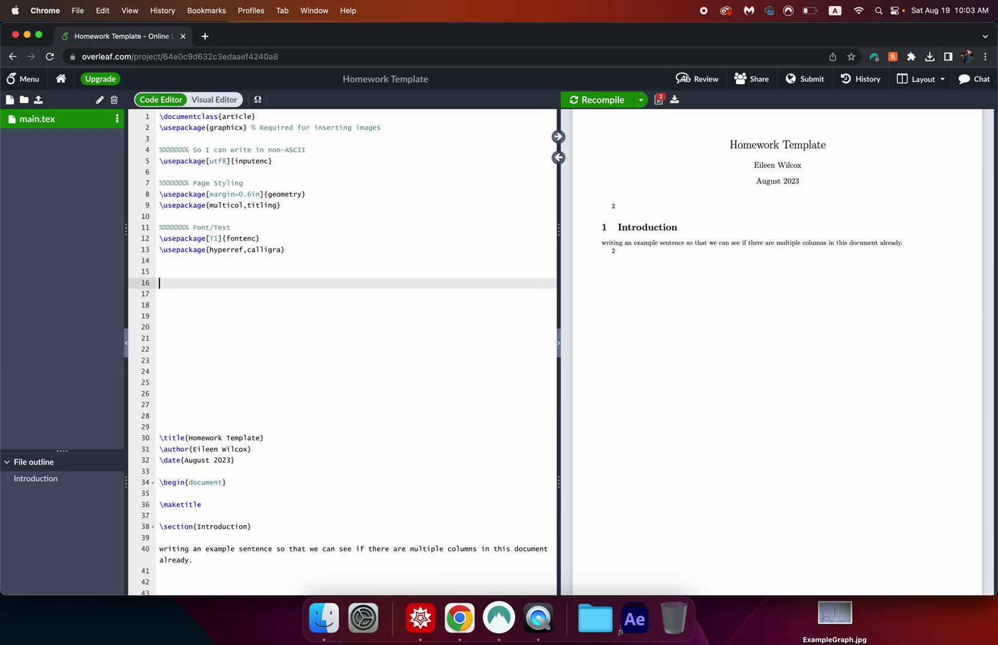
- Add a '%%%%%%% Math/Physics' comment and start \usepackage{amsmath} on line 17
{"action": "type", "text": "%%%%%%% Math/Physics"}
{"action": "key", "text": "Return"}
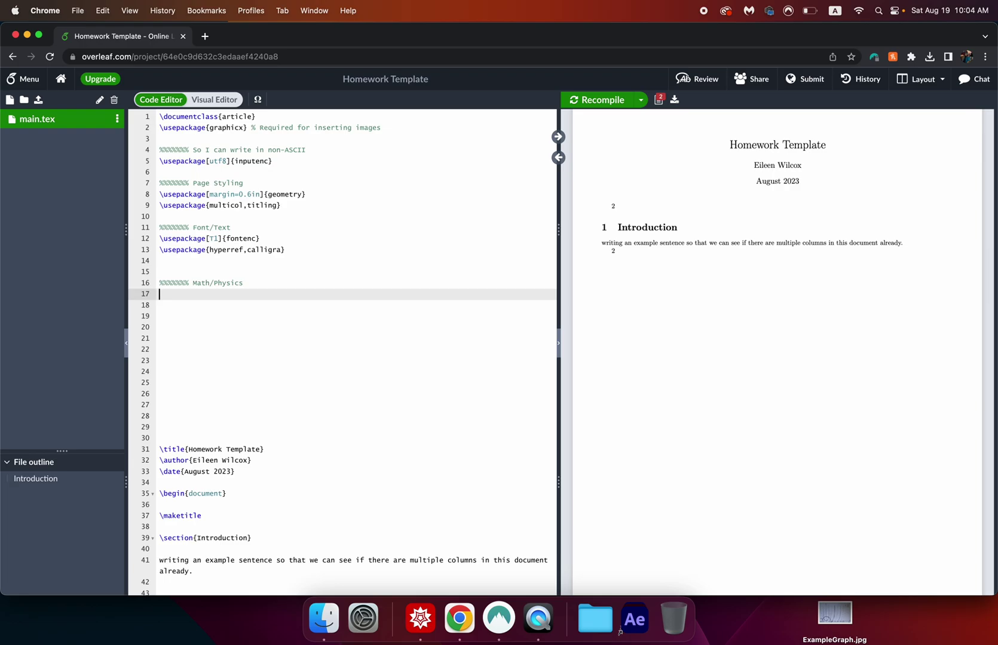
{"action": "type", "text": "\\"}
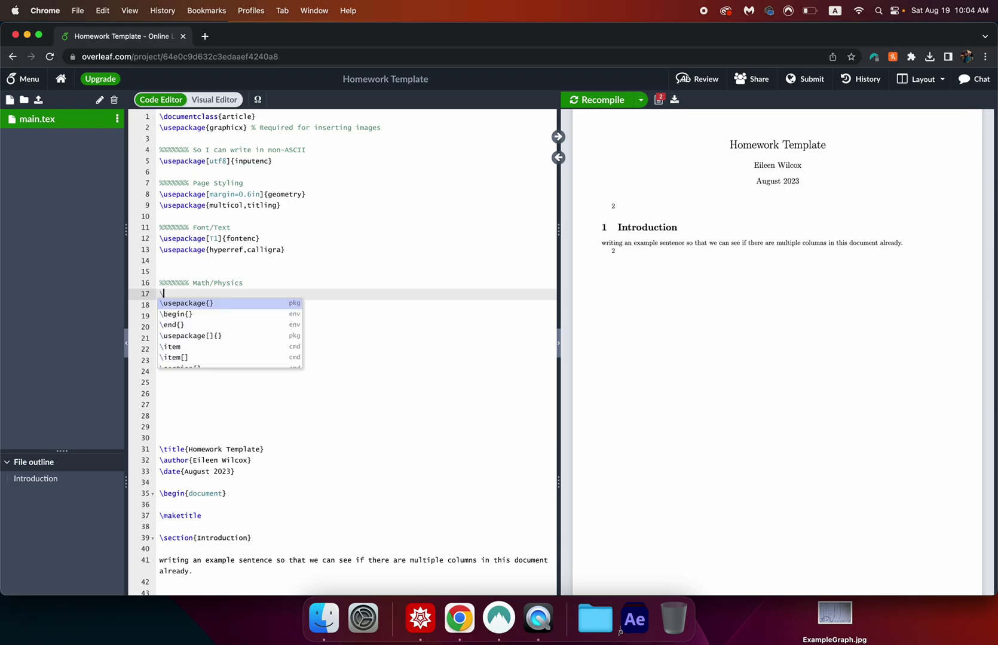
{"action": "key", "text": "Return"}
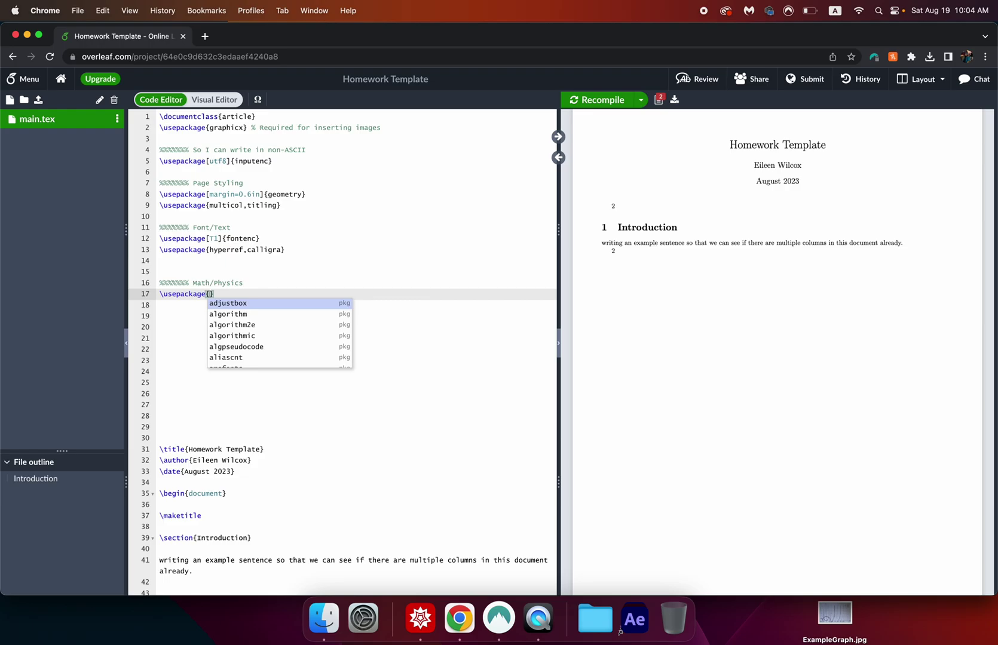
{"action": "type", "text": "ams"}
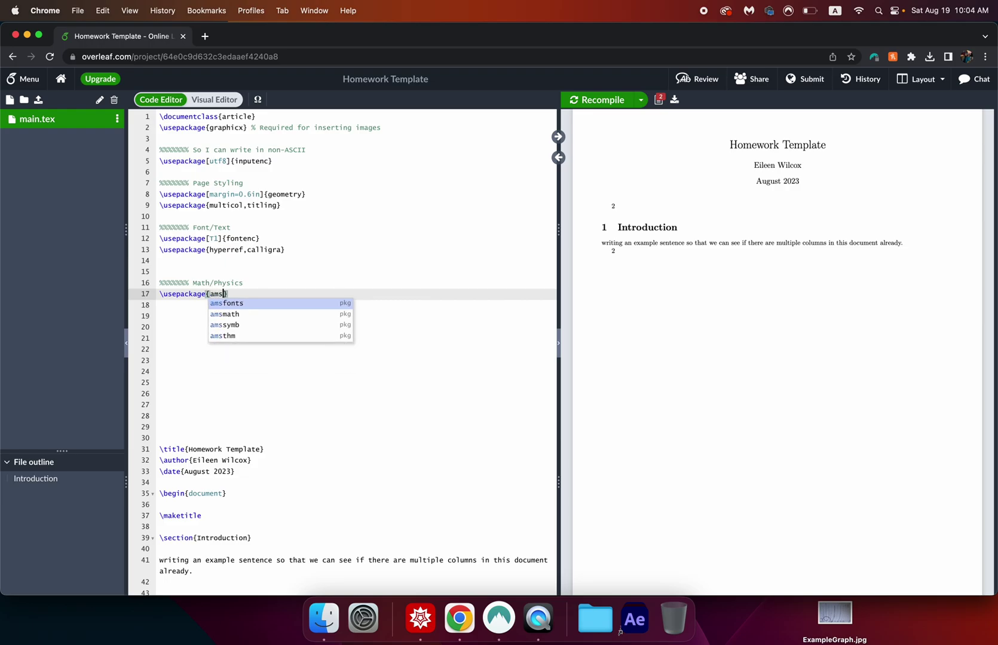
{"action": "key", "text": "Down"}
{"action": "key", "text": "Return"}
- Extend the package list with amssymb, bm, mathtools, mathdots and braket
{"action": "type", "text": ","}
{"action": "key", "text": "BackSpace"}
{"action": "key", "text": "Left"}
{"action": "type", "text": ",ams"}
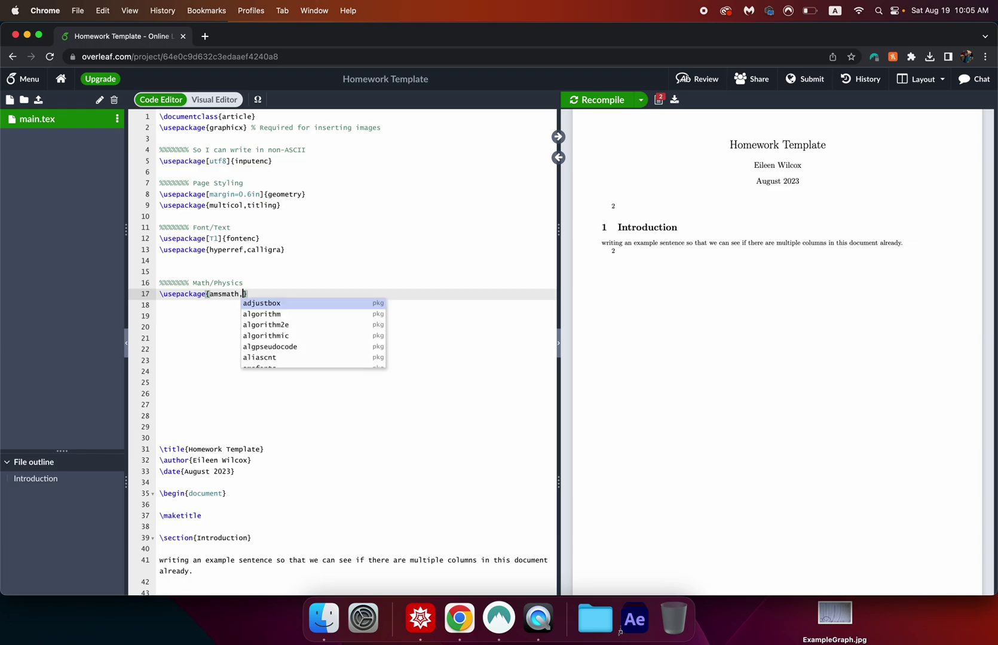
{"action": "key", "text": "Down"}
{"action": "key", "text": "Return"}
{"action": "type", "text": ",b"}
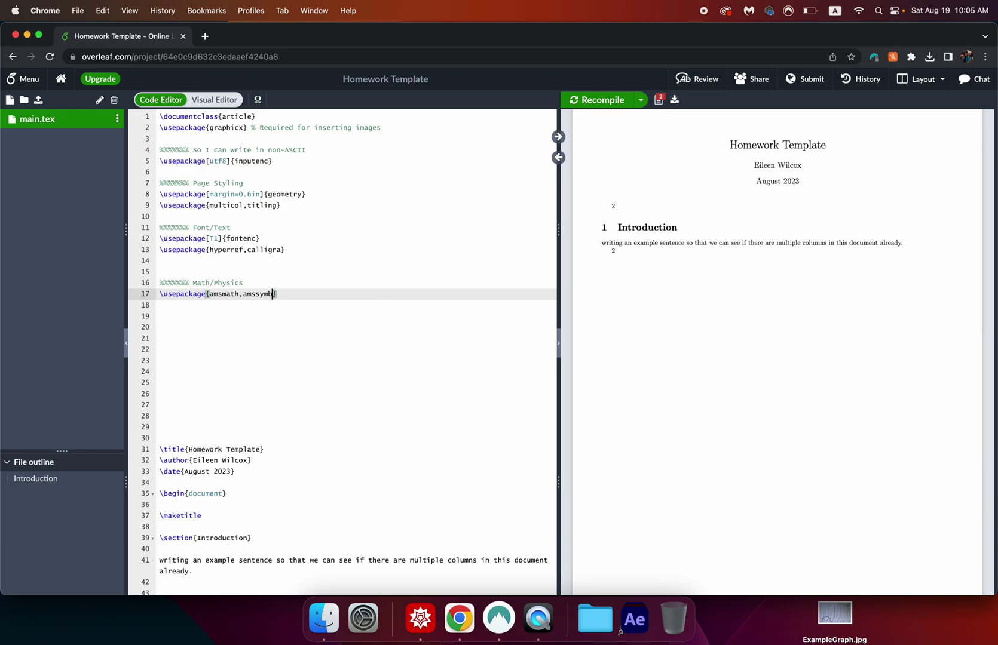
{"action": "type", "text": "m,mathtool"}
{"action": "type", "text": "s,mathdots"}
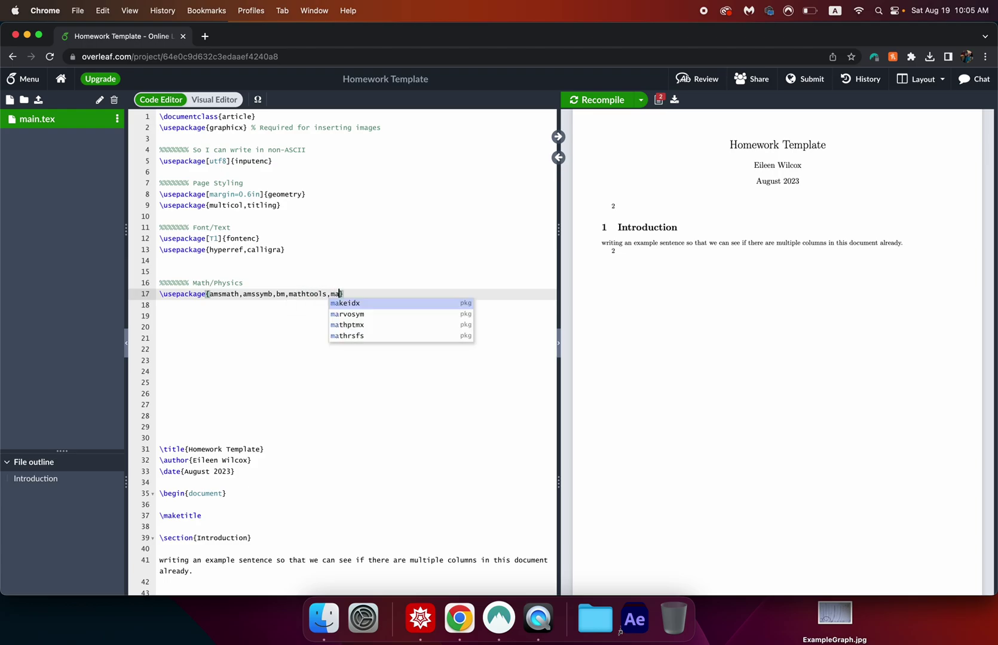
{"action": "type", "text": ",braket"}
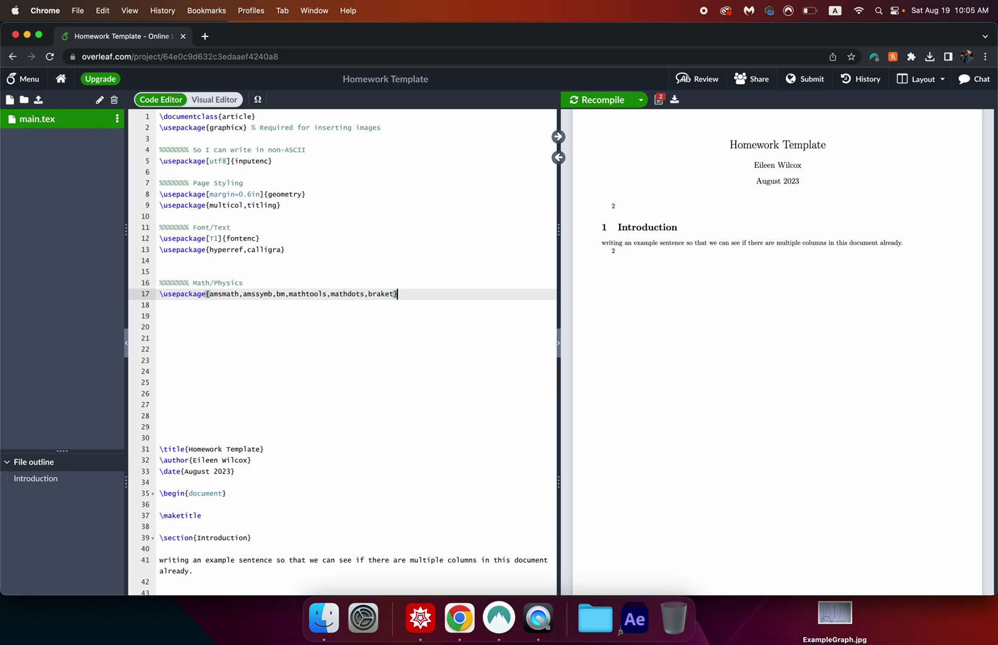
{"action": "scroll", "coordinate": [342, 353], "scroll_direction": "down", "scroll_amount": 1}
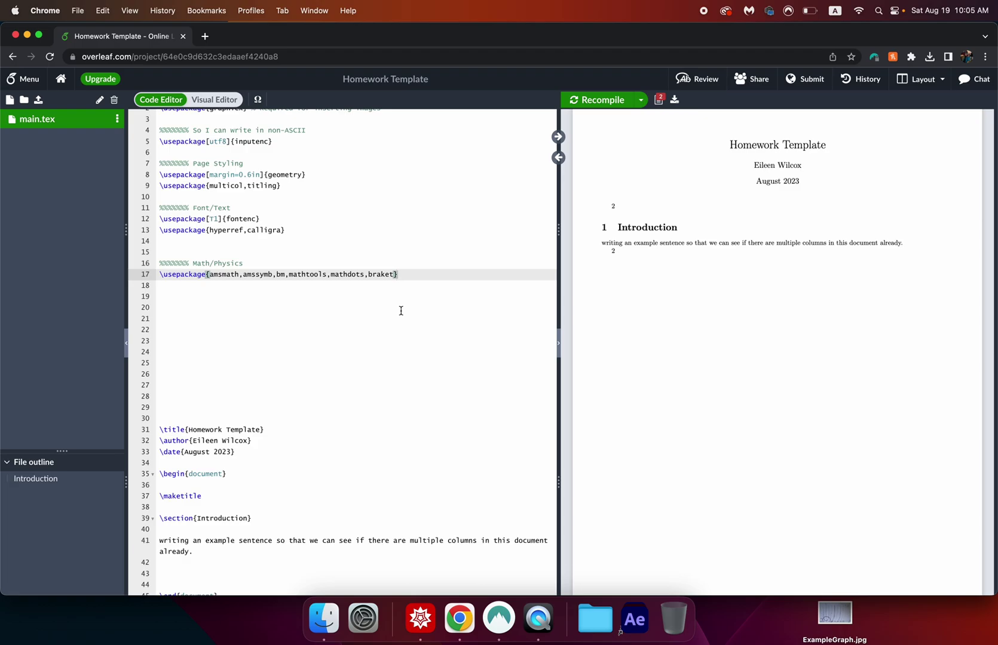
{"action": "key", "text": "Return"}
{"action": "key", "text": "Return"}
{"action": "key", "text": "Return"}
{"action": "key", "text": "Return"}
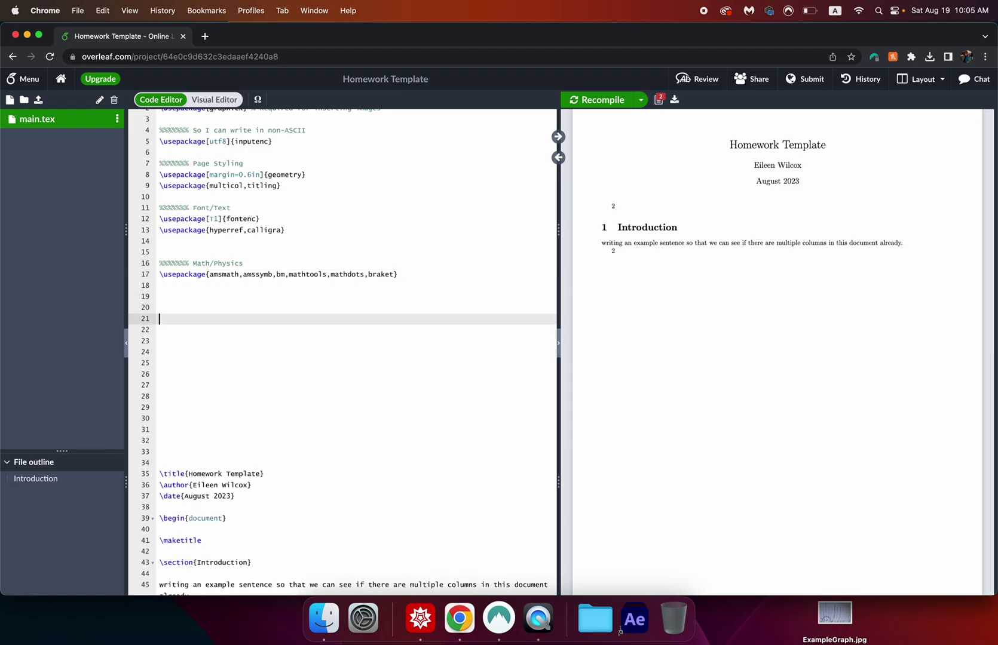
- Type a %-sign banner reading 'Personalized Commands' on line 21
{"action": "type", "text": "%%%%%%%%%%"}
{"action": "type", "text": "%%%%%%%%%%%%%%%%%%%%%%%"}
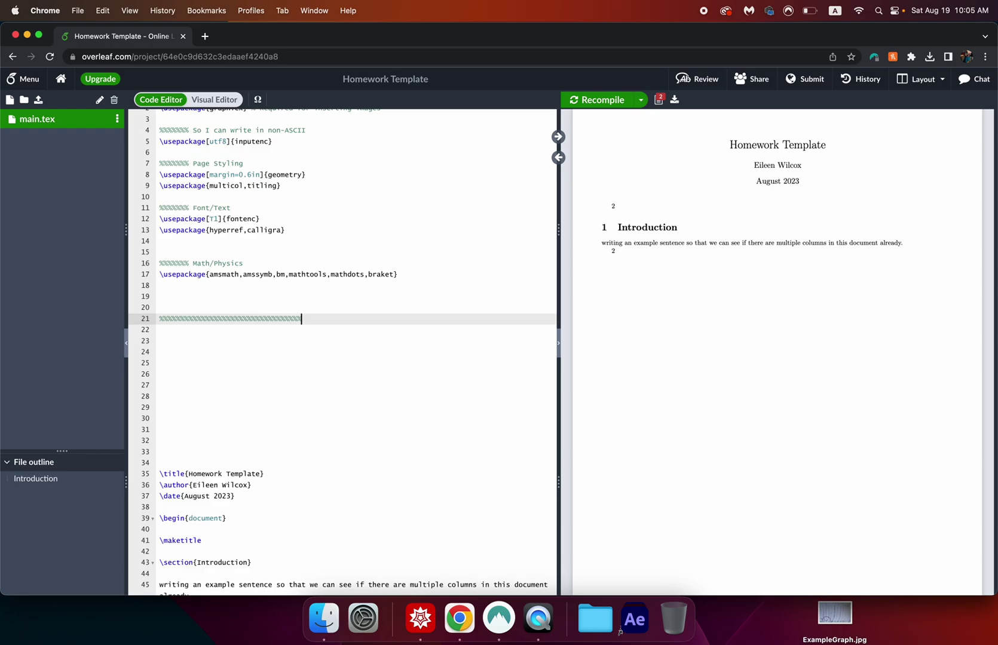
{"action": "type", "text": "% Personalized Commands %%%%%%%%%%%%%%%%%%%%%%%%%%%%%%%%%%%"}
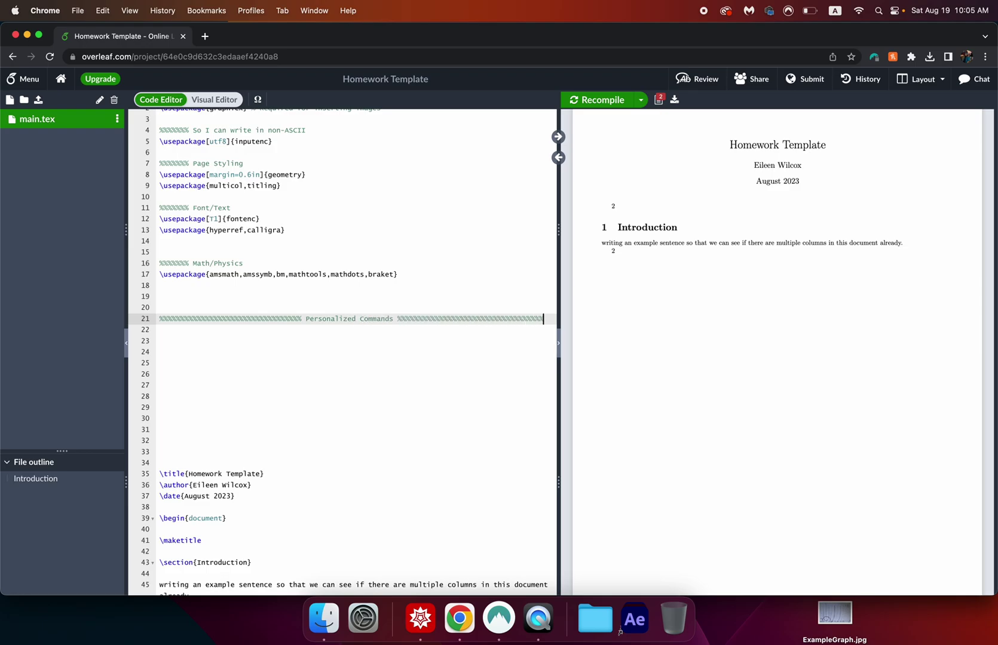
{"action": "type", "text": "%"}
- Add a '%%%%%%%%%% script r' comment on line 24 with a new line beneath it
{"action": "key", "text": "Return"}
{"action": "key", "text": "Return"}
{"action": "key", "text": "Return"}
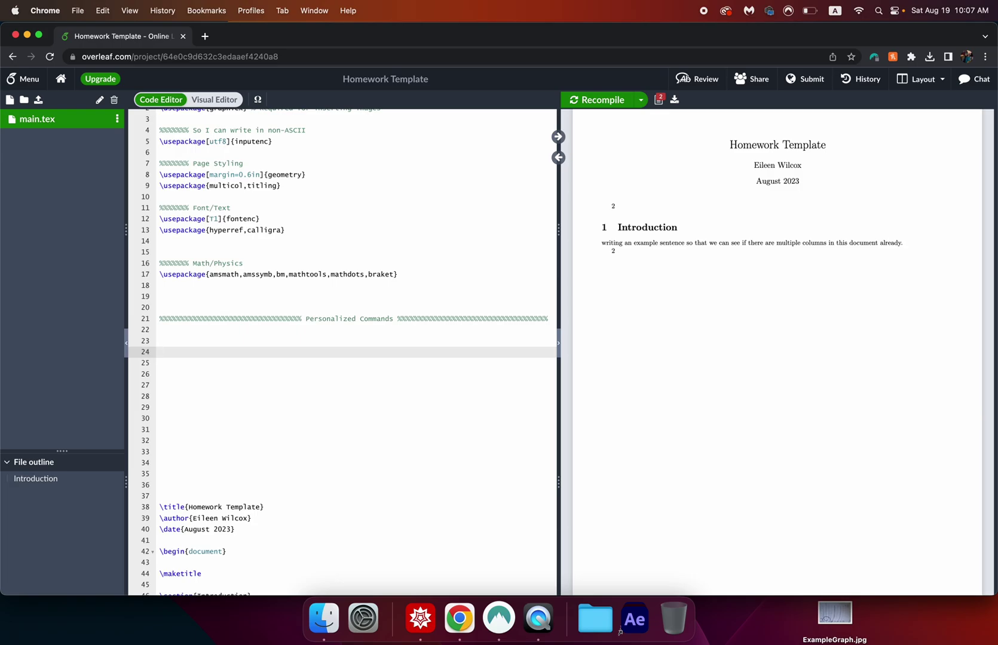
{"action": "type", "text": "%%%%%%%%%% script r"}
{"action": "key", "text": "Return"}
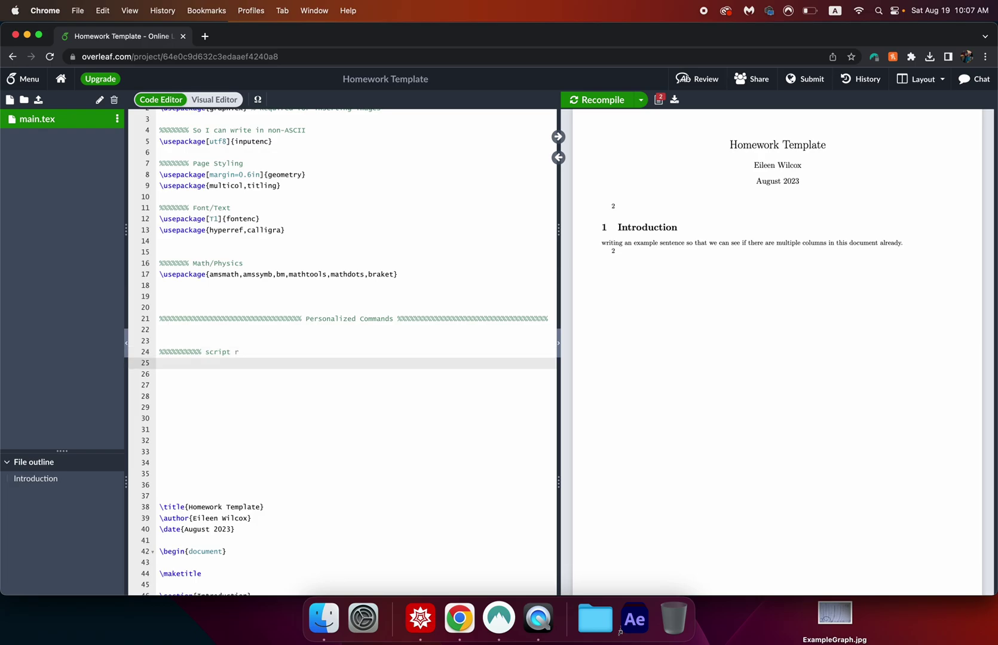
{"action": "key", "text": "BackSpace"}
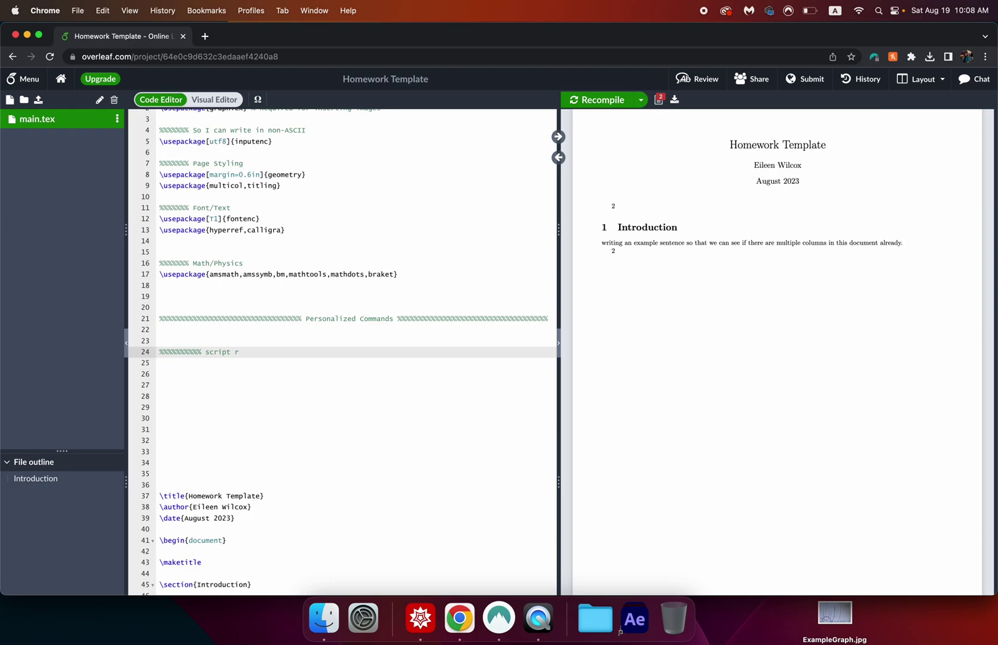
{"action": "key", "text": "Return"}
- Insert a \newcommand named \scr on line 25, removing the argument-count brackets
{"action": "type", "text": "\\"}
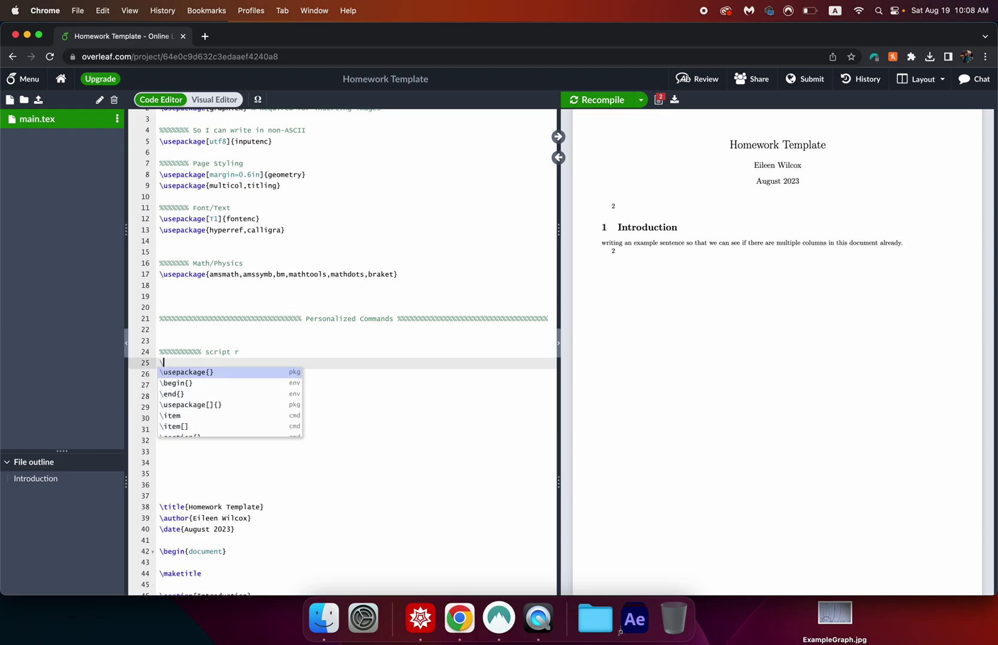
{"action": "type", "text": "new"}
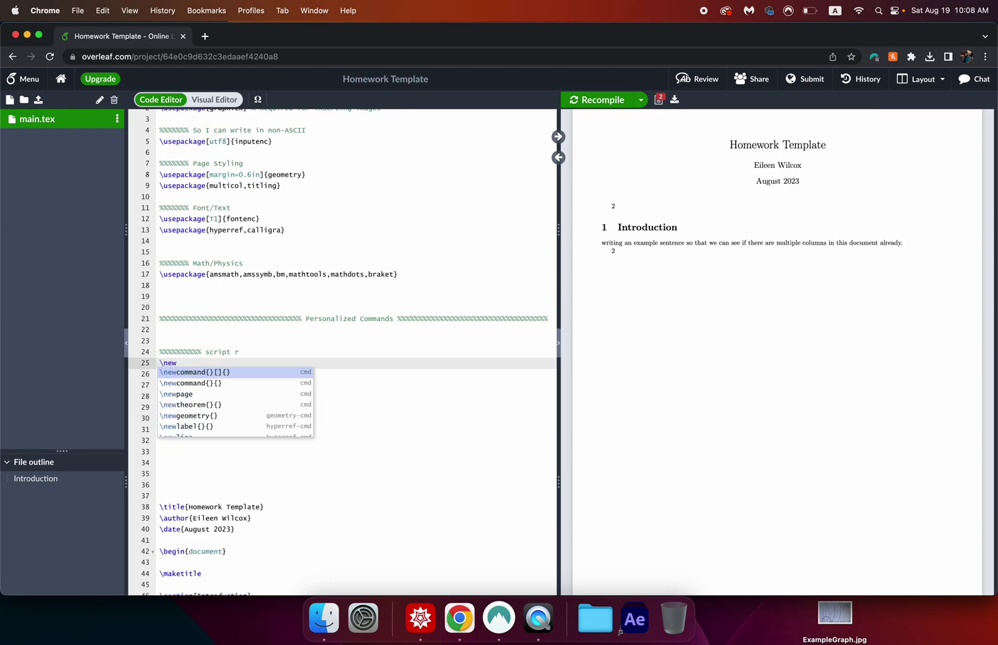
{"action": "key", "text": "Return"}
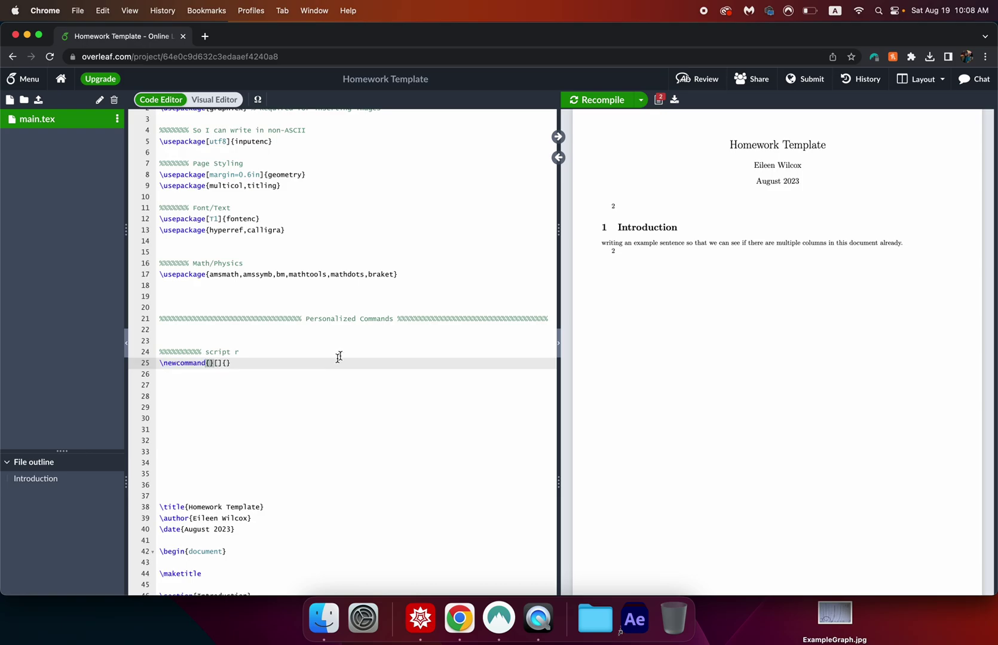
{"action": "left_click_drag", "start_coordinate": [206, 362], "coordinate": [213, 363]}
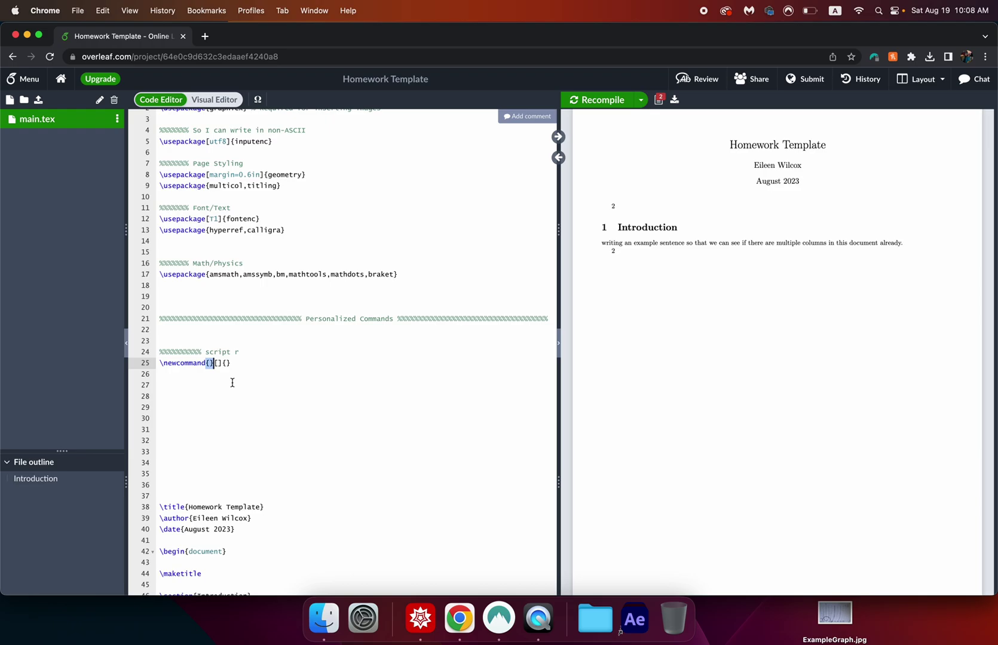
{"action": "left_click", "coordinate": [210, 363]}
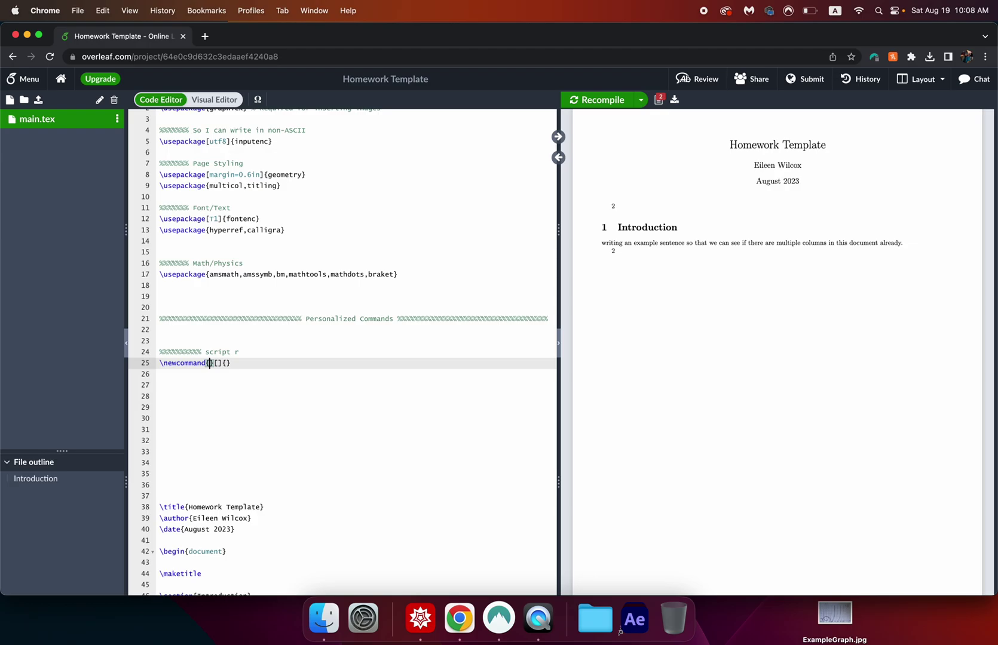
{"action": "type", "text": "\\"}
{"action": "type", "text": "scr"}
{"action": "key", "text": "Right"}
{"action": "key", "text": "Right"}
{"action": "key", "text": "BackSpace"}
- Fill the \scr body with \textbf{{\calligra{\Large{r}}}} and review the definition
{"action": "type", "text": "extbf"}
{"action": "key", "text": "Return"}
{"action": "type", "text": "{\\calligra"}
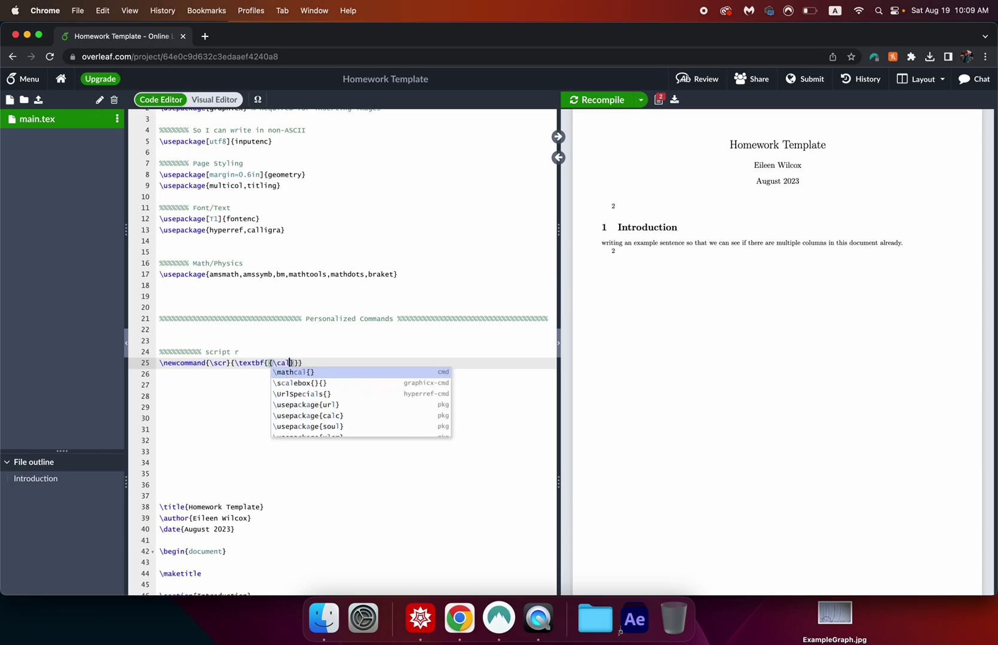
{"action": "type", "text": "{\\Large{"}
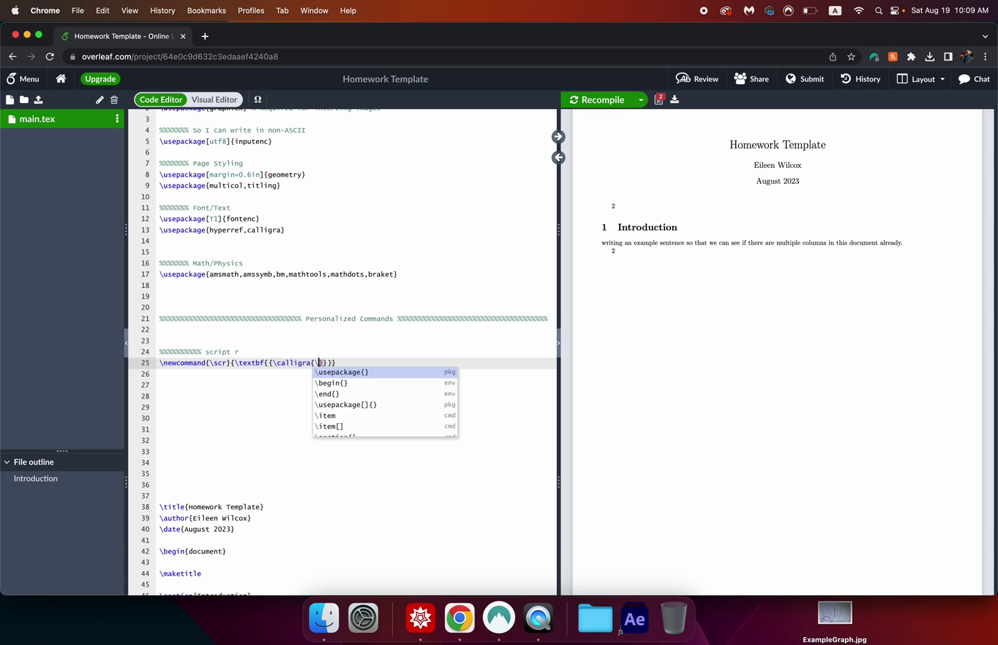
{"action": "type", "text": "r"}
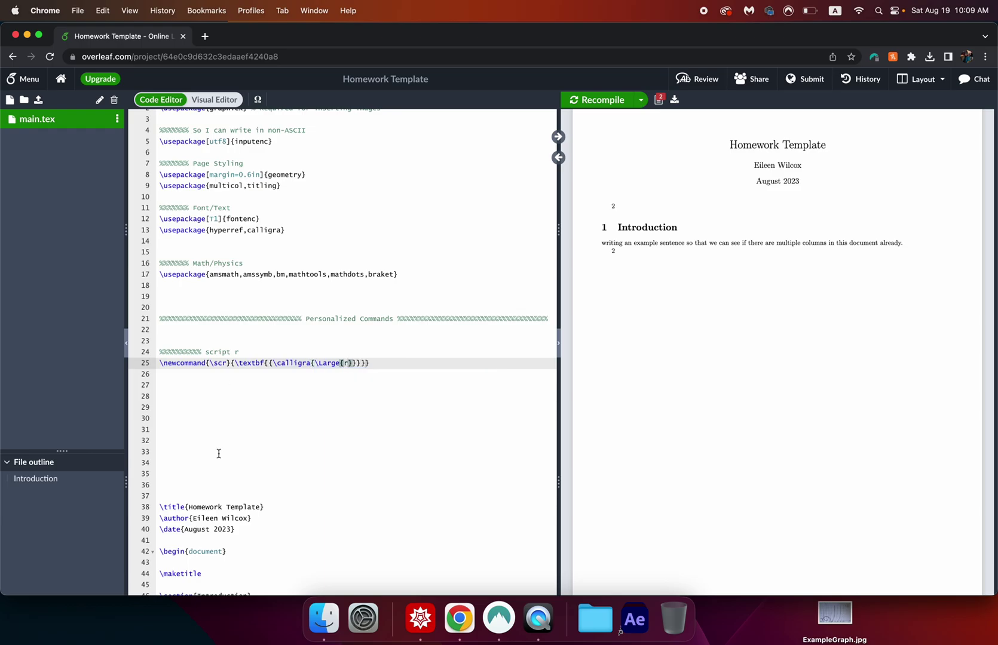
{"action": "left_click", "coordinate": [367, 364]}
{"action": "left_click_drag", "start_coordinate": [210, 363], "coordinate": [362, 363]}
{"action": "left_click", "coordinate": [379, 363]}
{"action": "scroll", "coordinate": [379, 365], "scroll_direction": "down", "scroll_amount": 1}
{"action": "scroll", "coordinate": [380, 365], "scroll_direction": "down", "scroll_amount": 1}
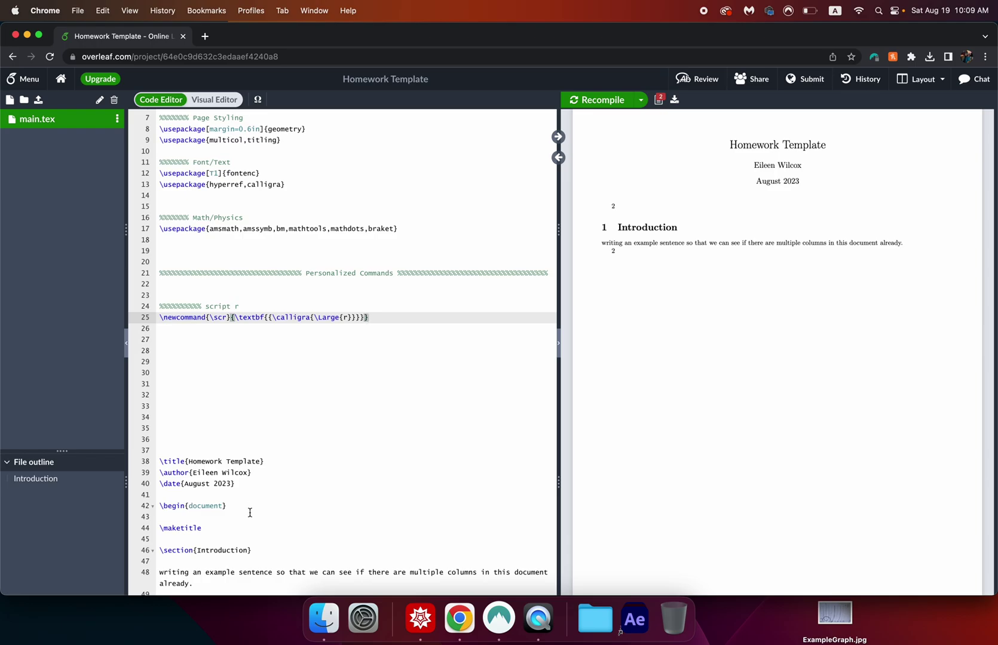
{"action": "scroll", "coordinate": [250, 503], "scroll_direction": "up", "scroll_amount": 1}
{"action": "left_click", "coordinate": [381, 353]}
{"action": "left_click_drag", "start_coordinate": [378, 336], "coordinate": [118, 330]}
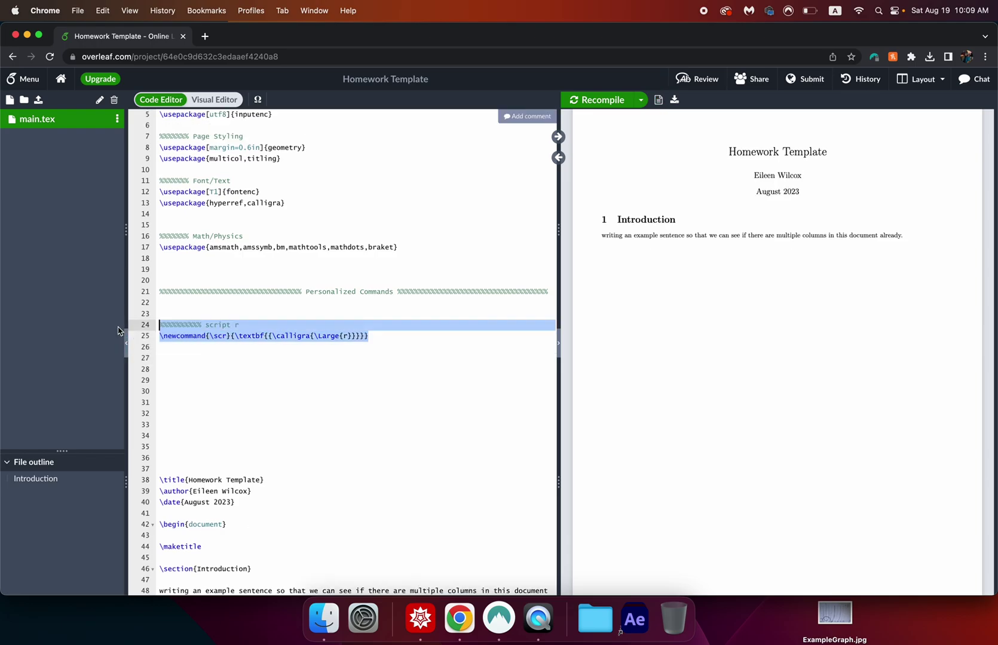
- Duplicate the script r definition and comment as a \scrs command for script s
{"action": "key", "text": "super+c"}
{"action": "left_click", "coordinate": [195, 357]}
{"action": "key", "text": "super+v"}
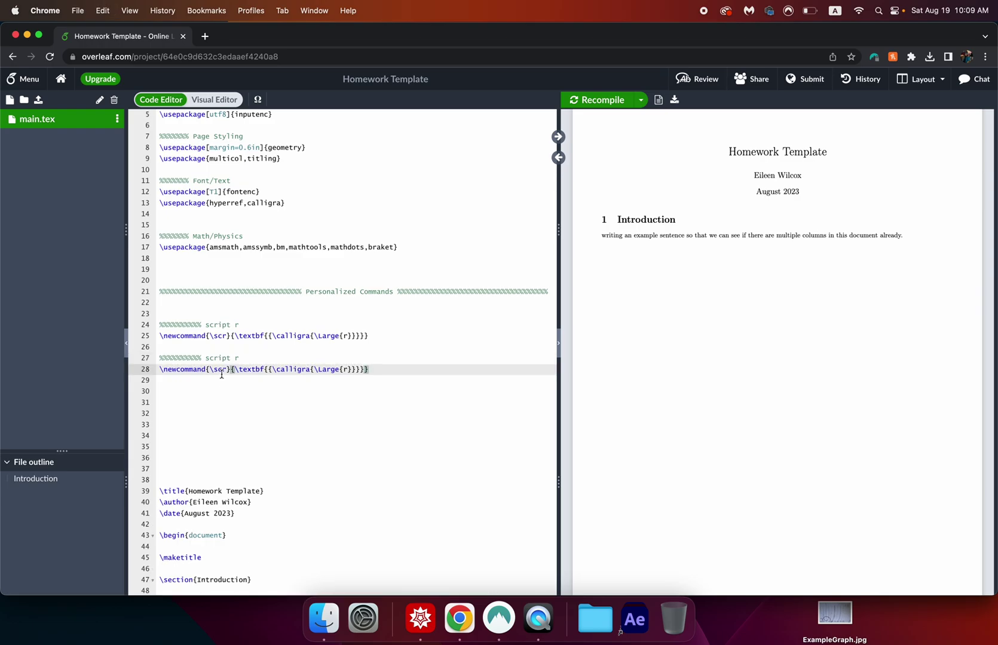
{"action": "left_click", "coordinate": [226, 369]}
{"action": "type", "text": "s"}
{"action": "left_click", "coordinate": [351, 369]}
{"action": "key", "text": "BackSpace"}
{"action": "type", "text": "s"}
{"action": "left_click", "coordinate": [238, 358]}
{"action": "key", "text": "BackSpace"}
{"action": "type", "text": "s"}
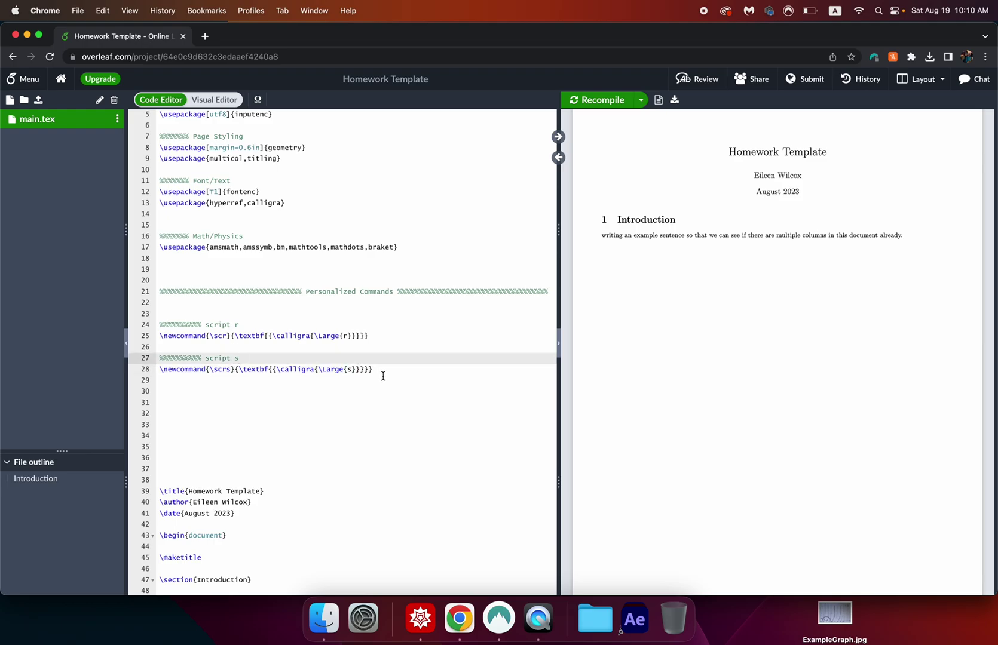
{"action": "left_click", "coordinate": [383, 375]}
{"action": "key", "text": "Return"}
{"action": "key", "text": "Return"}
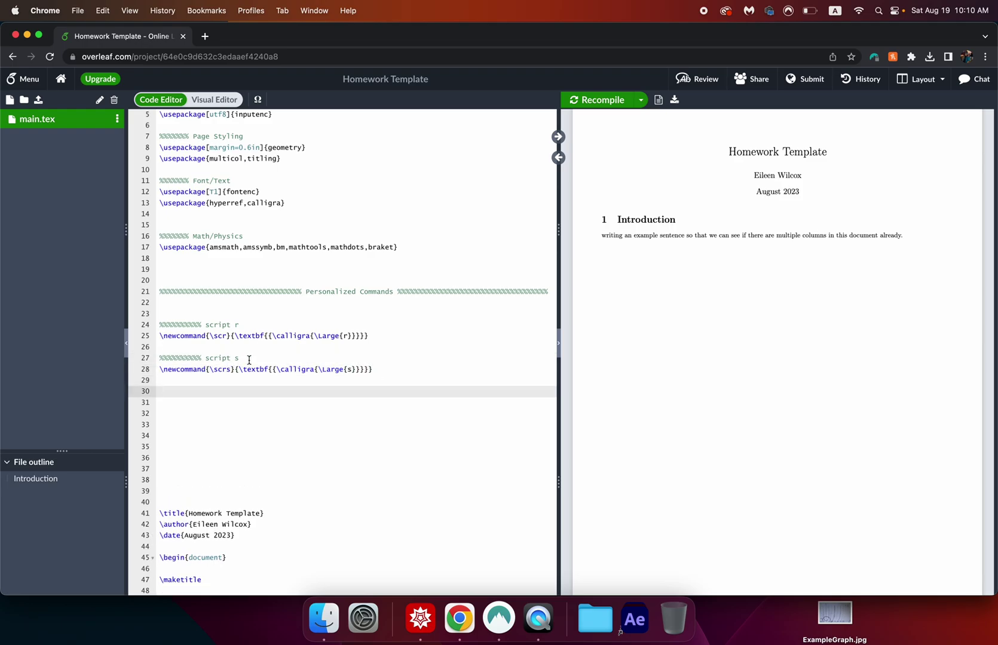
- Copy the %%% comment divider onto empty line 30
{"action": "left_click_drag", "start_coordinate": [202, 358], "coordinate": [133, 362]}
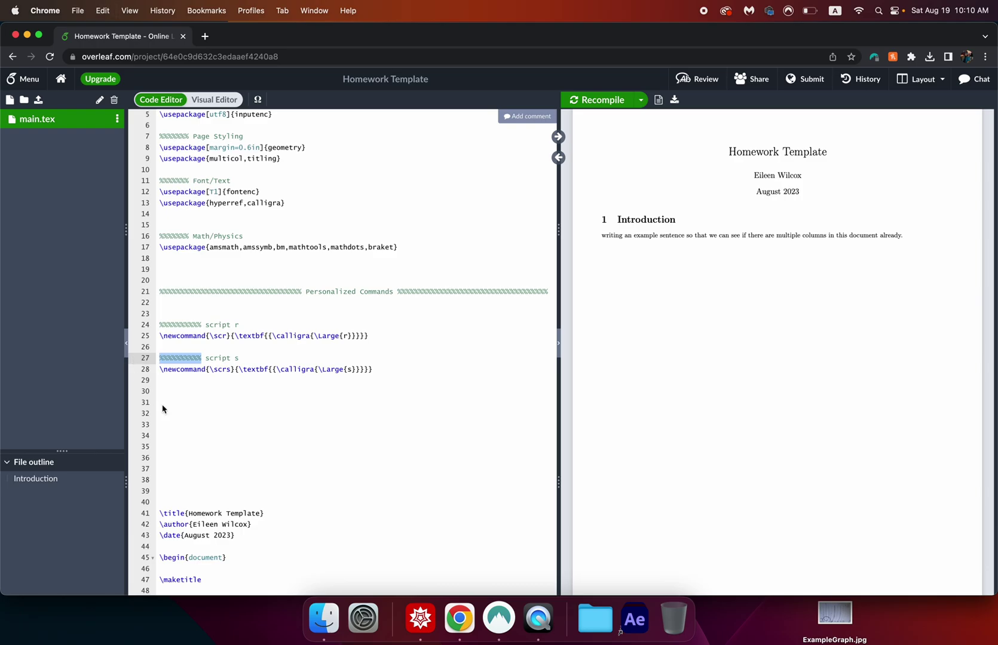
{"action": "key", "text": "super+c"}
{"action": "left_click", "coordinate": [178, 390]}
{"action": "key", "text": "super+v"}
{"action": "key", "text": "Return"}
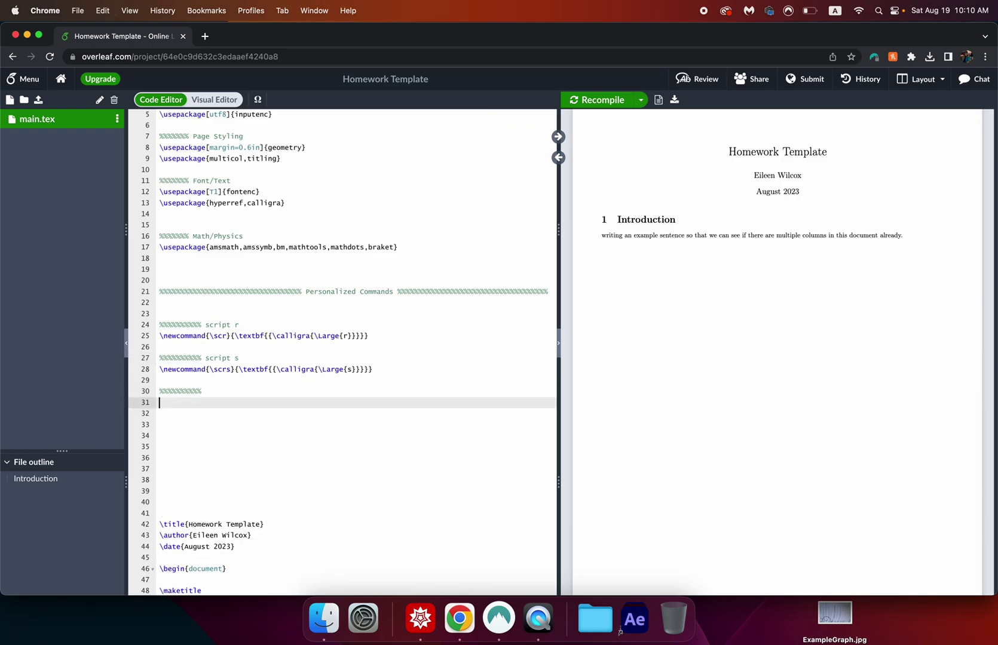
- Define \newcommand{\lag}{\mathcal{L}} using autocomplete, removing the empty argument brackets
{"action": "type", "text": "e"}
{"action": "key", "text": "Return"}
{"action": "type", "text": "\\lag}{\\"}
{"action": "key", "text": "Right"}
{"action": "key", "text": "Right"}
{"action": "key", "text": "BackSpace"}
{"action": "key", "text": "Right"}
{"action": "type", "text": "\\"}
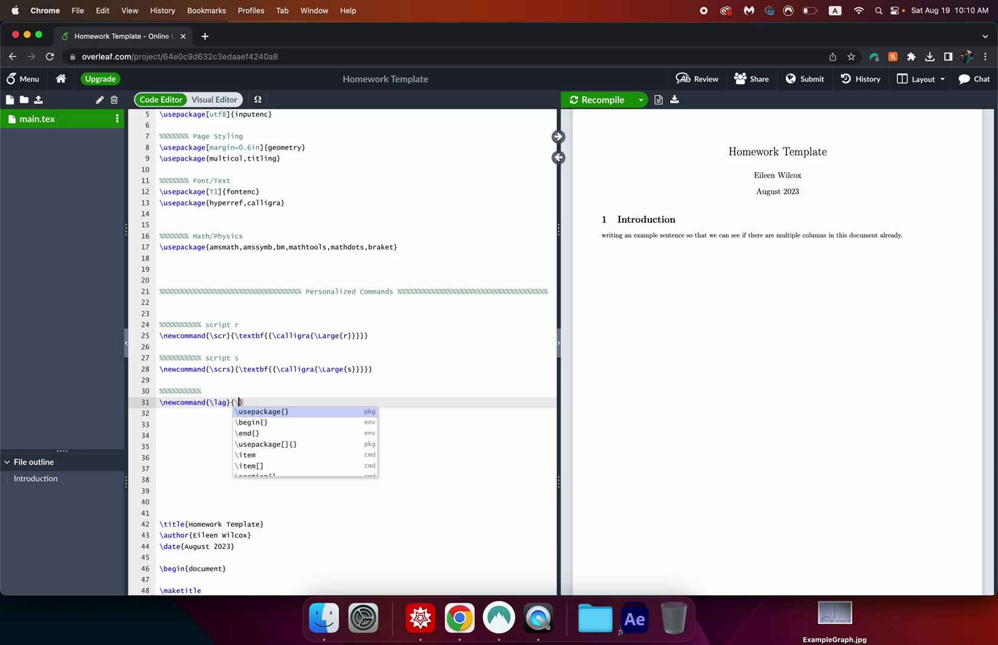
{"action": "type", "text": "mathc"}
{"action": "key", "text": "Return"}
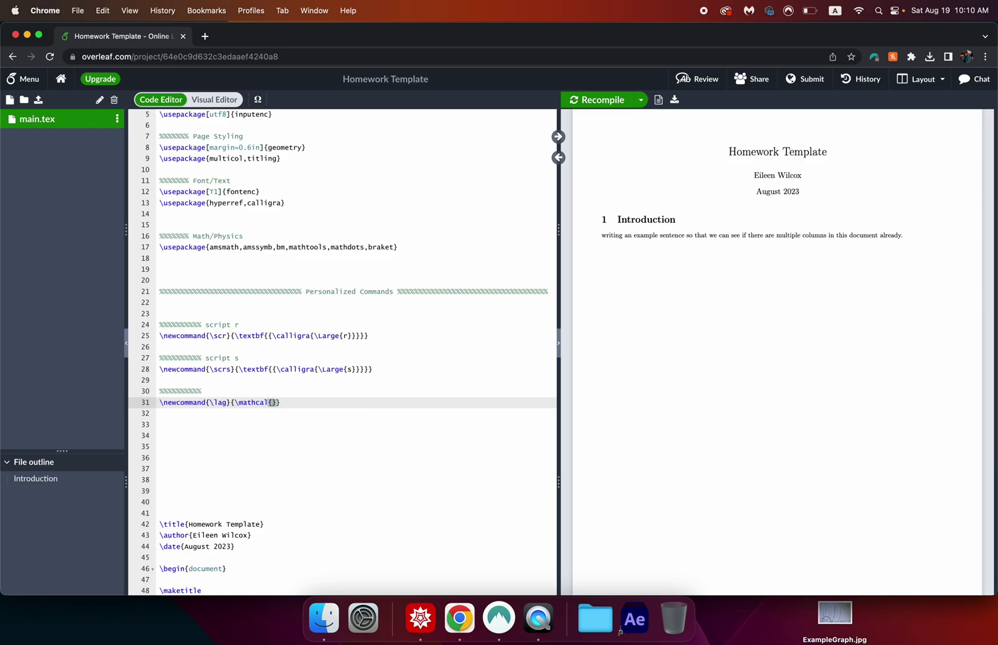
{"action": "type", "text": "L"}
{"action": "key", "text": "Right"}
{"action": "key", "text": "Right"}
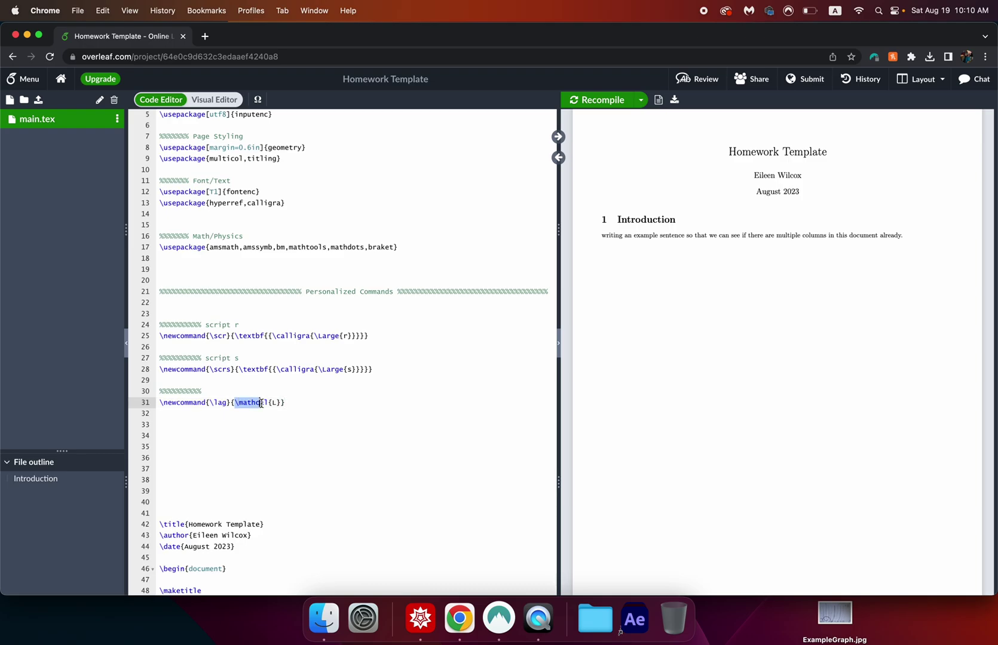
- Add another %%% divider line below the \lag definition
{"action": "left_click_drag", "start_coordinate": [261, 403], "coordinate": [281, 403]}
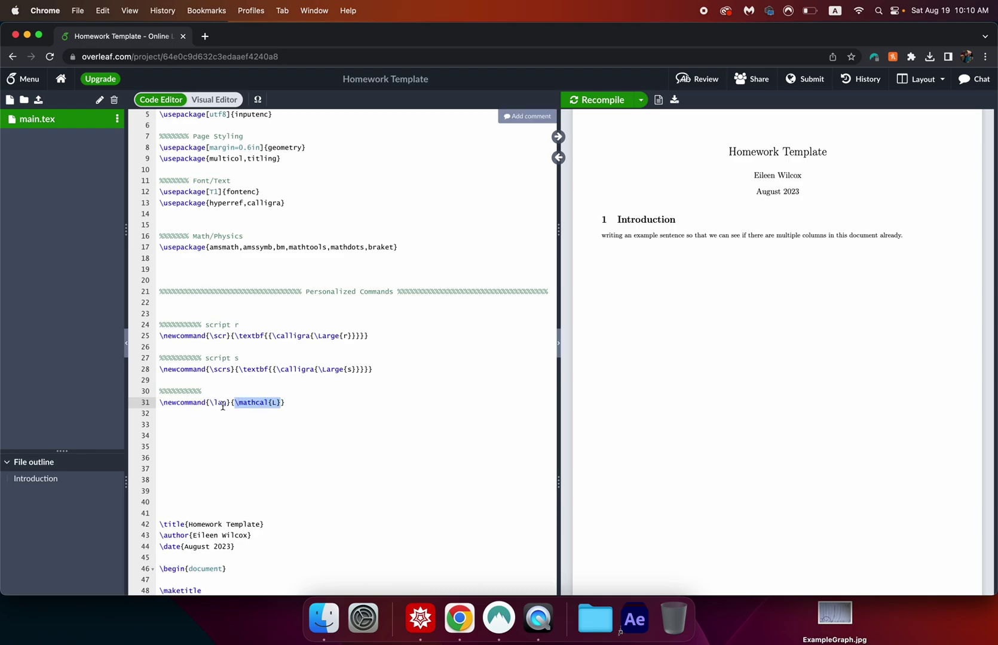
{"action": "left_click", "coordinate": [291, 403]}
{"action": "key", "text": "Return"}
{"action": "key", "text": "Return"}
{"action": "key", "text": "super+v"}
{"action": "left_click", "coordinate": [218, 392]}
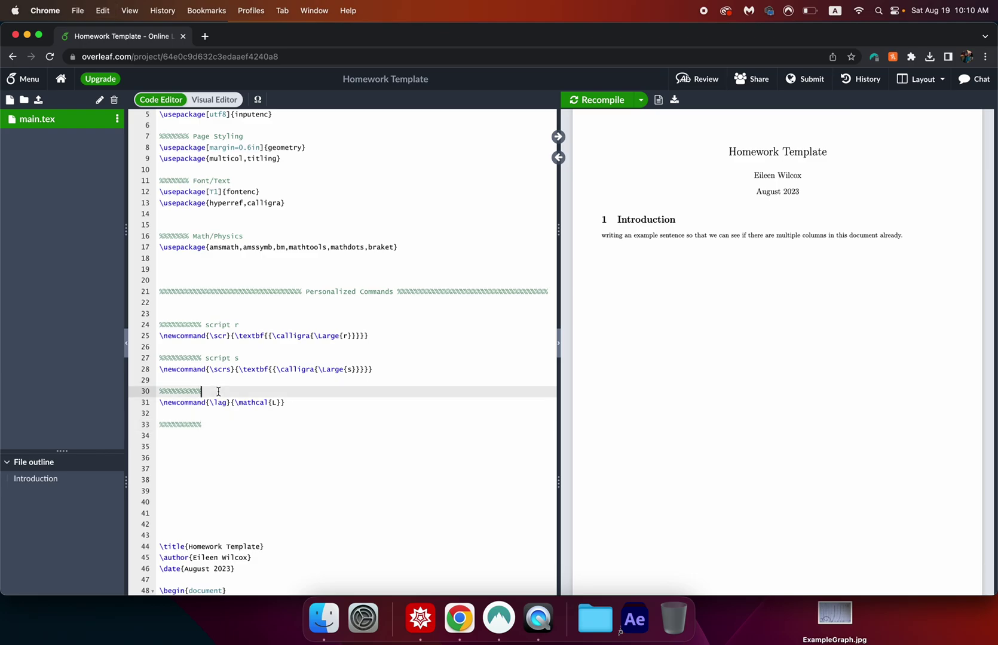
- Label the dividers 'Lagrangian L' and 'Equation Arrays'
{"action": "type", "text": "Lagrangian L"}
{"action": "left_click", "coordinate": [211, 425]}
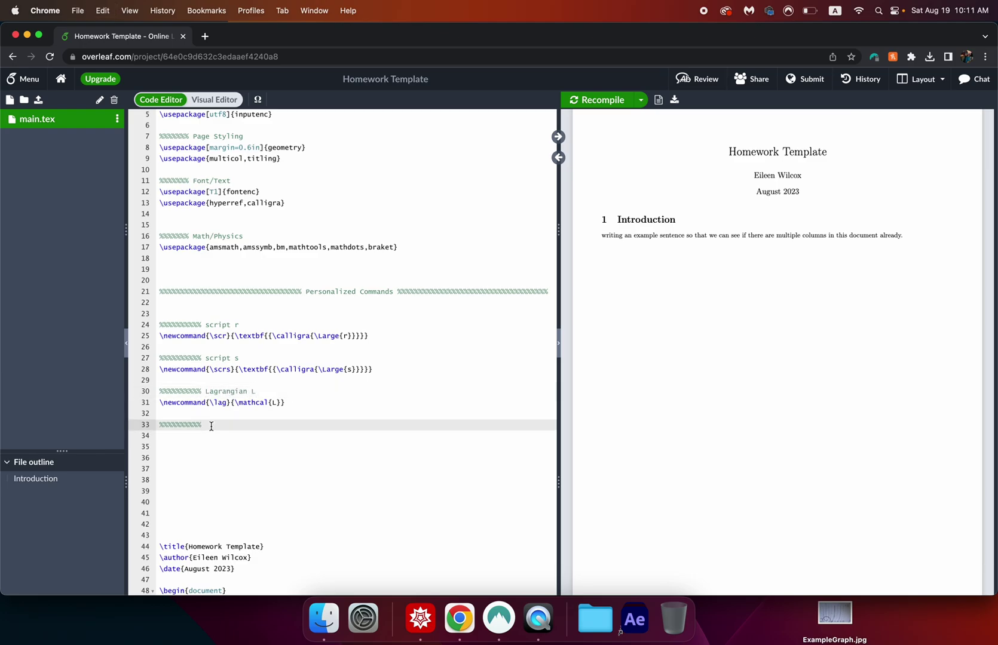
{"action": "type", "text": "Equation Arrays"}
{"action": "key", "text": "Return"}
- Define \be as \begin{eqnarray} with \newcommand, keeping eqnarray without an asterisk
{"action": "type", "text": "ew"}
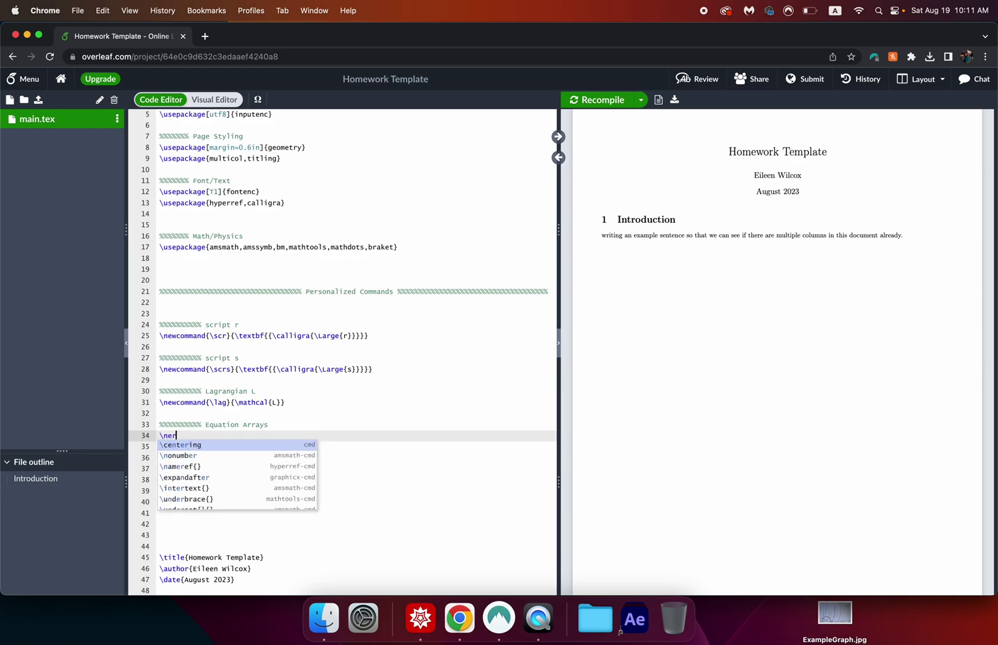
{"action": "key", "text": "Down"}
{"action": "key", "text": "Return"}
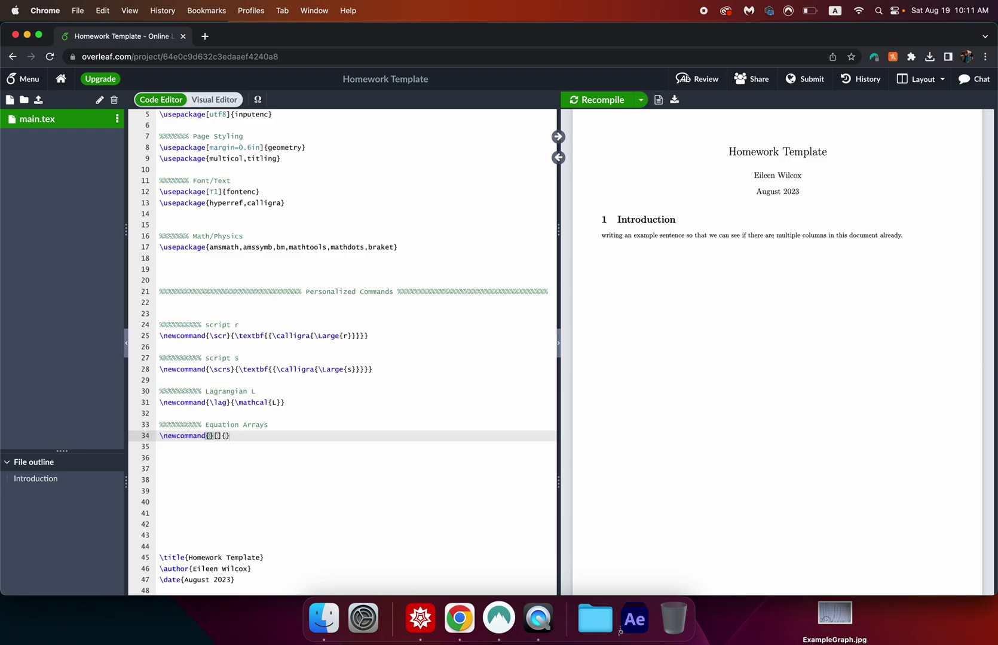
{"action": "type", "text": "\be"}
{"action": "key", "text": "Tab"}
{"action": "key", "text": "BackSpace"}
{"action": "key", "text": "Tab"}
{"action": "type", "text": "\begin"}
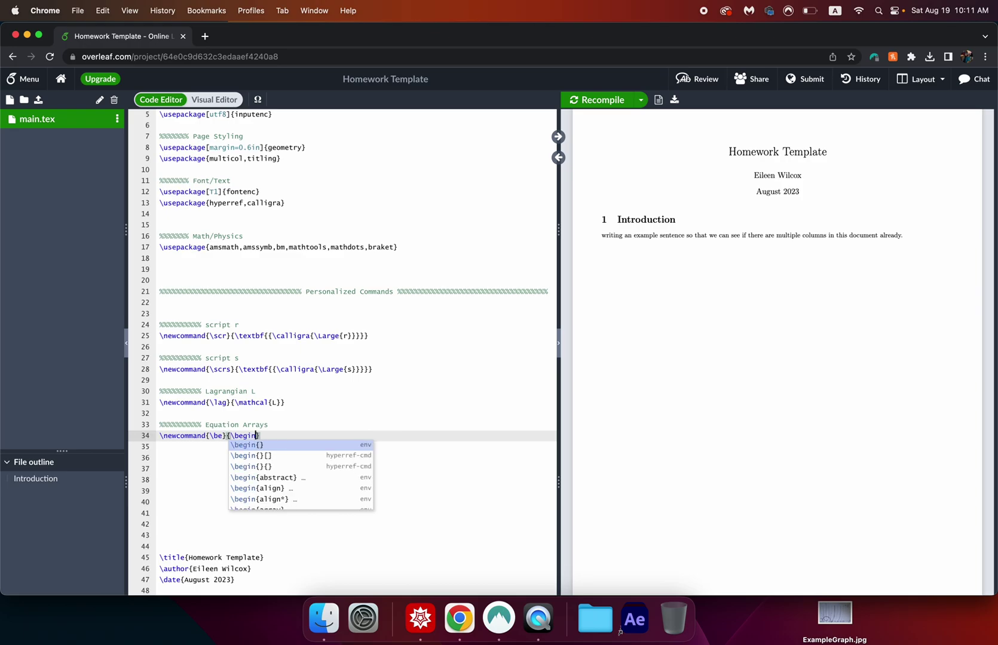
{"action": "key", "text": "Return"}
{"action": "type", "text": "eqnarray"}
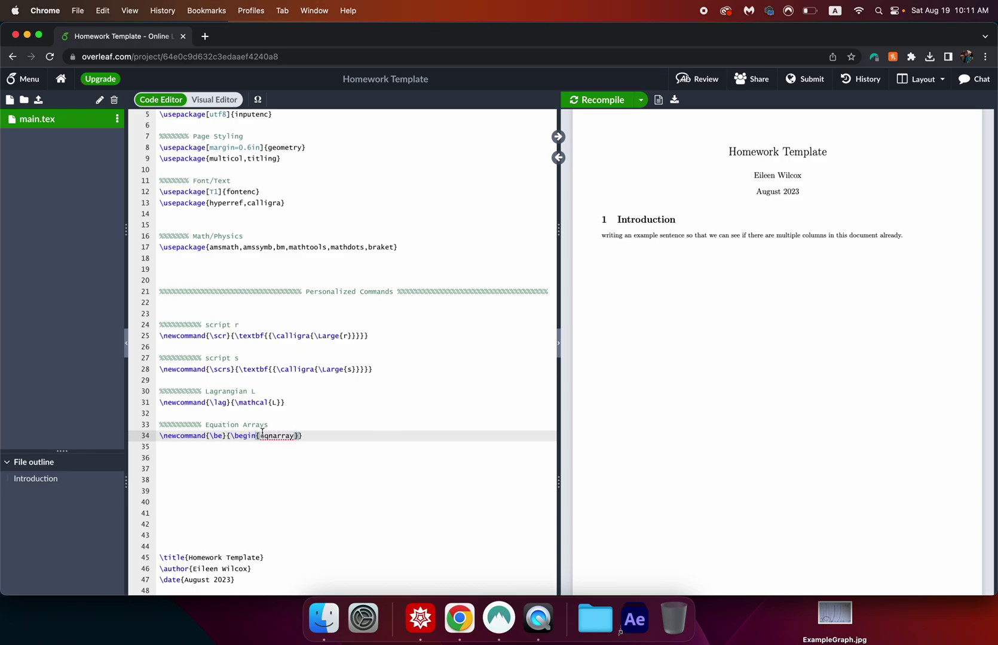
{"action": "double_click", "coordinate": [262, 433]}
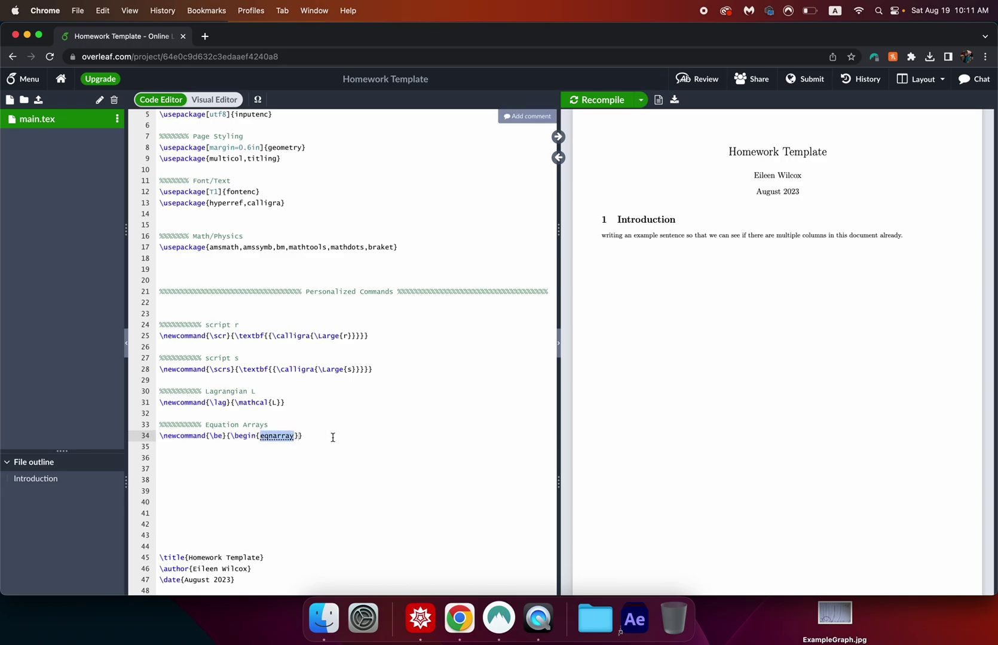
{"action": "left_click", "coordinate": [295, 435]}
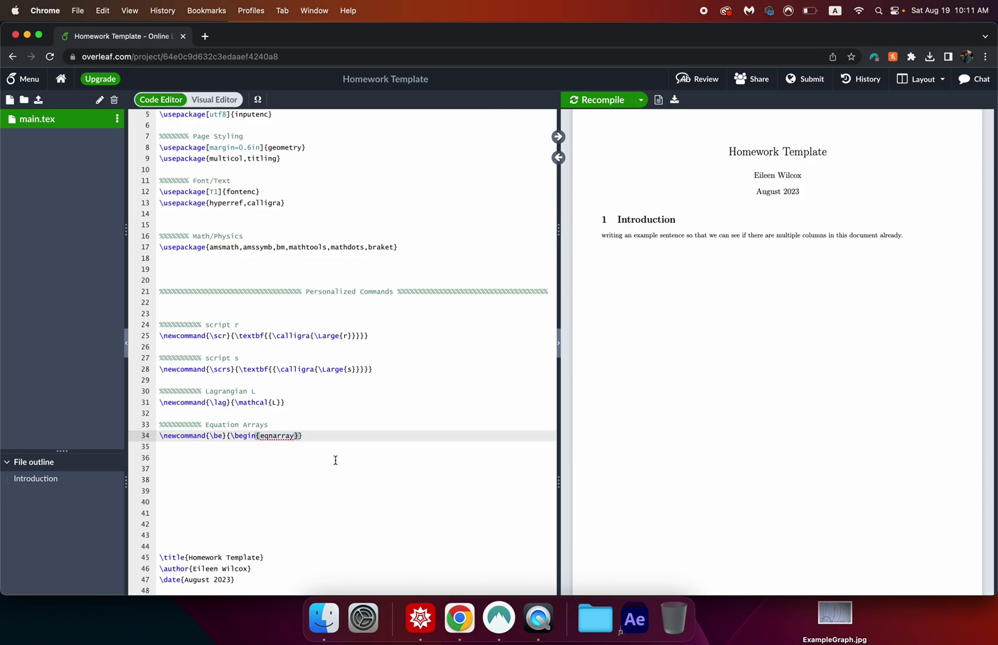
{"action": "type", "text": "*"}
{"action": "key", "text": "BackSpace"}
- Duplicate the \be line and change the copy to \ee defined as \end{eqnarray}
{"action": "left_click", "coordinate": [311, 435]}
{"action": "left_click_drag", "start_coordinate": [311, 435], "coordinate": [150, 439]}
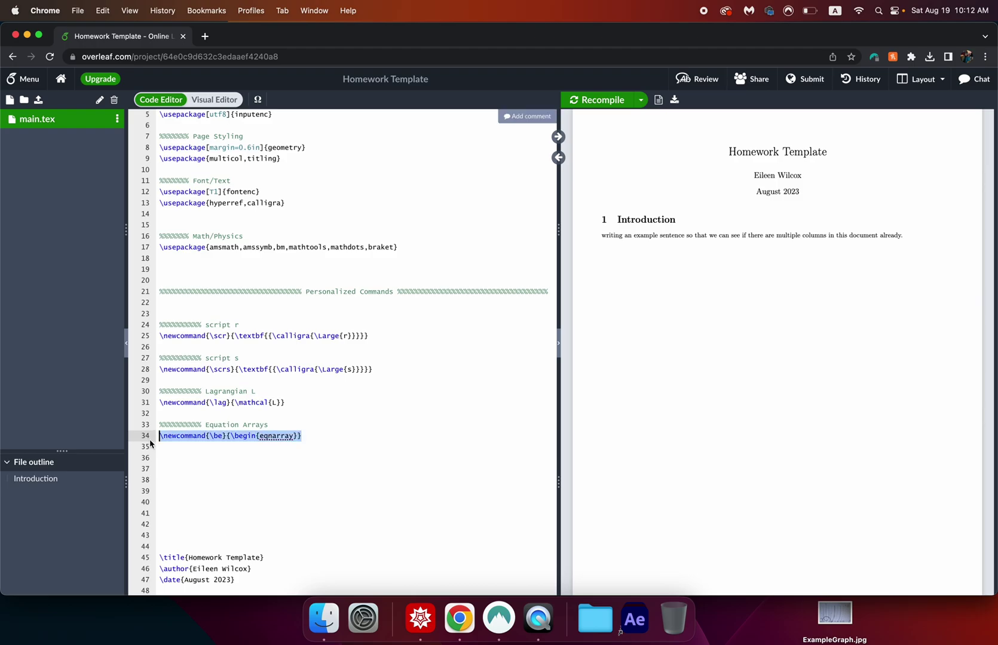
{"action": "key", "text": "super+c"}
{"action": "key", "text": "Right"}
{"action": "key", "text": "Return"}
{"action": "key", "text": "super+v"}
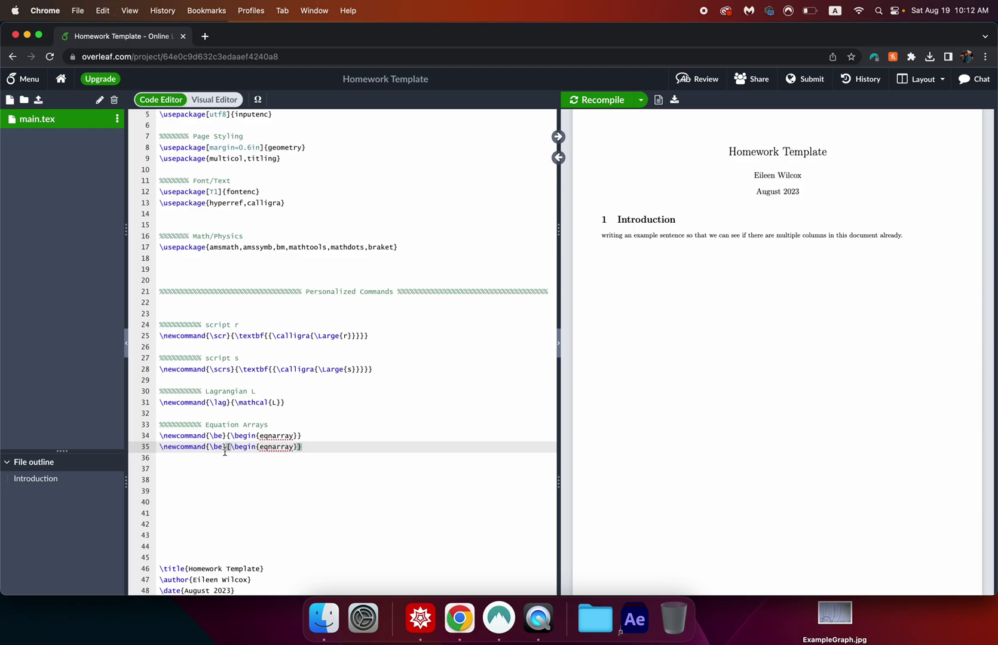
{"action": "left_click", "coordinate": [217, 447]}
{"action": "key", "text": "shift+Left"}
{"action": "type", "text": "e"}
{"action": "double_click", "coordinate": [247, 447]}
{"action": "type", "text": "end"}
{"action": "left_click", "coordinate": [312, 448]}
- Add a %%% divider on line 37 labelled 'Partial Derivative'
{"action": "key", "text": "Return"}
{"action": "key", "text": "Return"}
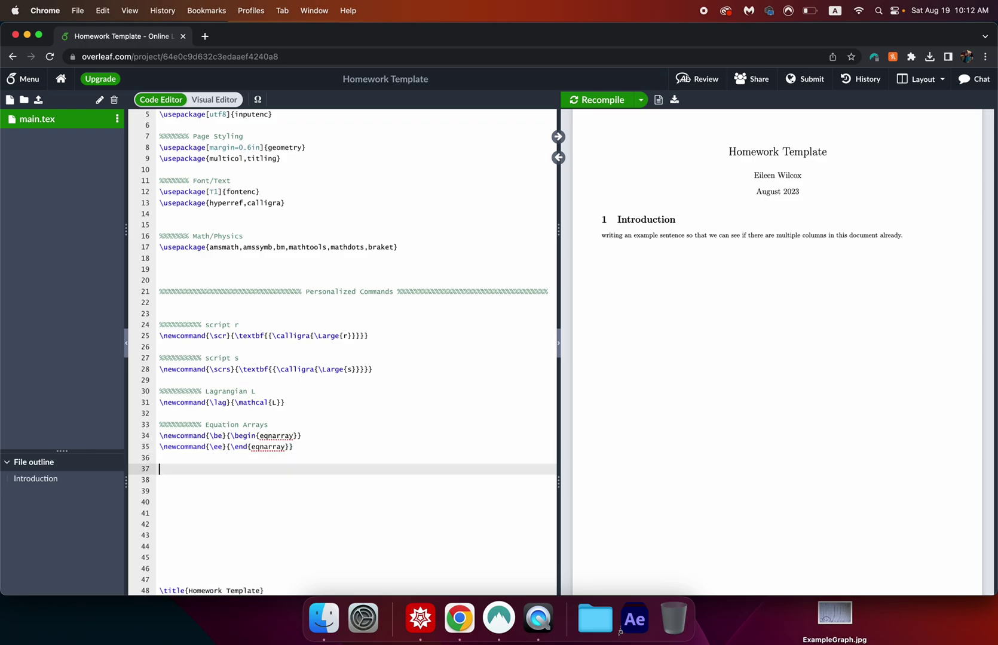
{"action": "double_click", "coordinate": [191, 424]}
{"action": "key", "text": "super+c"}
{"action": "left_click", "coordinate": [185, 470]}
{"action": "key", "text": "super+v"}
{"action": "type", "text": "Partial Derivative"}
{"action": "key", "text": "Return"}
- Start \newcommand{\pde}[2]{} on line 38 with two arguments
{"action": "type", "text": "\\n"}
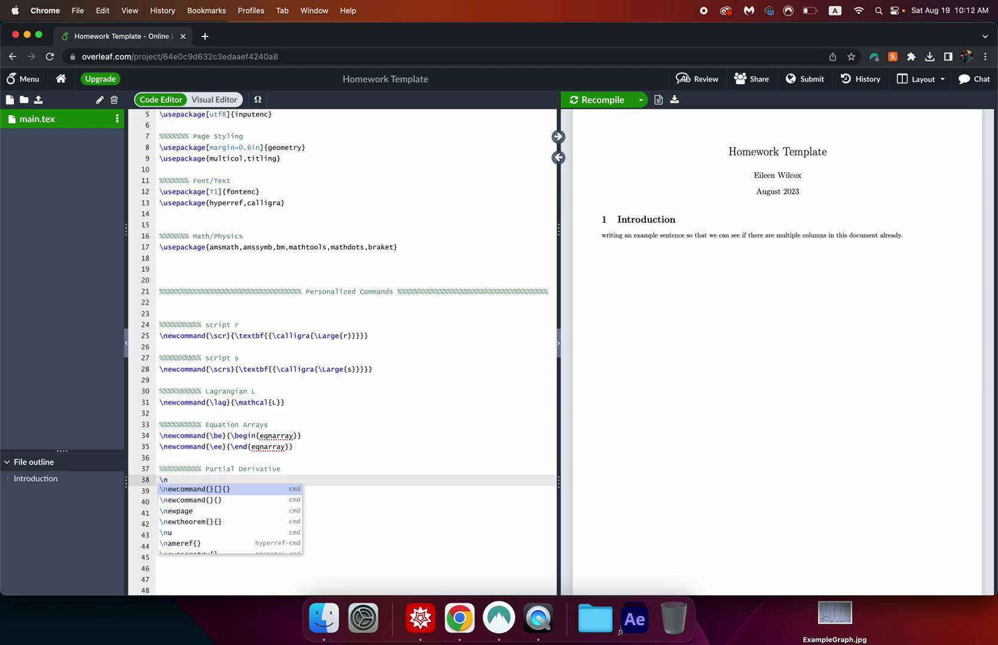
{"action": "key", "text": "Return"}
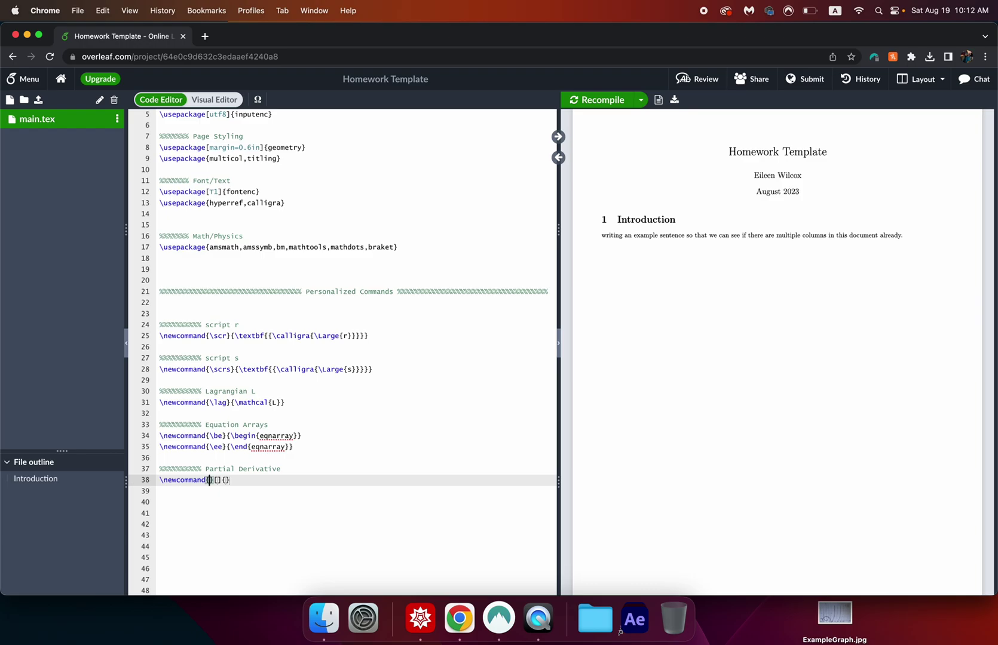
{"action": "type", "text": "\\pde"}
{"action": "left_click", "coordinate": [234, 480]}
{"action": "left_click_drag", "start_coordinate": [239, 484], "coordinate": [232, 484]}
{"action": "left_click", "coordinate": [234, 481]}
{"action": "left_click_drag", "start_coordinate": [209, 482], "coordinate": [225, 482]}
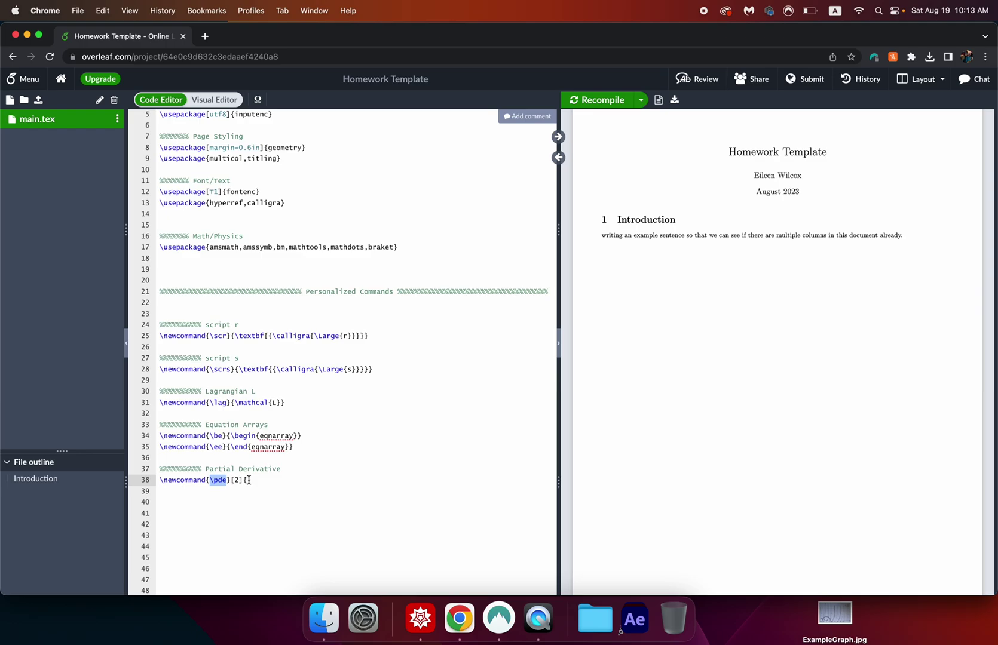
{"action": "left_click", "coordinate": [249, 480]}
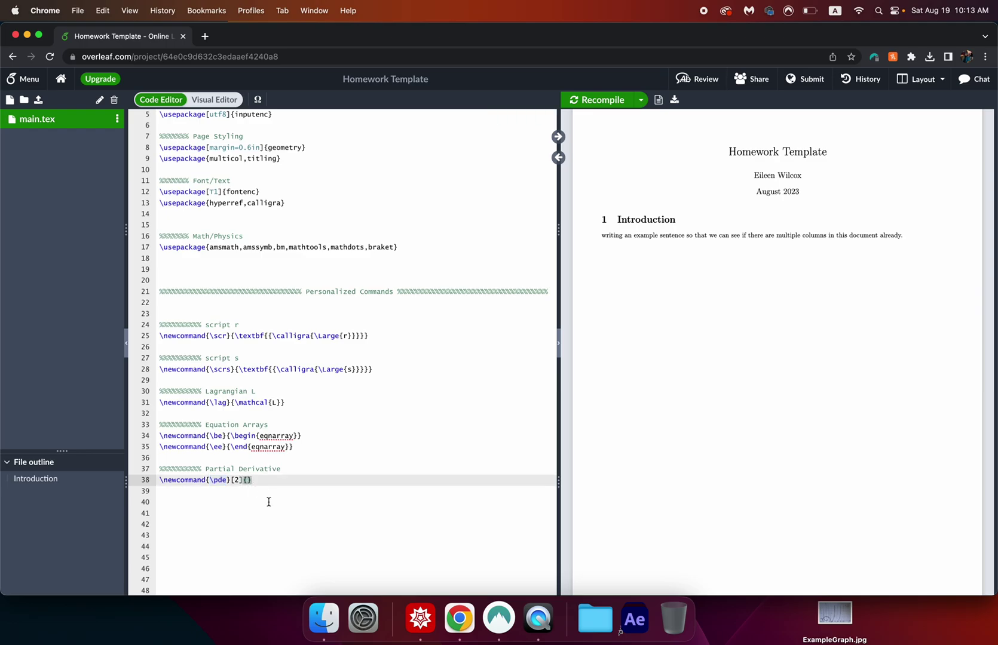
- Fill the \pde body with \frac{\partial{#1}}{\partial{#2}}, then copy lines 37–38
{"action": "type", "text": "rac"}
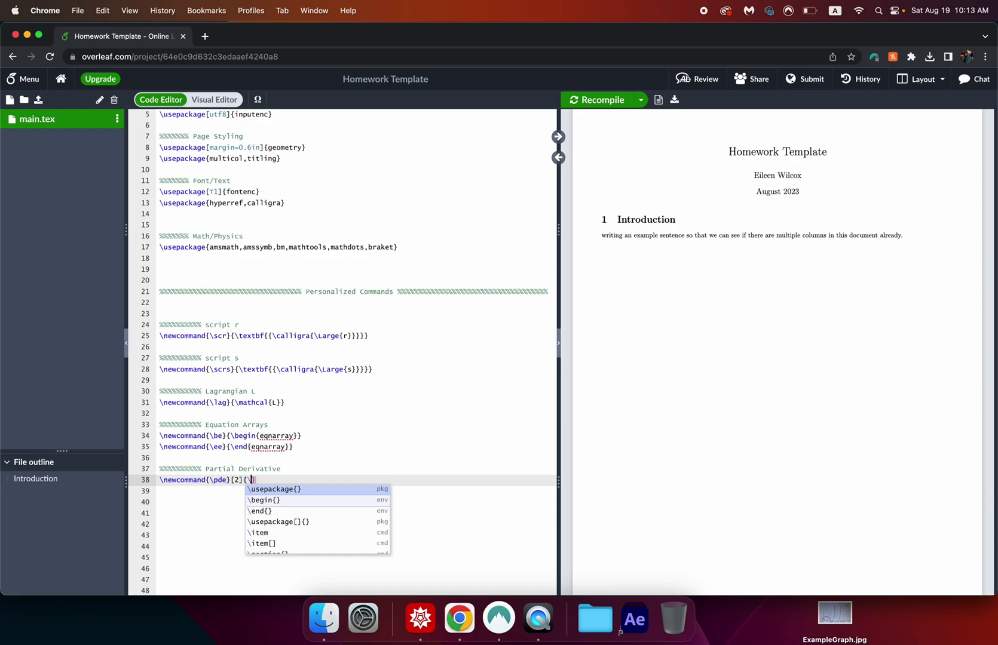
{"action": "key", "text": "Return"}
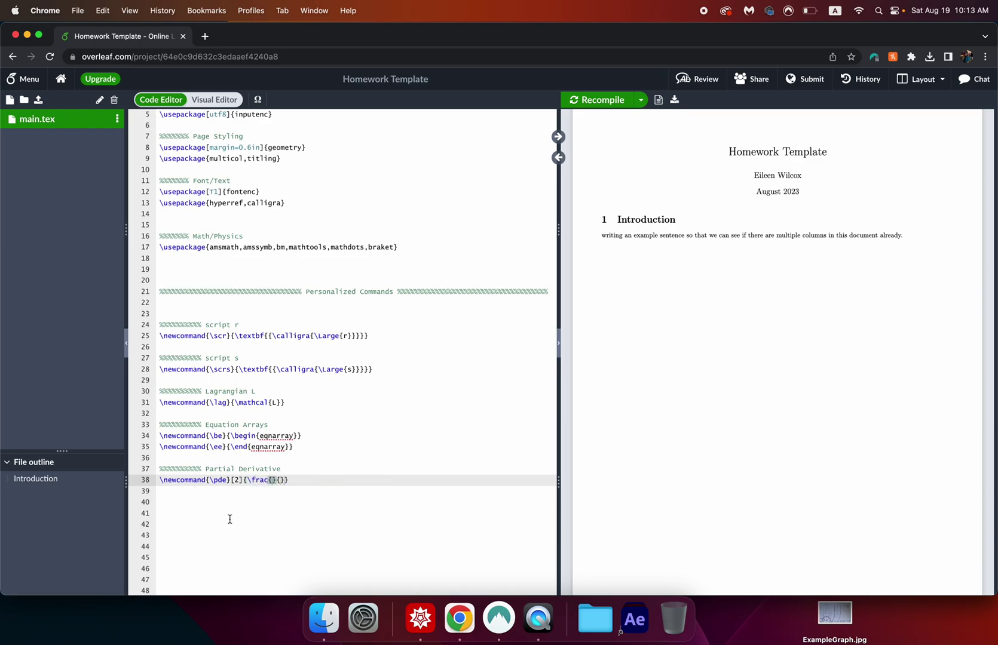
{"action": "left_click_drag", "start_coordinate": [276, 481], "coordinate": [268, 482]}
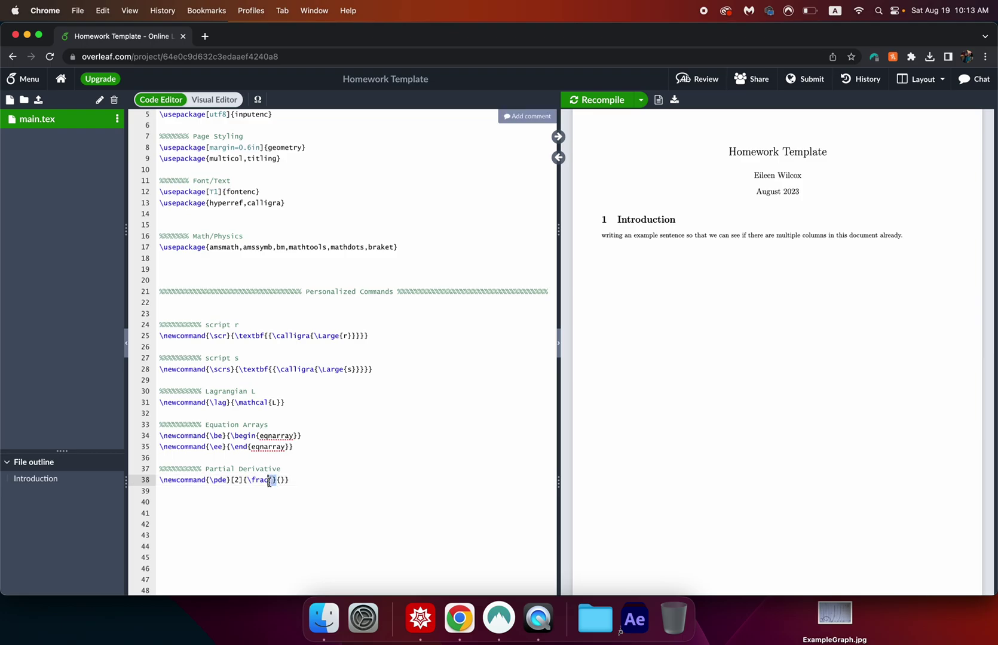
{"action": "left_click", "coordinate": [272, 481]}
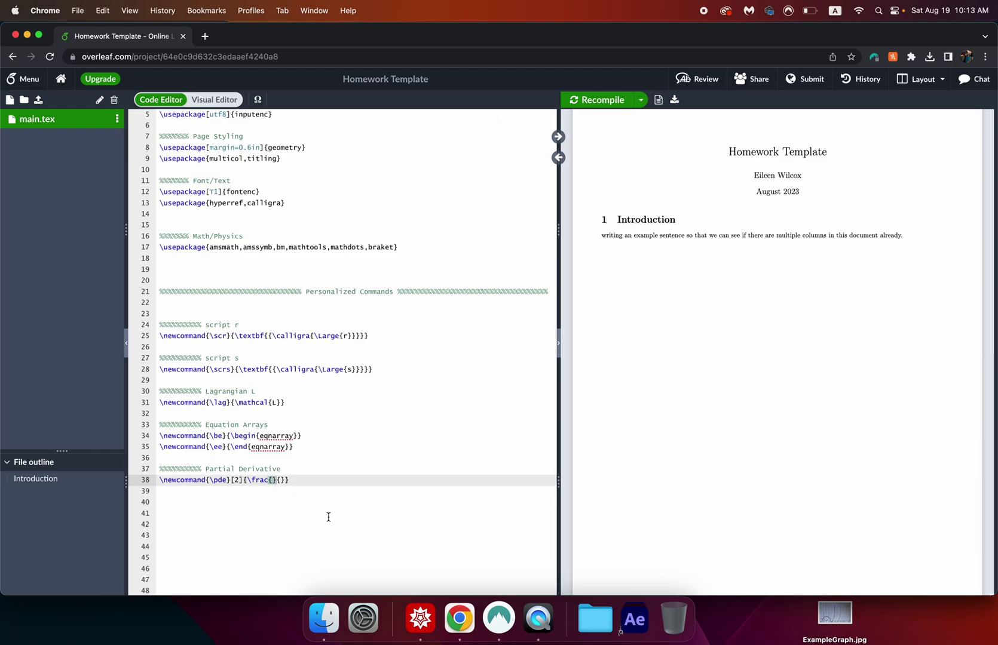
{"action": "type", "text": "\\partial"}
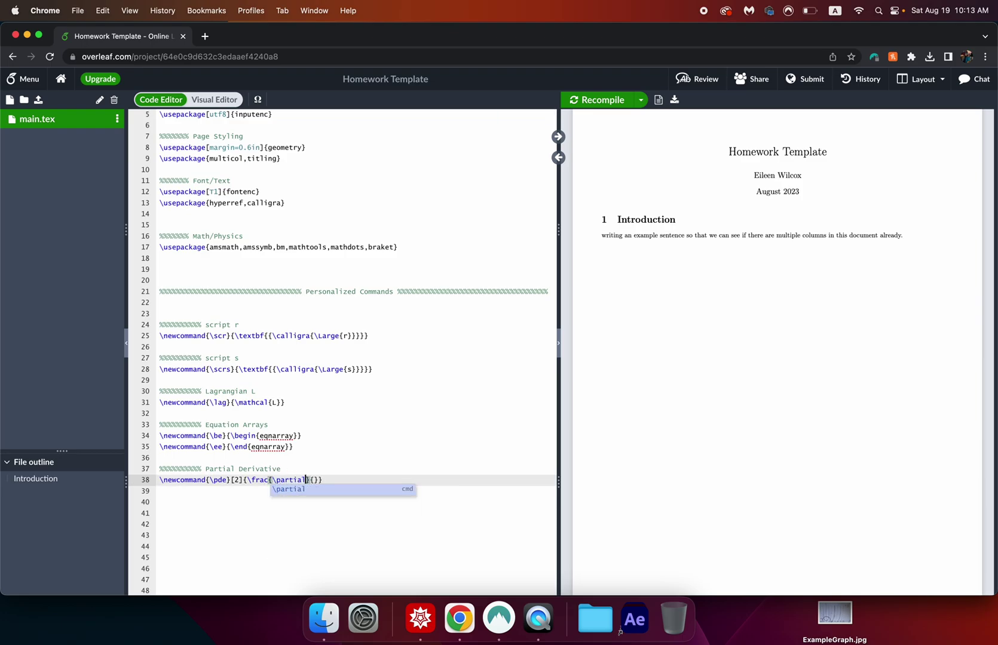
{"action": "key", "text": "Return"}
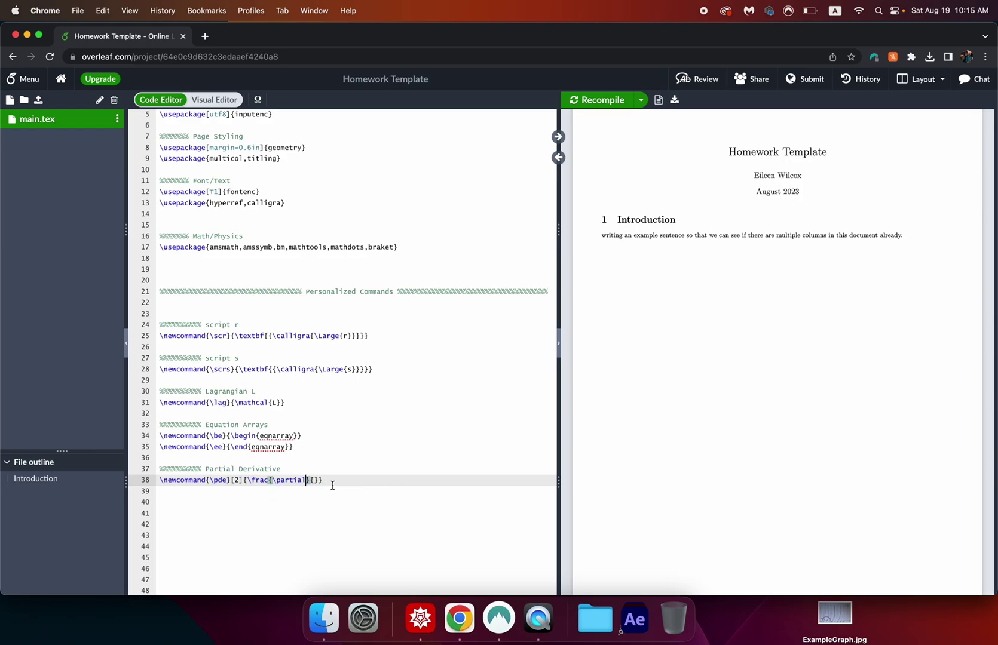
{"action": "type", "text": "{#1"}
{"action": "left_click", "coordinate": [332, 480]}
{"action": "type", "text": "\\"}
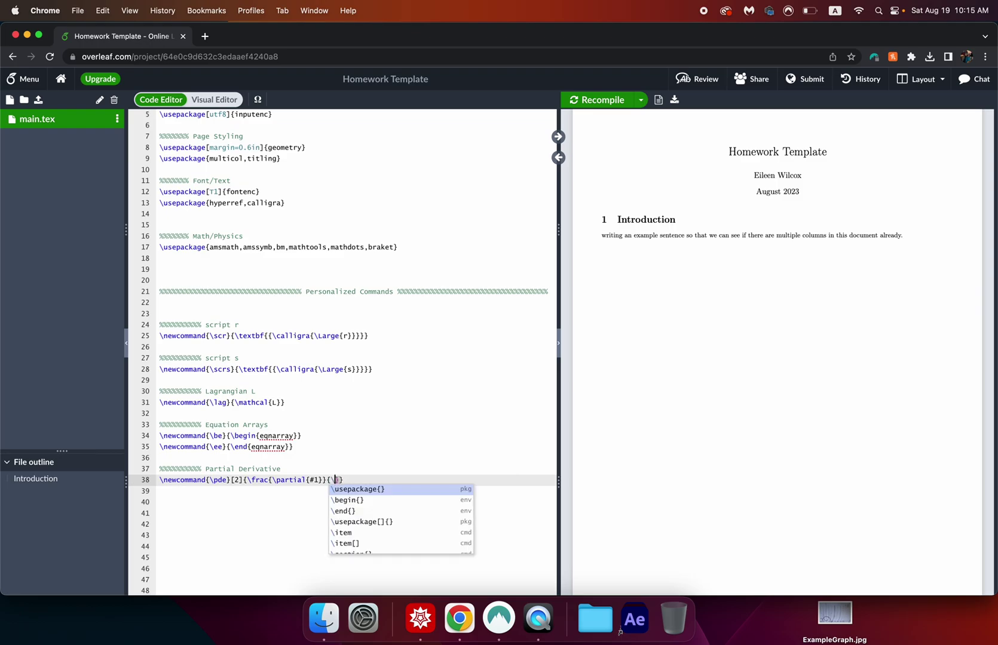
{"action": "type", "text": "partial"}
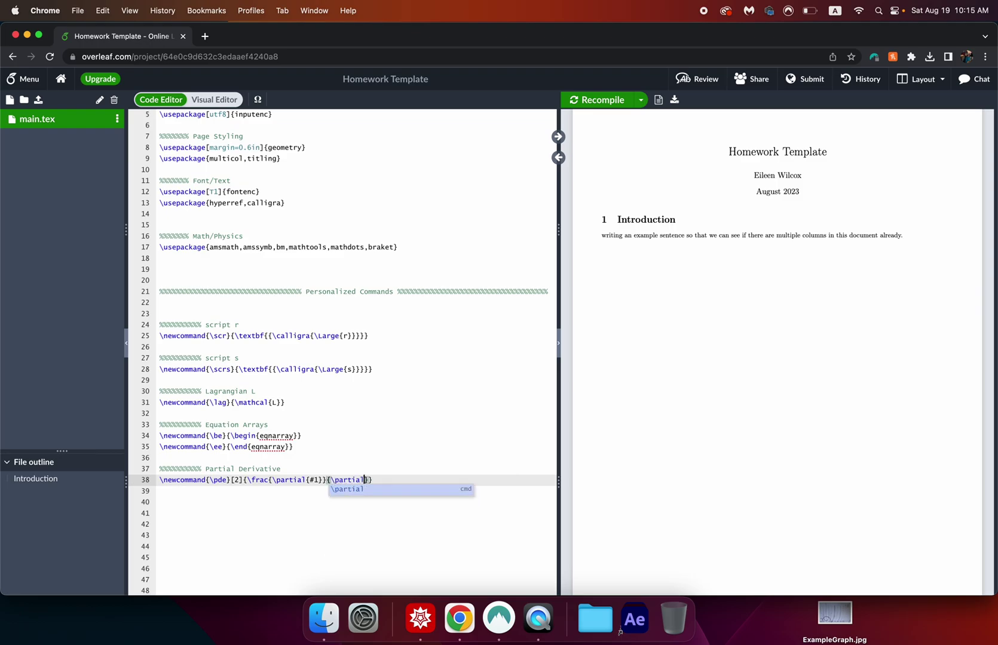
{"action": "type", "text": "{"}
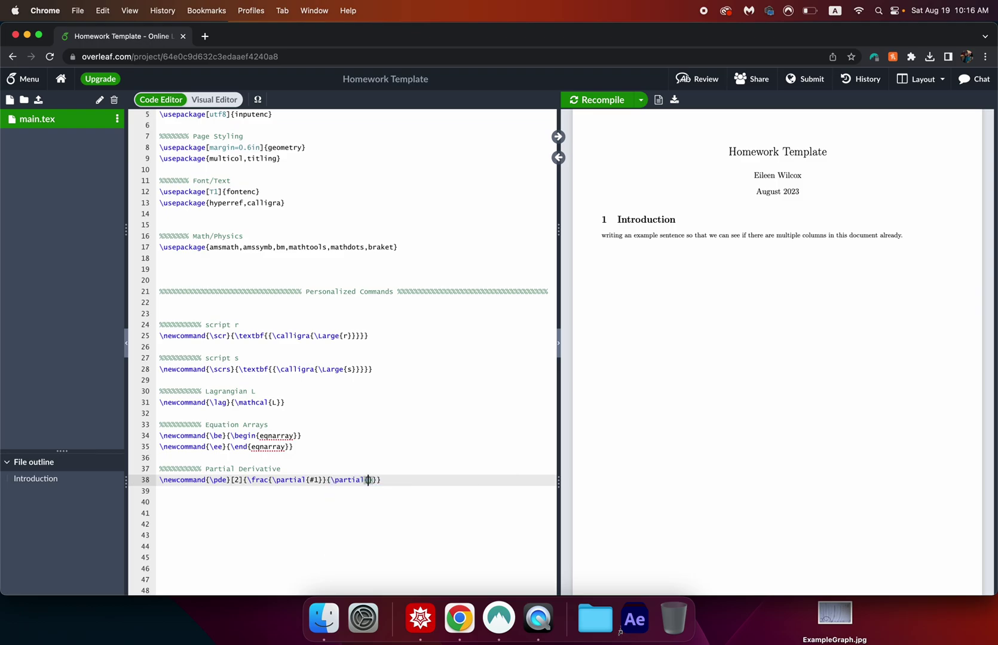
{"action": "type", "text": "#2"}
{"action": "left_click_drag", "start_coordinate": [367, 480], "coordinate": [378, 480]}
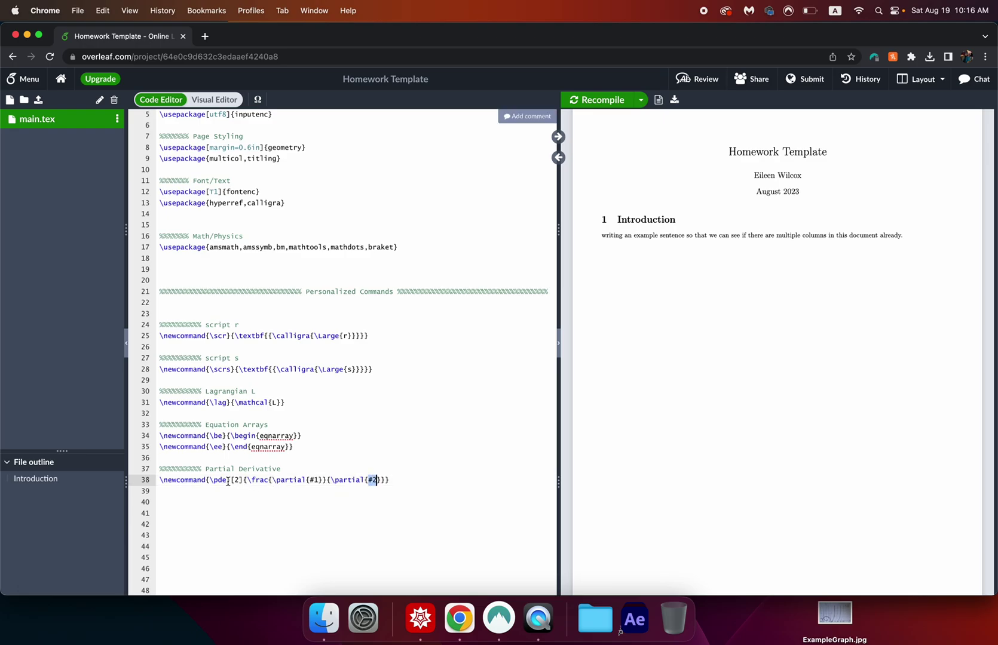
{"action": "left_click", "coordinate": [399, 485]}
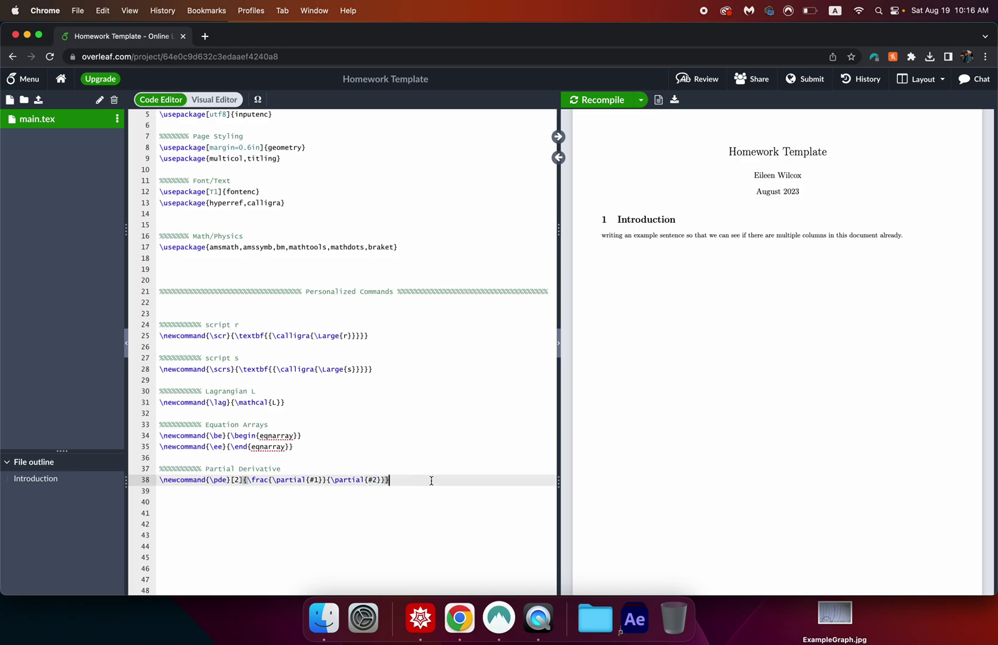
{"action": "left_click_drag", "start_coordinate": [394, 481], "coordinate": [147, 473]}
{"action": "key", "text": "super+c"}
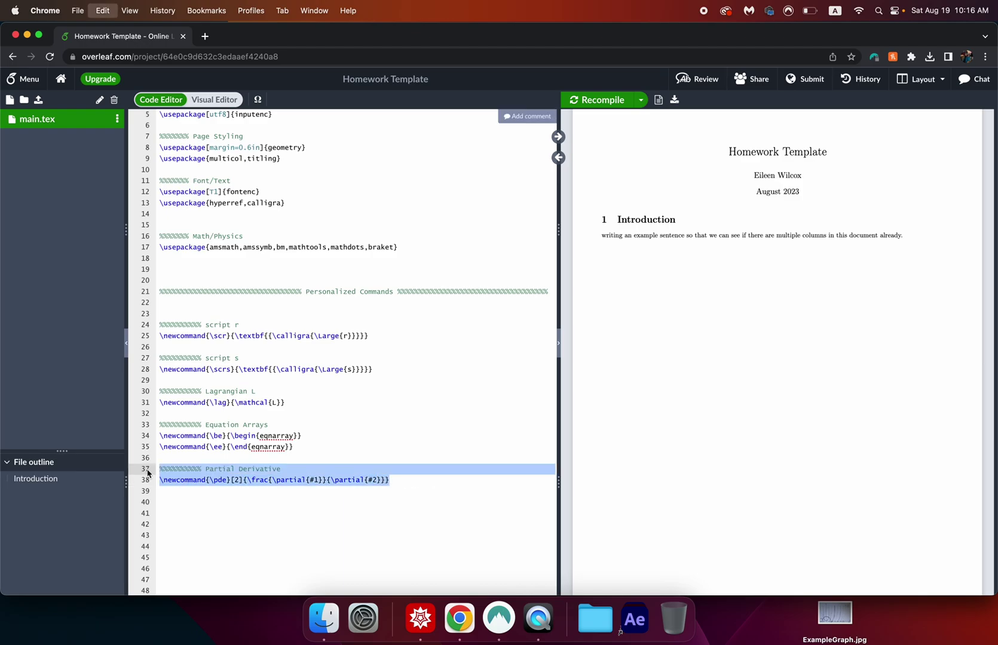
- Paste the copied lines and convert them to \ode with \frac{d{#1}}{d{#2}}
{"action": "left_click", "coordinate": [182, 506]}
{"action": "key", "text": "super+v"}
{"action": "double_click", "coordinate": [218, 513]}
{"action": "type", "text": "ode"}
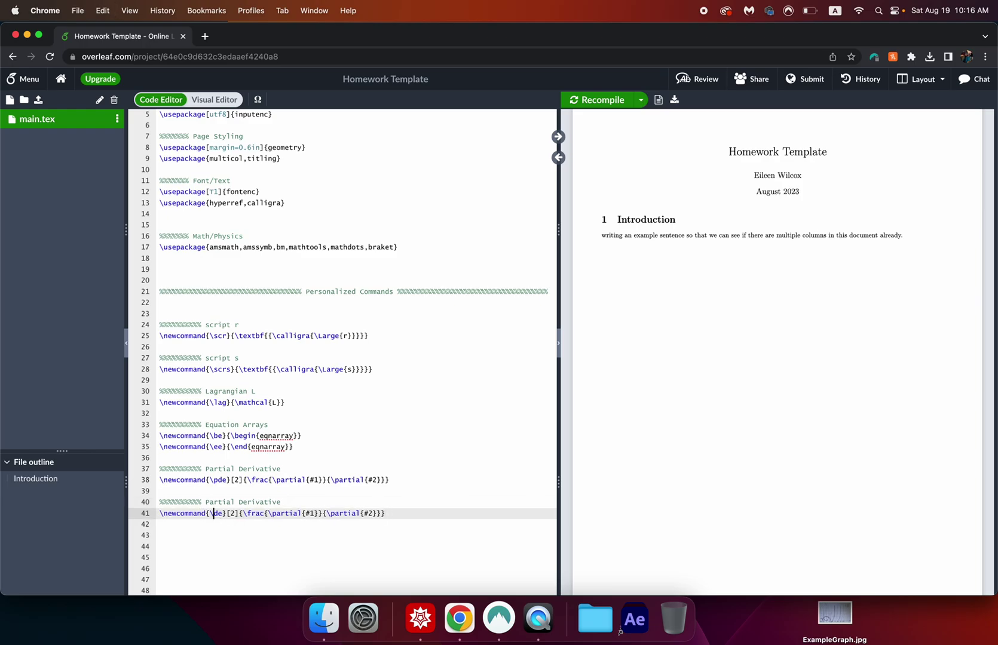
{"action": "double_click", "coordinate": [287, 513]}
{"action": "key", "text": "BackSpace"}
{"action": "key", "text": "BackSpace"}
{"action": "double_click", "coordinate": [317, 513]}
{"action": "key", "text": "BackSpace"}
{"action": "key", "text": "BackSpace"}
{"action": "type", "text": "d"}
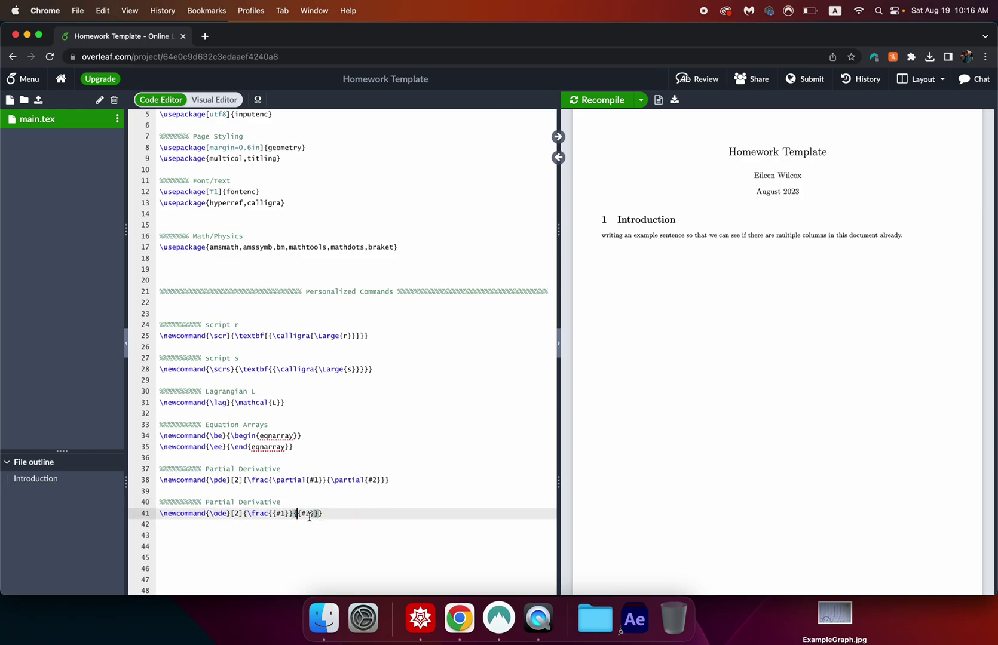
{"action": "left_click", "coordinate": [273, 513]}
{"action": "type", "text": "d{"}
- Rename the copied comment to 'Ordinary Derivative'
{"action": "double_click", "coordinate": [221, 502]}
{"action": "type", "text": "Ordinary"}
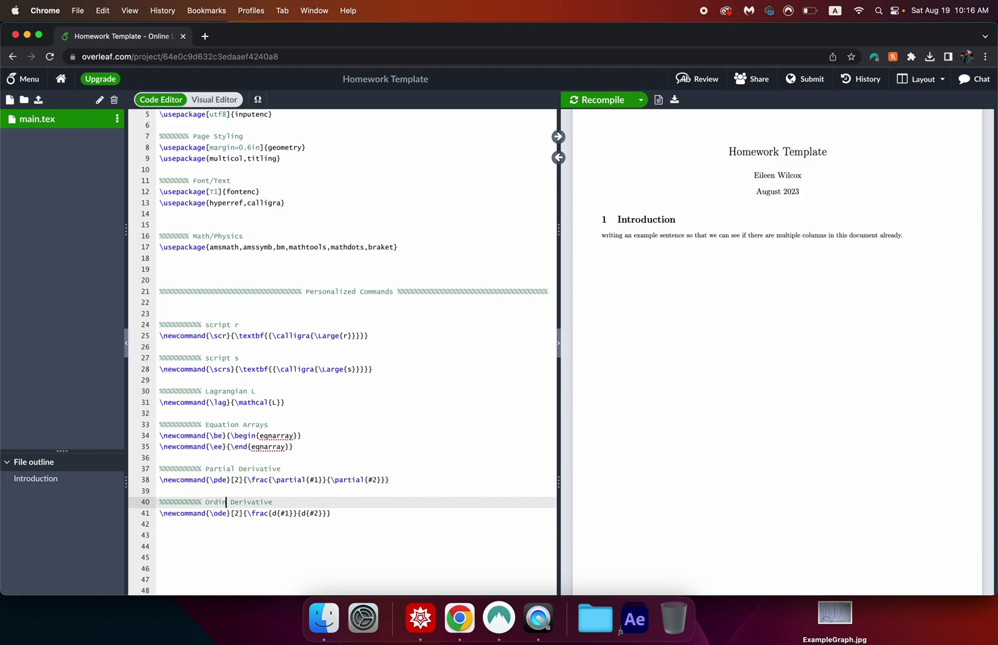
{"action": "scroll", "coordinate": [218, 541], "scroll_direction": "down", "scroll_amount": 3}
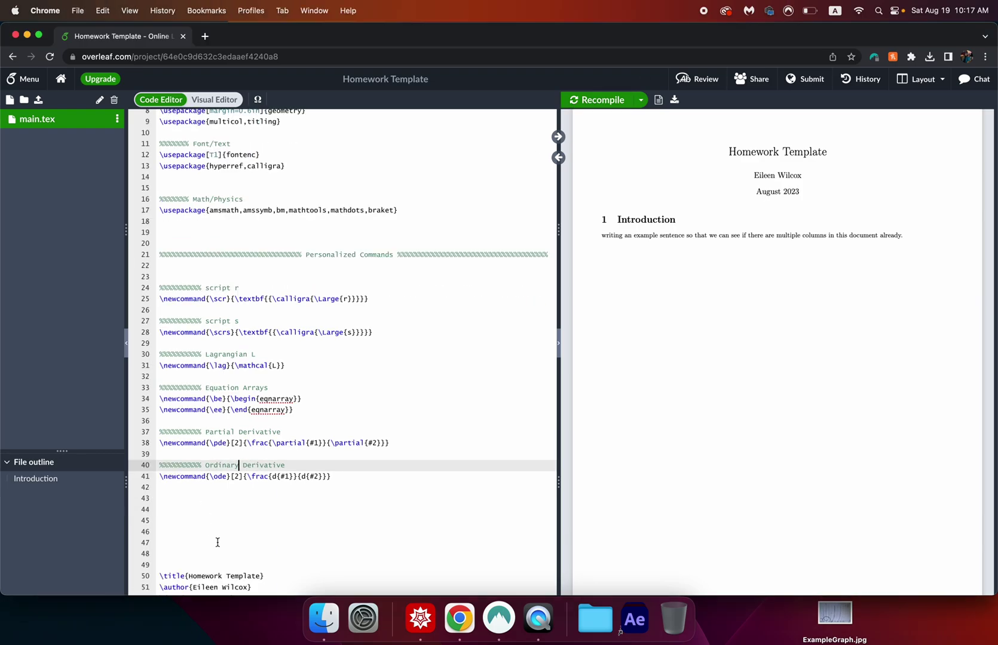
{"action": "scroll", "coordinate": [217, 541], "scroll_direction": "down", "scroll_amount": 3}
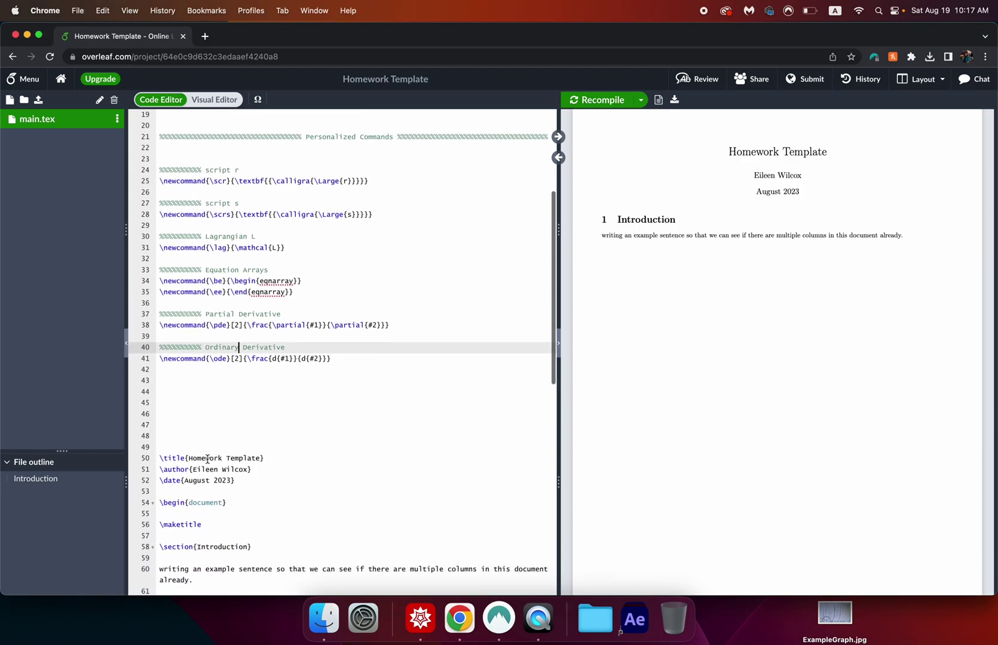
- Replace the date August 2023 with 'Today' and recompile
{"action": "left_click", "coordinate": [201, 426]}
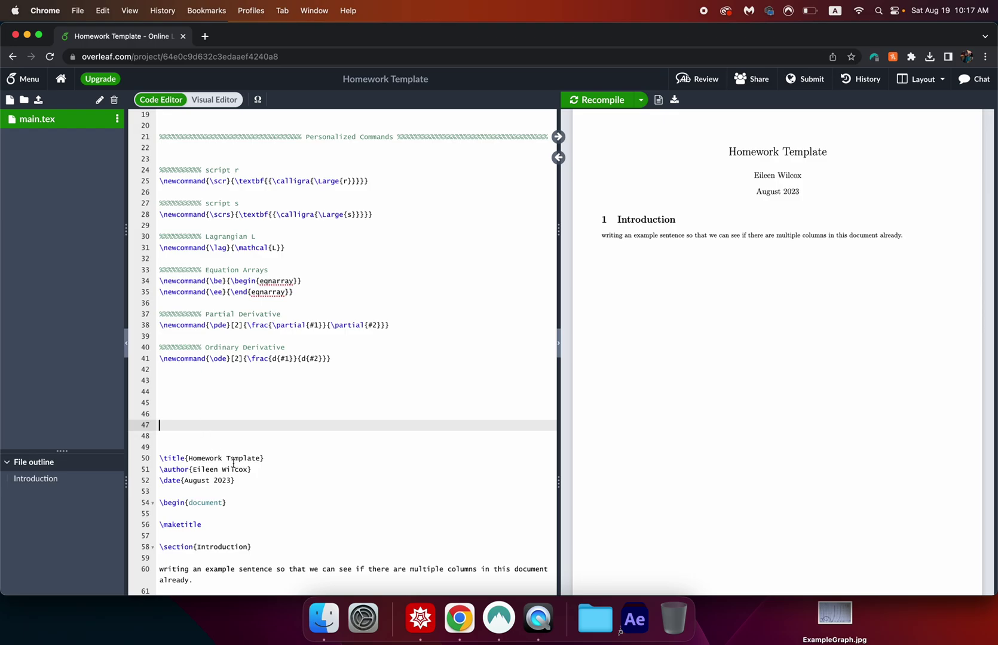
{"action": "scroll", "coordinate": [233, 464], "scroll_direction": "down", "scroll_amount": 1}
{"action": "left_click_drag", "start_coordinate": [183, 442], "coordinate": [233, 441]}
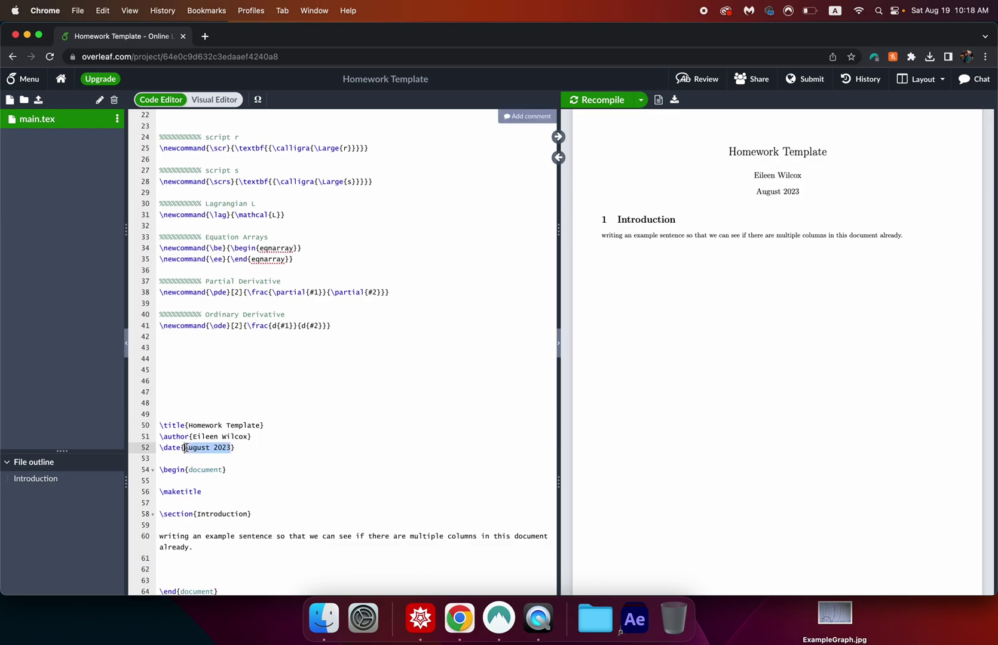
{"action": "key", "text": "BackSpace"}
{"action": "type", "text": "Today"}
{"action": "scroll", "coordinate": [233, 466], "scroll_direction": "down", "scroll_amount": 1}
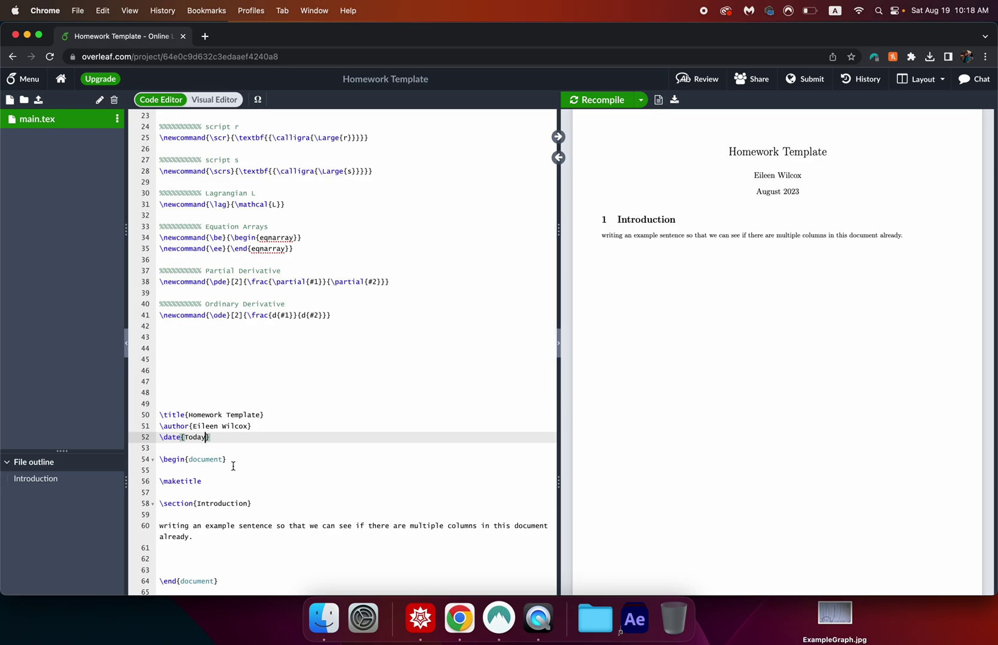
{"action": "left_click", "coordinate": [229, 481]}
{"action": "key", "text": "super+s"}
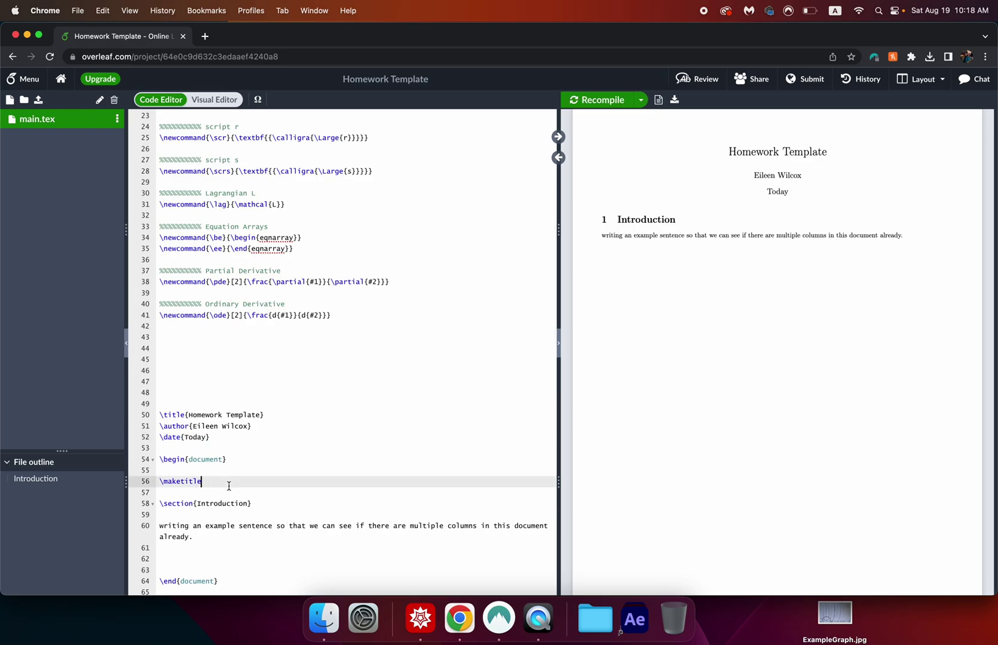
- Wrap the body in \begin{multicols}{2} … \end{multicols} after \maketitle
{"action": "left_click", "coordinate": [219, 515]}
{"action": "left_click", "coordinate": [234, 492]}
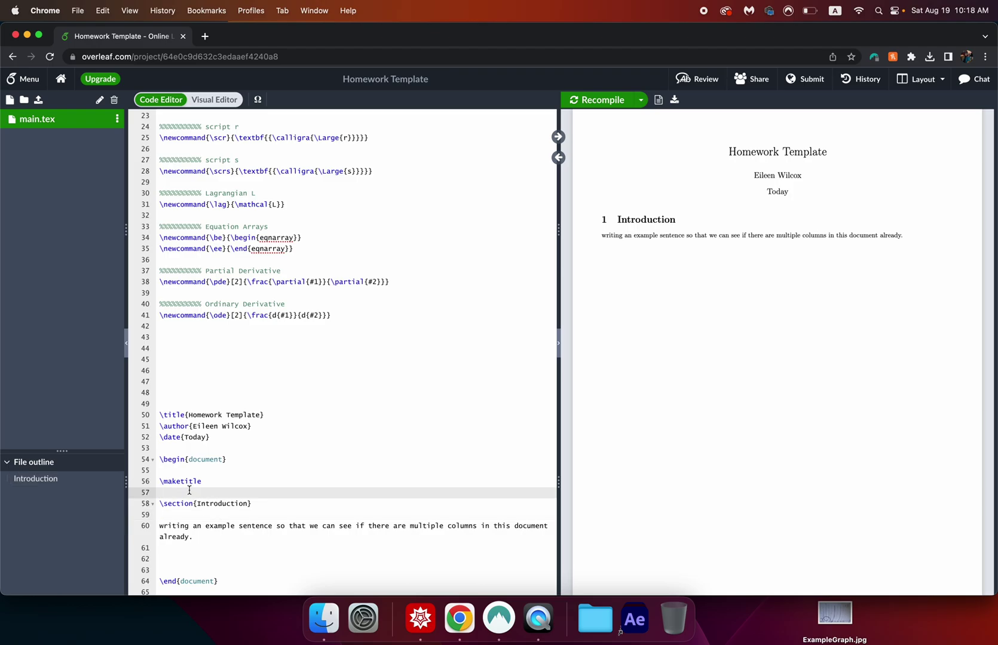
{"action": "type", "text": "\begin{multicols}{2"}
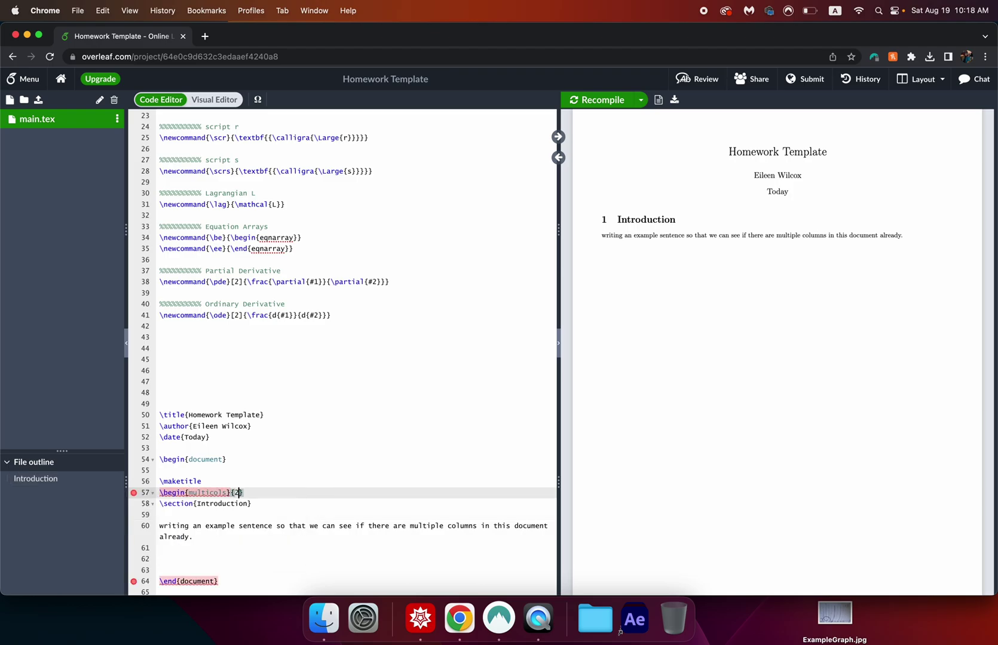
{"action": "left_click", "coordinate": [174, 570]}
{"action": "type", "text": "\\end{"}
{"action": "key", "text": "Return"}
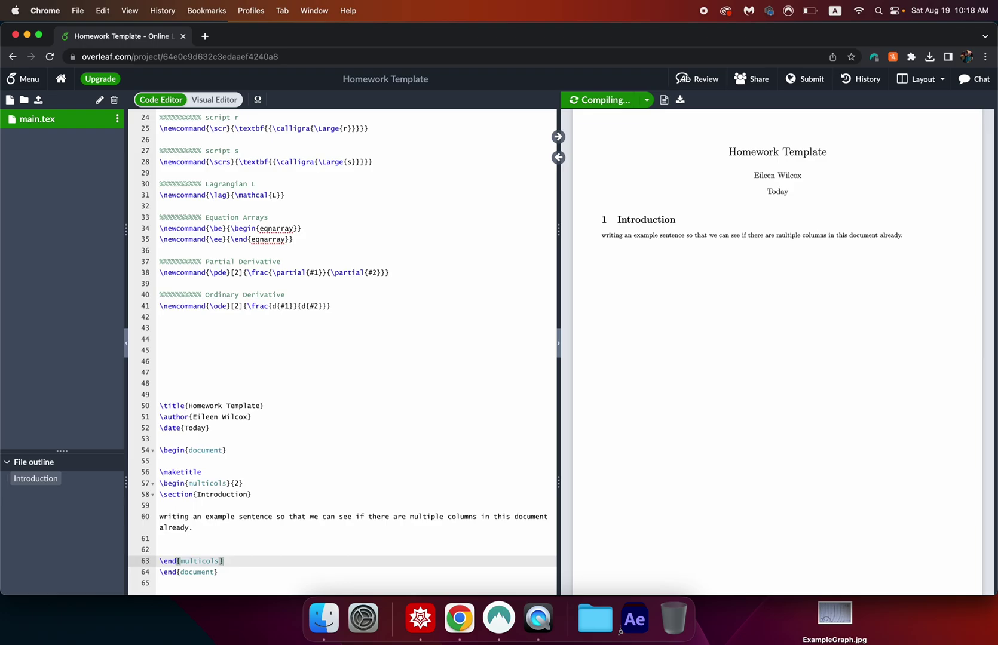
- Add the sentence 'If I were to write more, would it start to spill over into the second column?' and recompile
{"action": "left_click", "coordinate": [193, 528]}
{"action": "type", "text": "\\"}
{"action": "key", "text": "Return"}
{"action": "key", "text": "Return"}
{"action": "type", "text": "If"}
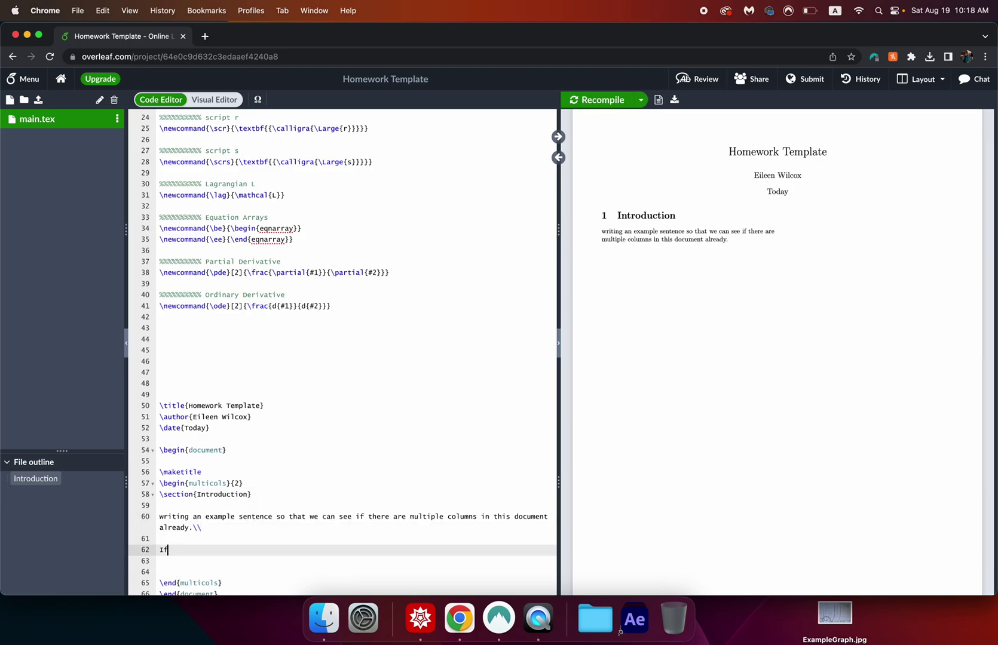
{"action": "type", "text": " I were to write more, would it start to spill over into the second column?"}
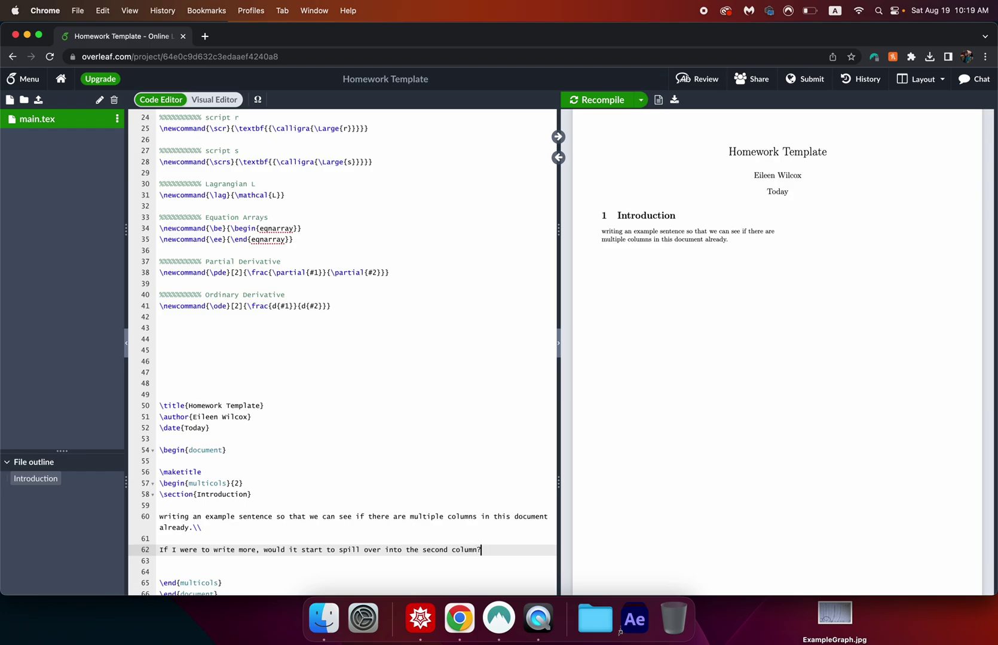
{"action": "key", "text": "super+s"}
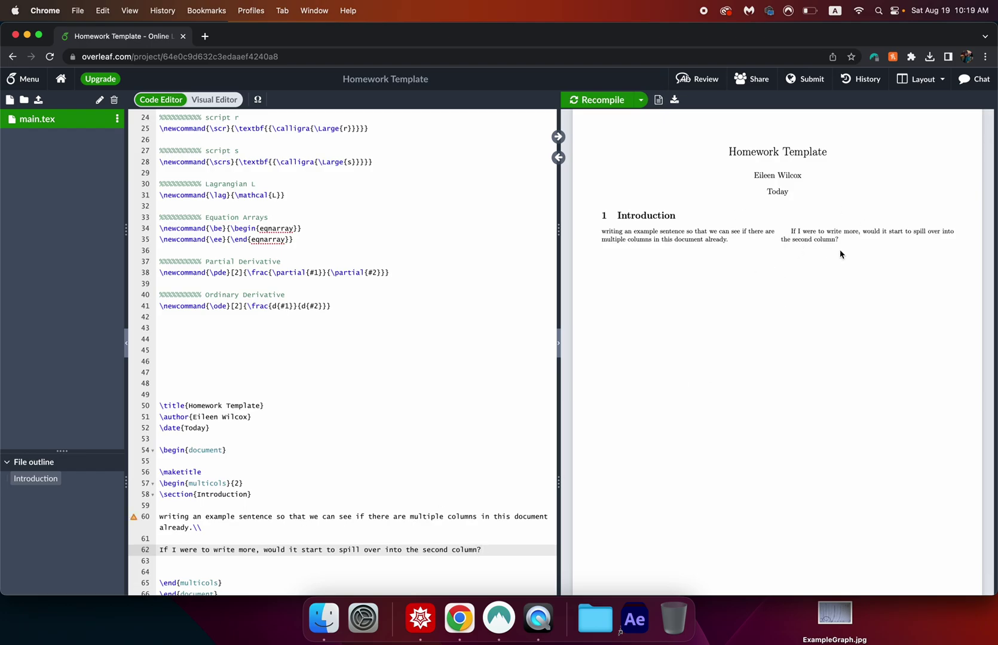
- Change the date to \today and add blank lines after \begin{multicols}{2}
{"action": "left_click", "coordinate": [186, 428]}
{"action": "key", "text": "Delete"}
{"action": "type", "text": "\\t"}
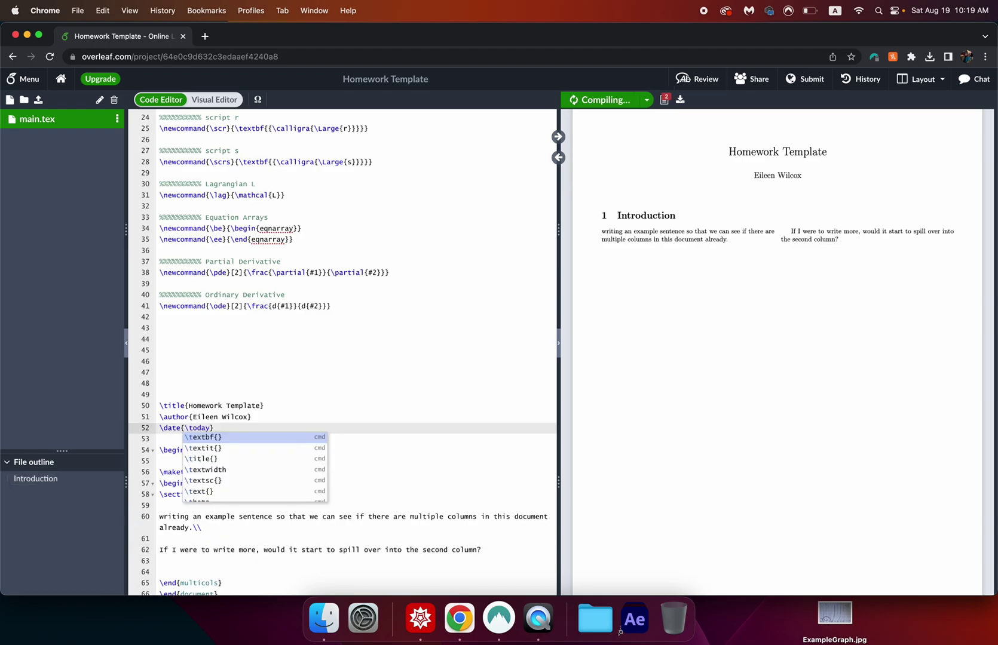
{"action": "left_click", "coordinate": [399, 394]}
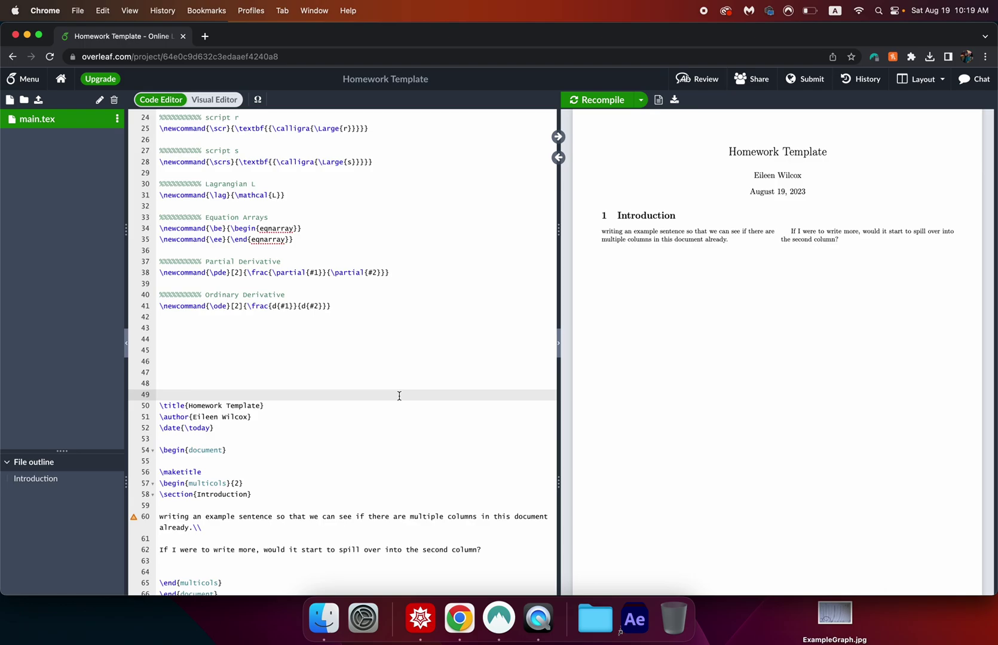
{"action": "scroll", "coordinate": [399, 396], "scroll_direction": "down", "scroll_amount": 5}
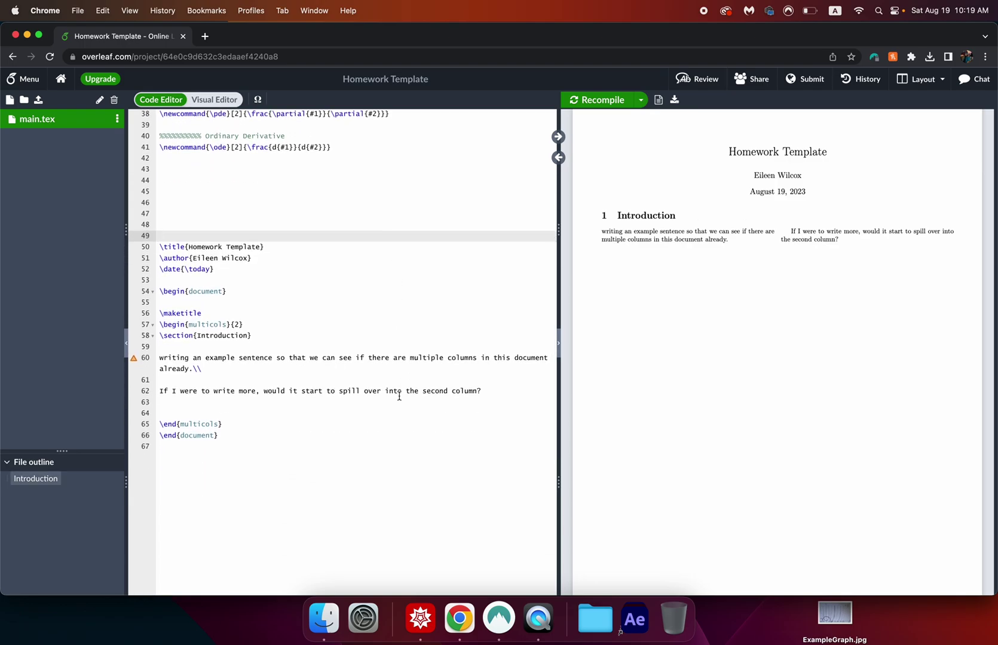
{"action": "left_click", "coordinate": [261, 326]}
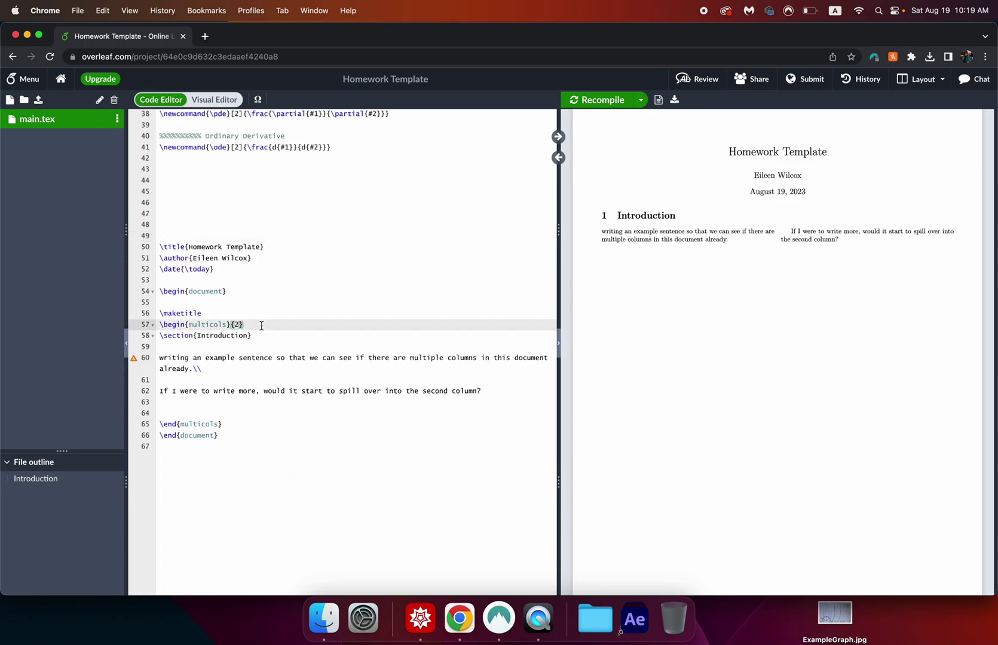
{"action": "key", "text": "Return"}
{"action": "key", "text": "Return"}
{"action": "key", "text": "Return"}
{"action": "key", "text": "Return"}
- Retitle the Introduction section 'Problem 1' and start an equation array containing \frac{2}{3}
{"action": "double_click", "coordinate": [208, 380]}
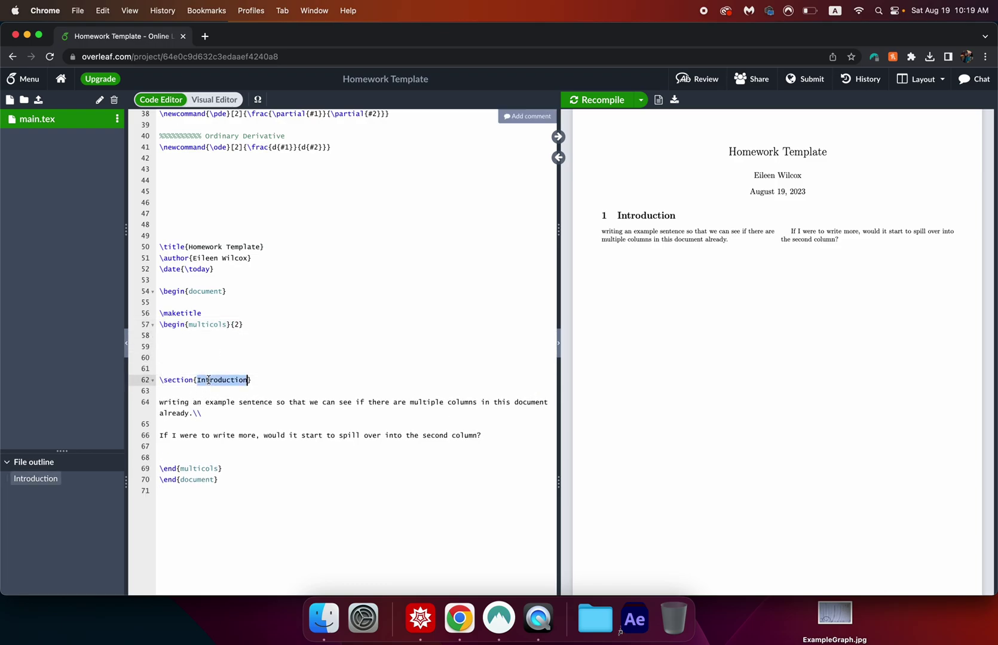
{"action": "type", "text": "Problem 1"}
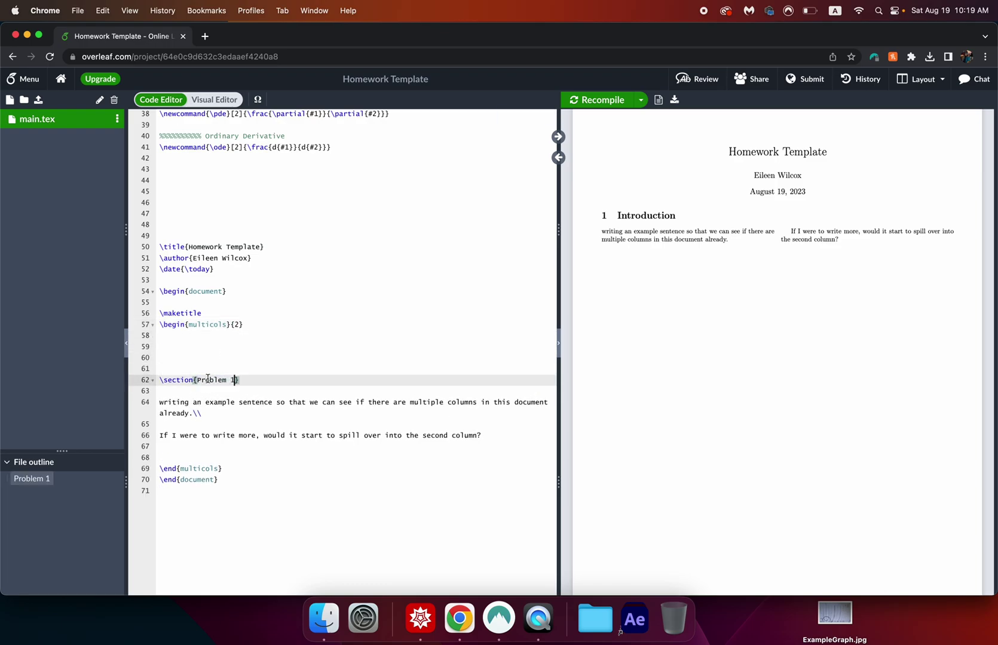
{"action": "left_click", "coordinate": [487, 435]}
{"action": "key", "text": "Return"}
{"action": "key", "text": "Return"}
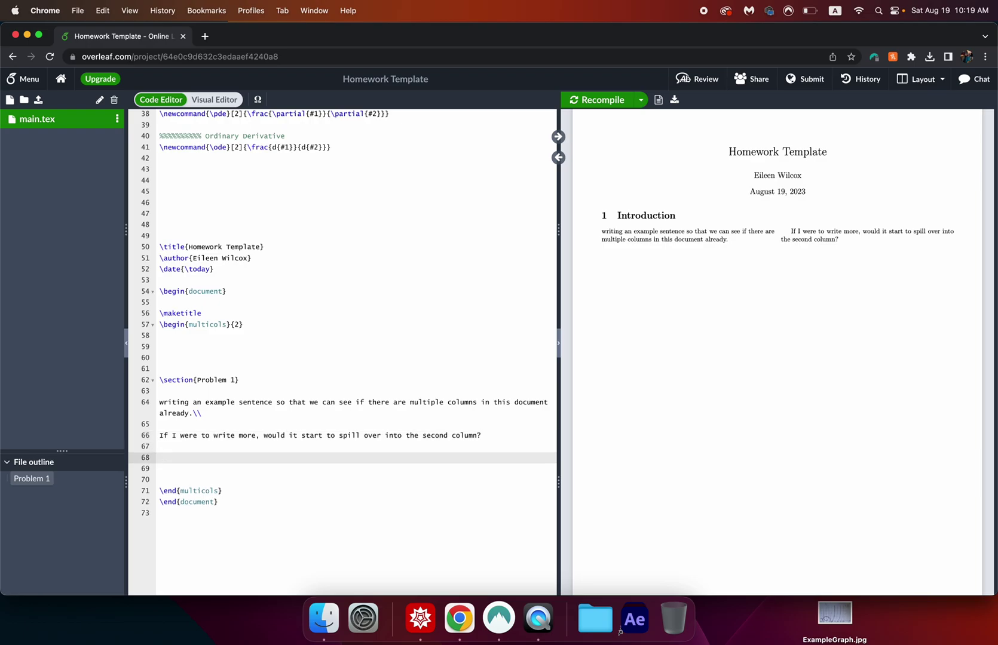
{"action": "type", "text": "\\"}
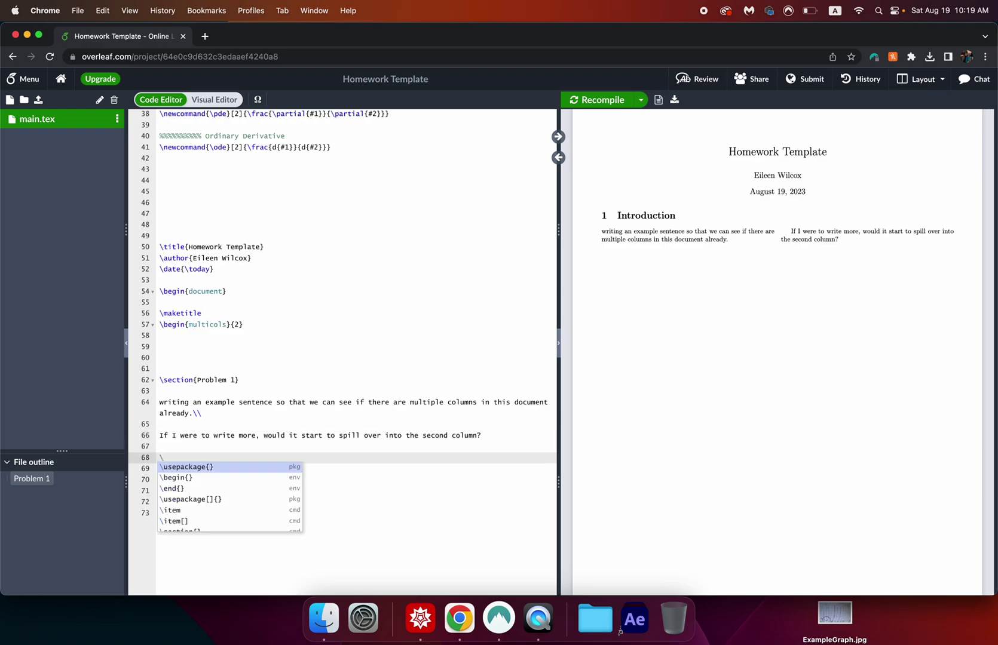
{"action": "type", "text": "be"}
{"action": "key", "text": "Escape"}
{"action": "key", "text": "Return"}
{"action": "key", "text": "Return"}
{"action": "type", "text": "\\ee"}
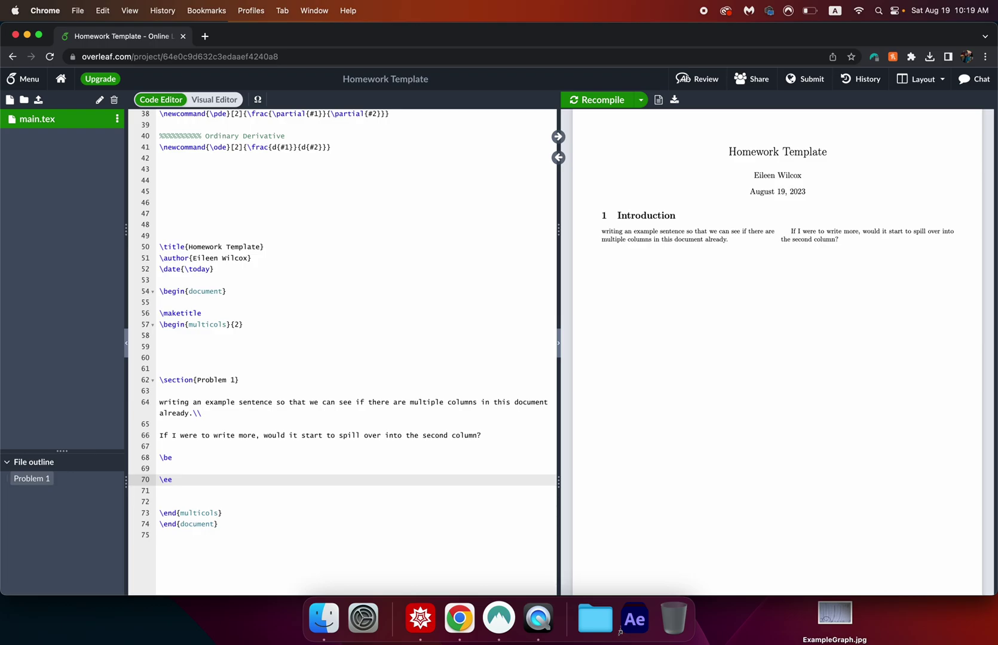
{"action": "key", "text": "Up"}
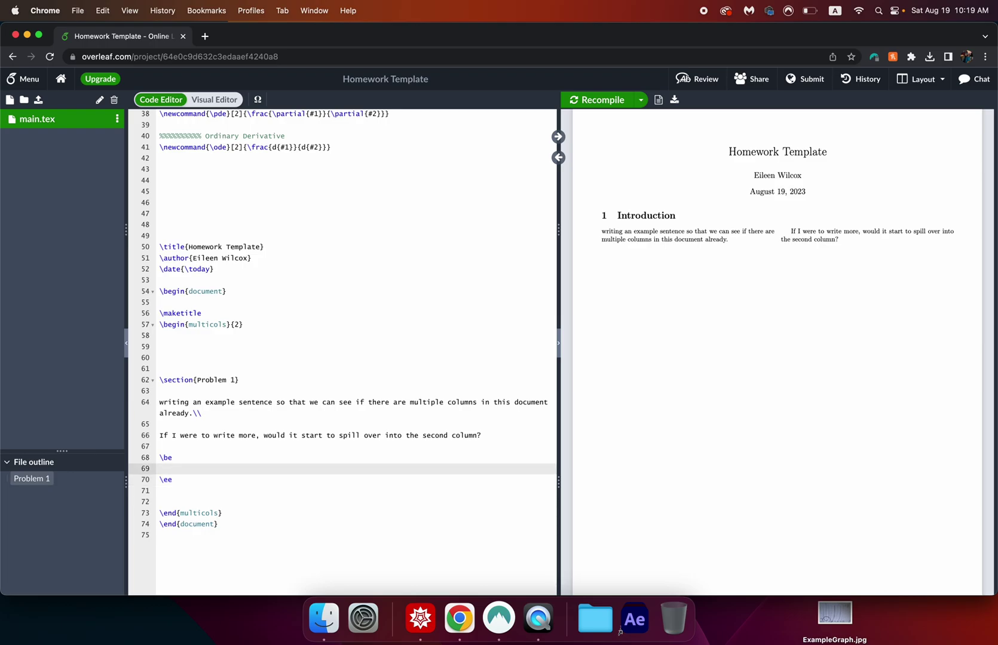
{"action": "type", "text": "\\frac{2}{3}= x"}
{"action": "key", "text": "super+s"}
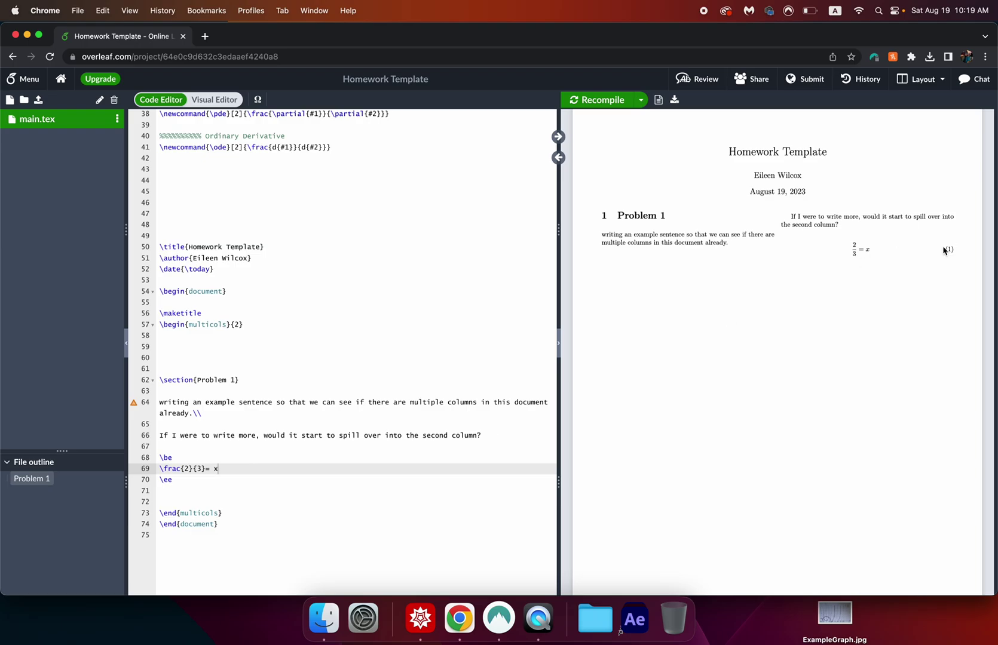
- Complete the first row as 2/3 = x, add the a = b row, and recompile
{"action": "left_click", "coordinate": [204, 470]}
{"action": "type", "text": "&=& x\\\\"}
{"action": "key", "text": "Return"}
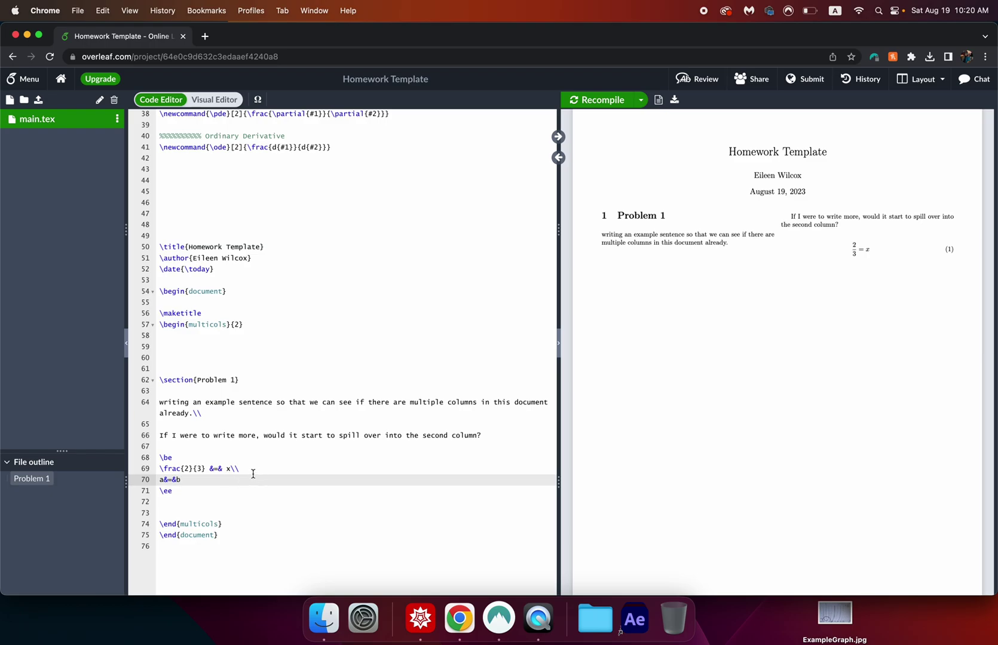
{"action": "key", "text": "super+s"}
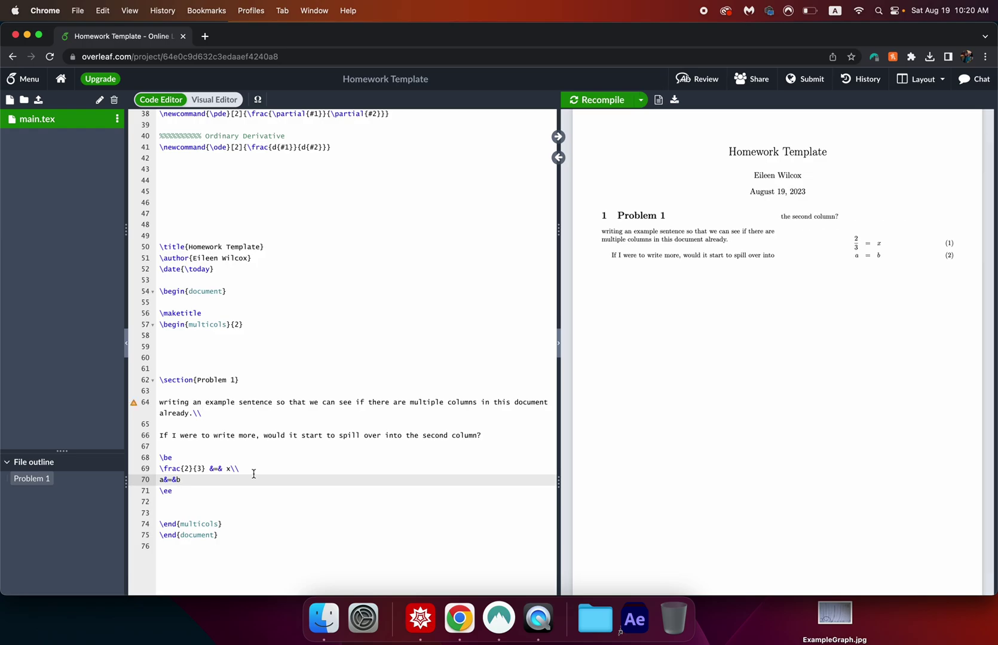
{"action": "type", "text": "onumber"}
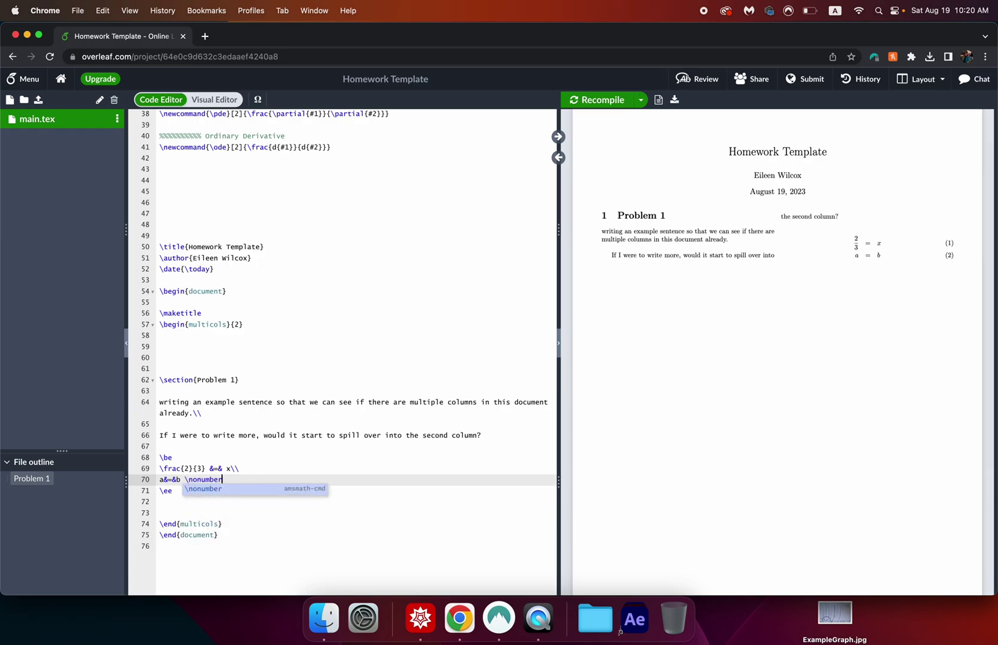
- Recompile with a = b unnumbered and add a \pde{v}{t} &=& row below it
{"action": "key", "text": "super+s"}
{"action": "type", "text": "\\"}
{"action": "key", "text": "Return"}
{"action": "type", "text": "\\pde"}
{"action": "key", "text": "Return"}
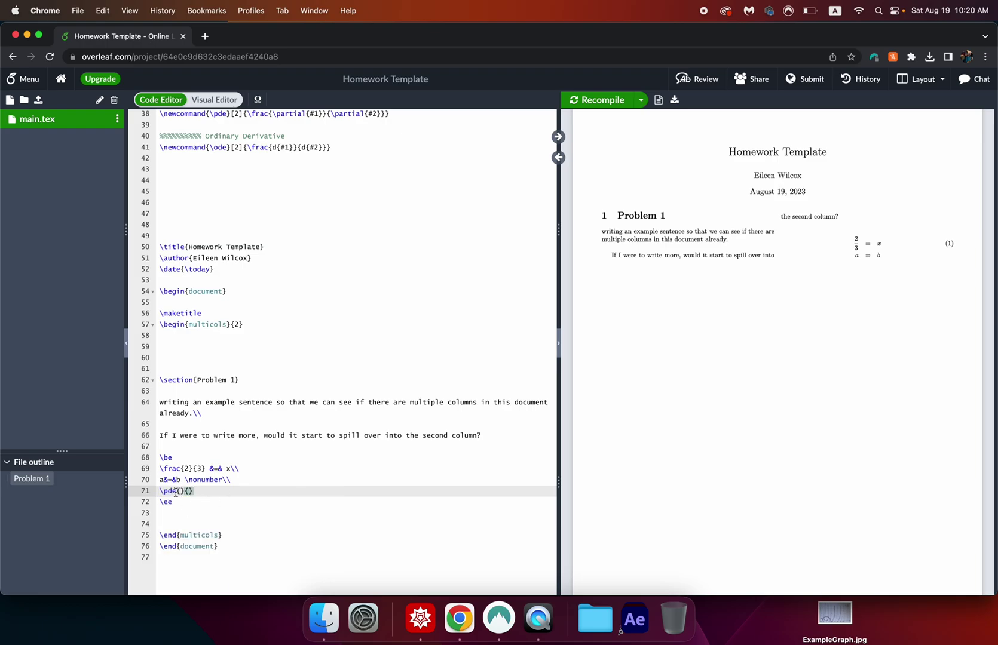
{"action": "type", "text": "v"}
{"action": "key", "text": "Tab"}
{"action": "type", "text": "t"}
{"action": "key", "text": "Tab"}
{"action": "type", "text": "&=&"}
{"action": "key", "text": "super+s"}
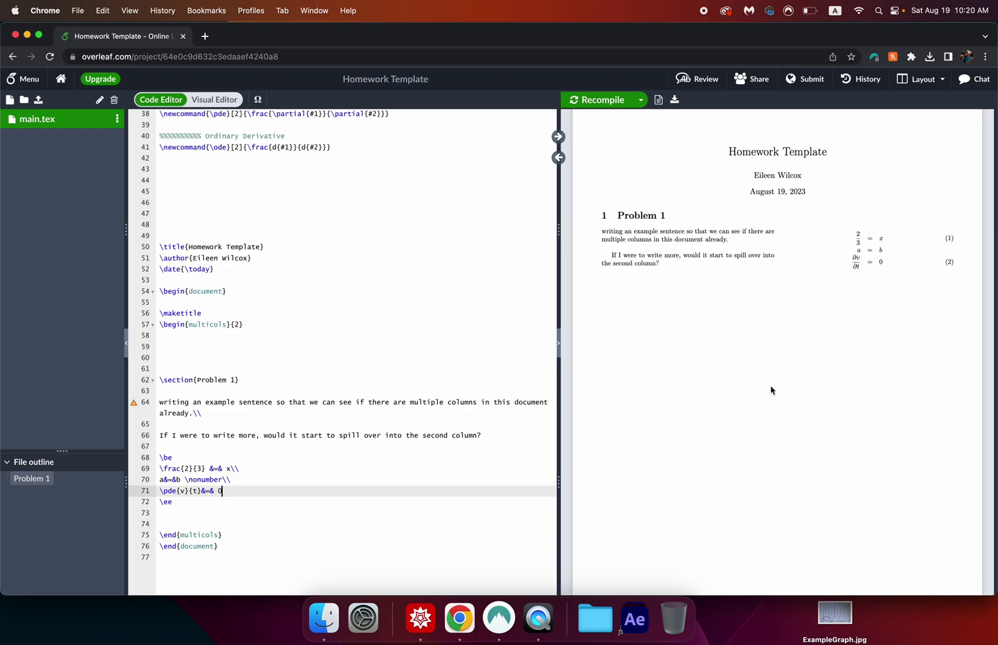
- Enlarge the PDF preview and make the partial derivative act on (67*x+t*54)
{"action": "left_click", "coordinate": [643, 133]}
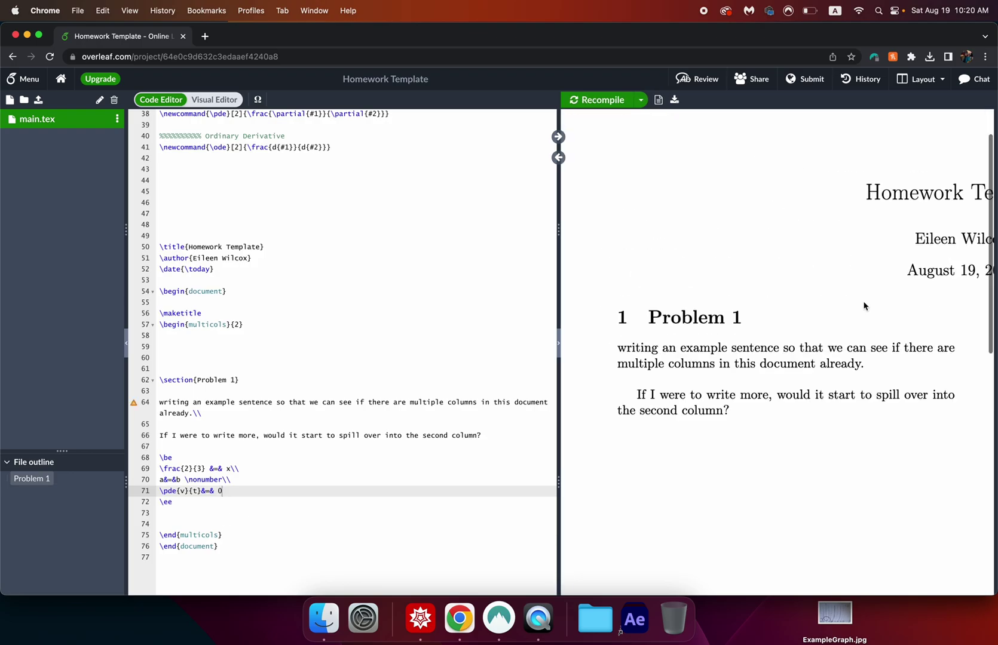
{"action": "scroll", "coordinate": [863, 306], "scroll_direction": "right", "scroll_amount": 5}
{"action": "scroll", "coordinate": [863, 306], "scroll_direction": "down", "scroll_amount": 3}
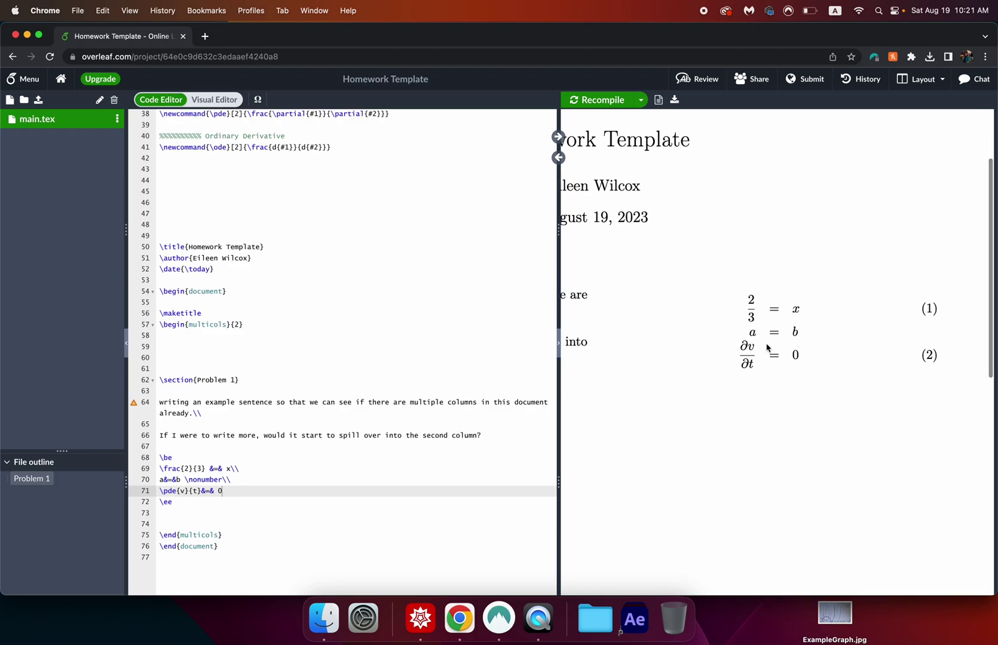
{"action": "left_click", "coordinate": [184, 491]}
{"action": "key", "text": "BackSpace"}
{"action": "left_click", "coordinate": [202, 490]}
{"action": "type", "text": "("}
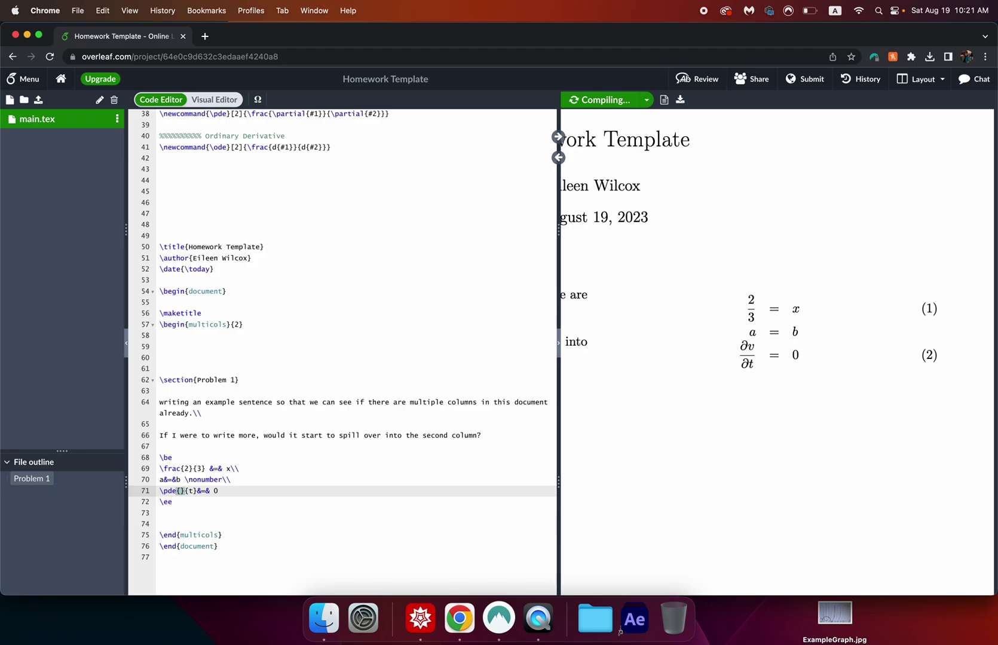
{"action": "type", "text": "67*x+t*"}
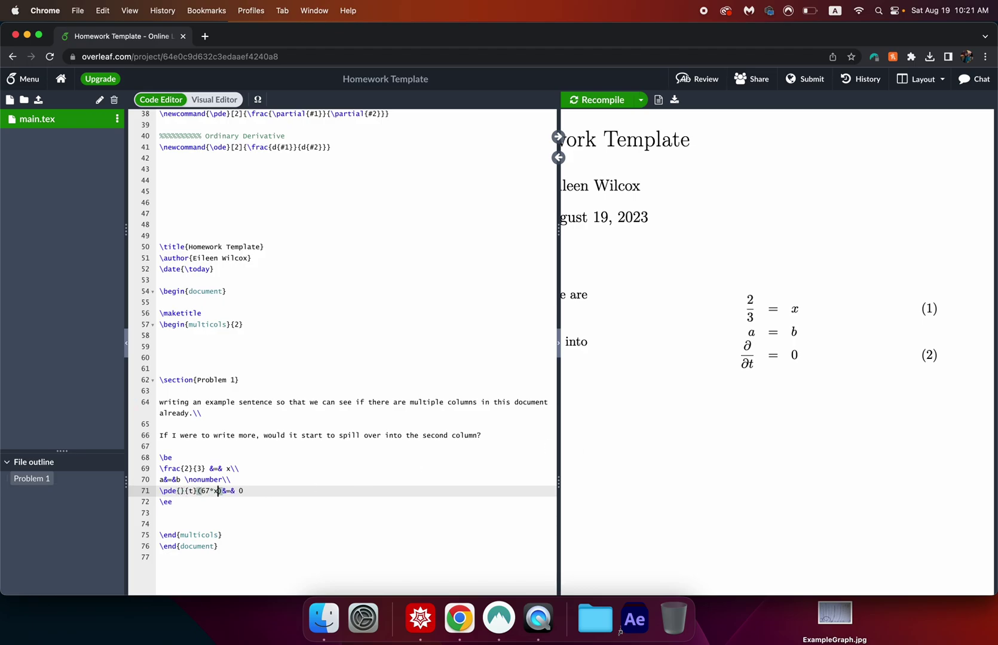
{"action": "type", "text": "54"}
{"action": "left_click", "coordinate": [263, 492]}
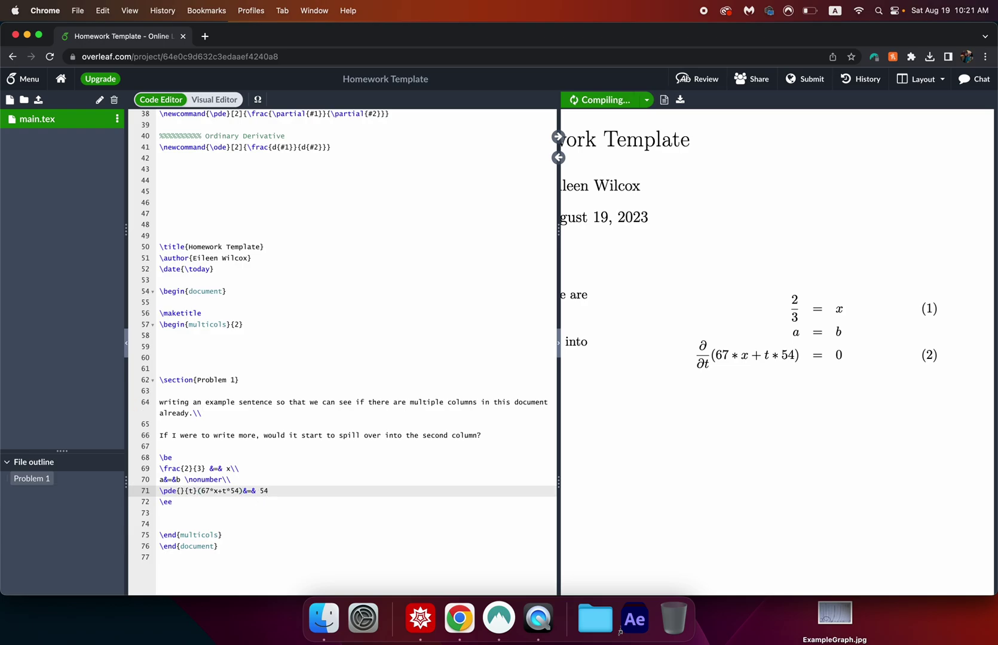
- Replace the partial-derivative row with \ode{y}{t} &=& b\\ and start a new row
{"action": "left_click_drag", "start_coordinate": [268, 492], "coordinate": [150, 497]}
{"action": "key", "text": "BackSpace"}
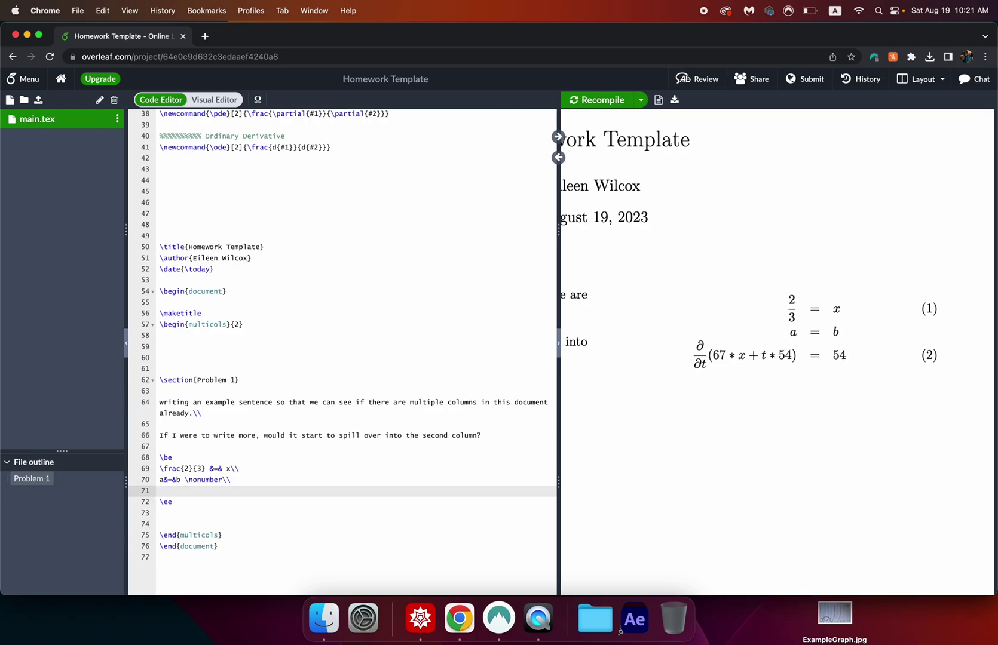
{"action": "type", "text": "\\ode"}
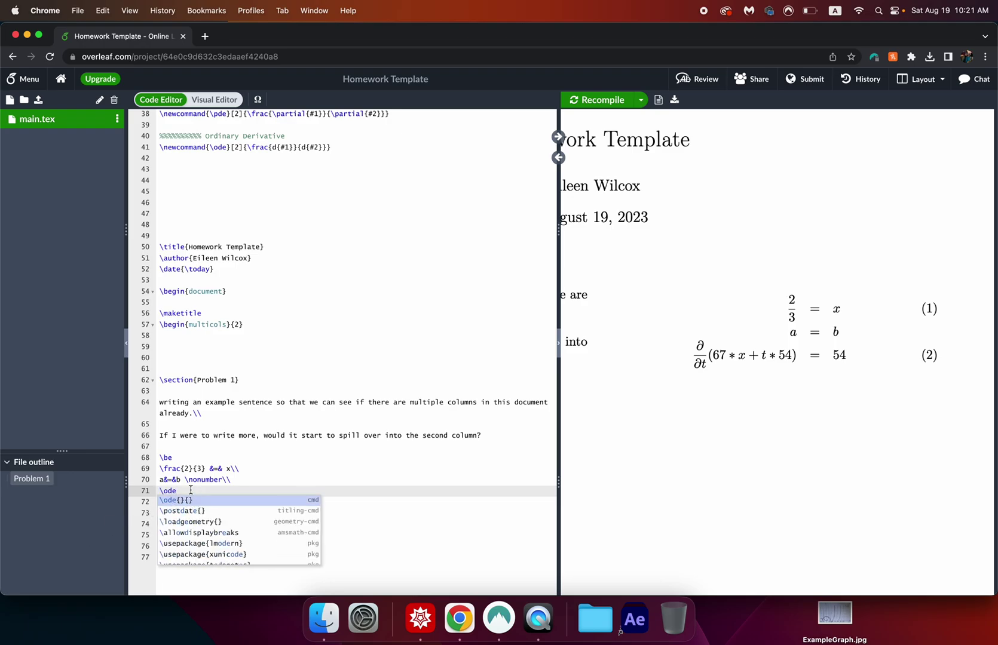
{"action": "key", "text": "Return"}
{"action": "type", "text": "d"}
{"action": "key", "text": "Tab"}
{"action": "type", "text": "t"}
{"action": "key", "text": "Tab"}
{"action": "type", "text": "&=& b"}
{"action": "key", "text": "Left"}
{"action": "key", "text": "Left"}
{"action": "key", "text": "Left"}
{"action": "key", "text": "Left"}
{"action": "key", "text": "Left"}
{"action": "key", "text": "Left"}
{"action": "key", "text": "Left"}
{"action": "key", "text": "Left"}
{"action": "key", "text": "Left"}
{"action": "key", "text": "BackSpace"}
{"action": "type", "text": "y"}
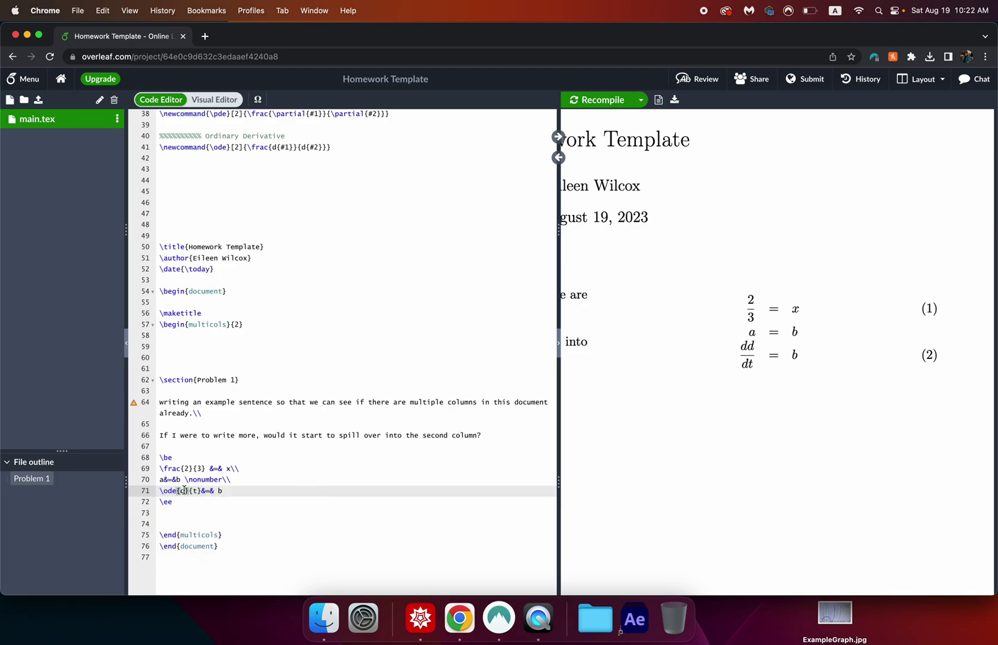
{"action": "key", "text": "End"}
{"action": "type", "text": "\\\\"}
{"action": "key", "text": "Return"}
- Add the row \scr ~~~ \scrs &=& \text{something interesting}, recompiling to check the letter spacing
{"action": "type", "text": "\\s"}
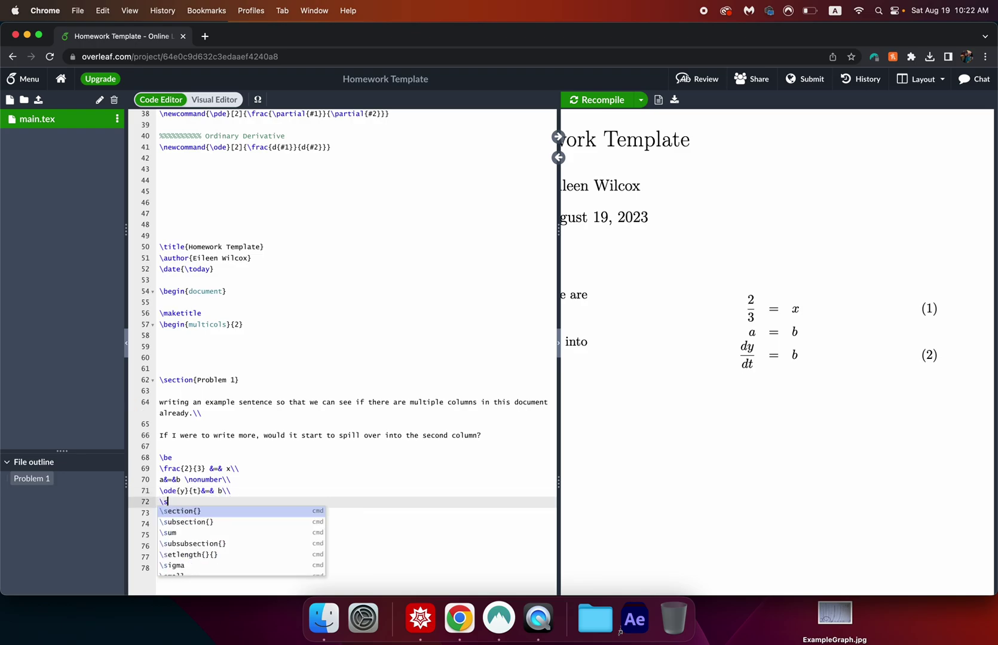
{"action": "type", "text": "cr \\scrs &=&"}
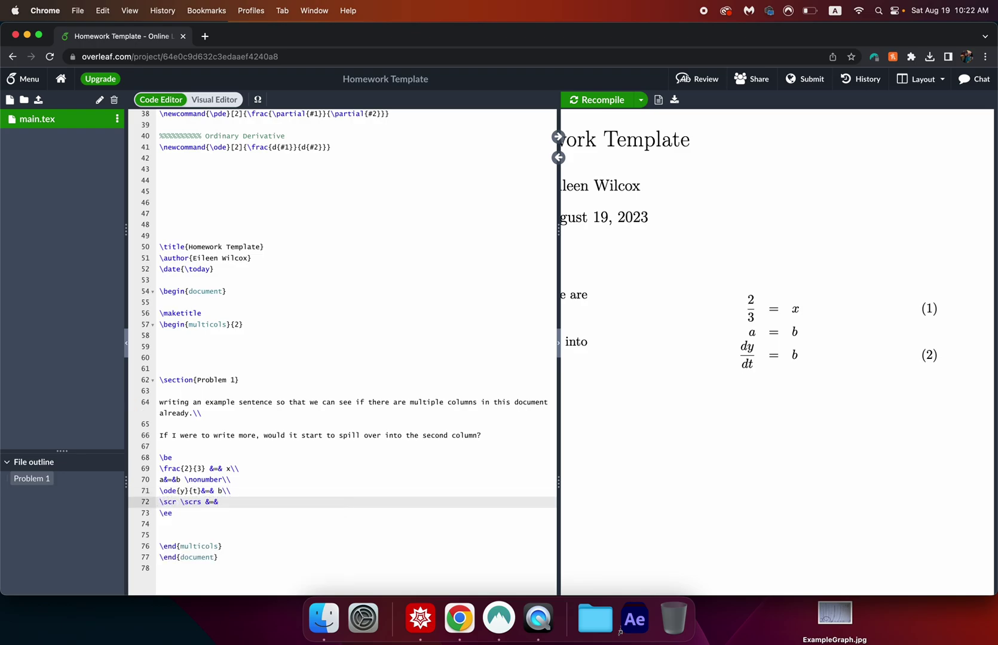
{"action": "type", "text": " \\text"}
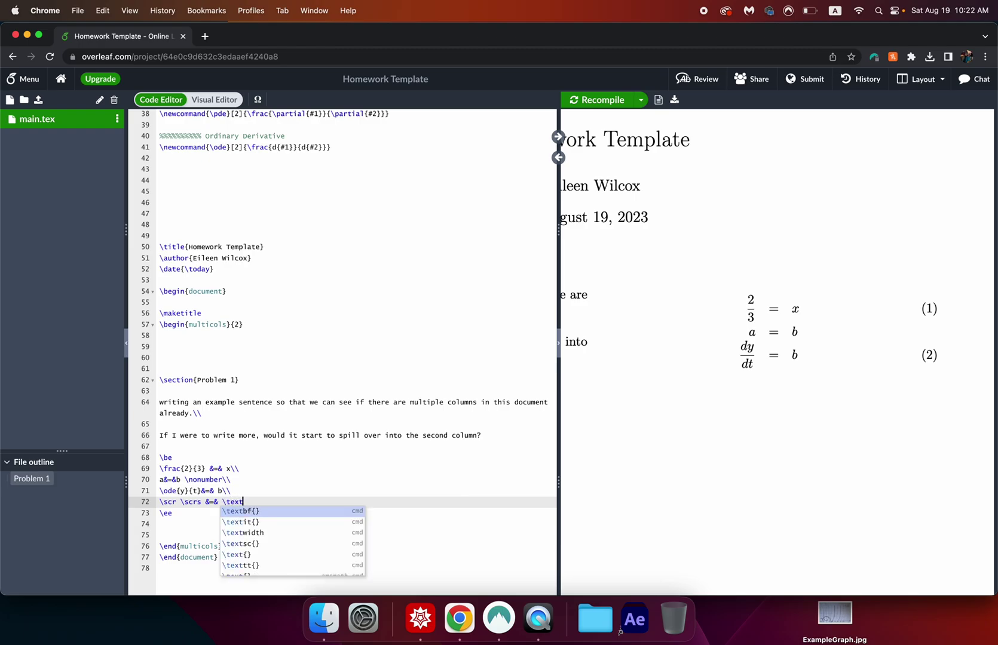
{"action": "type", "text": "{something interesting"}
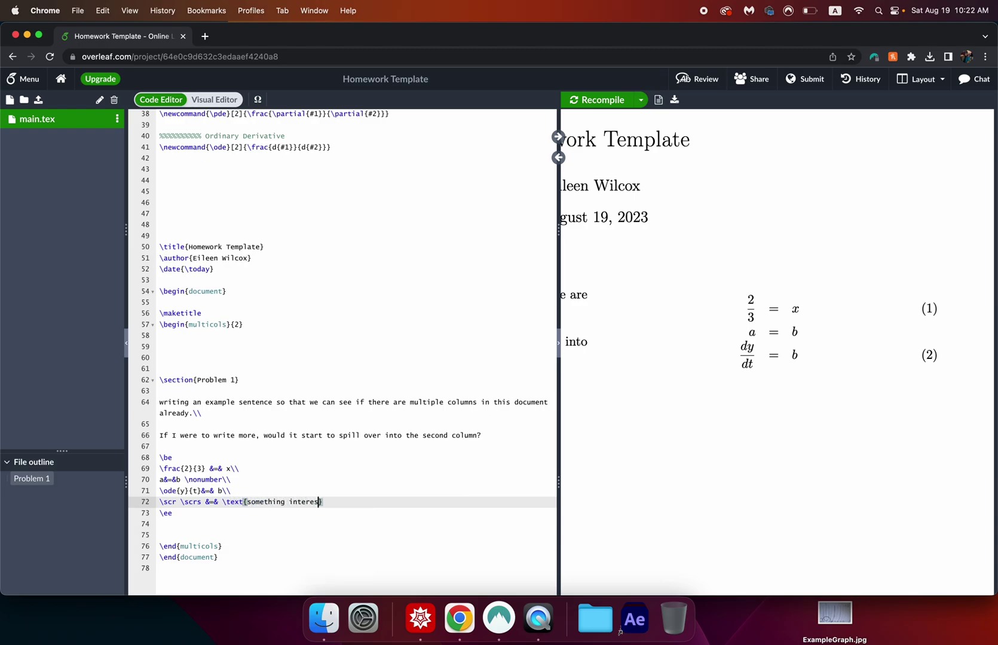
{"action": "key", "text": "super+Return"}
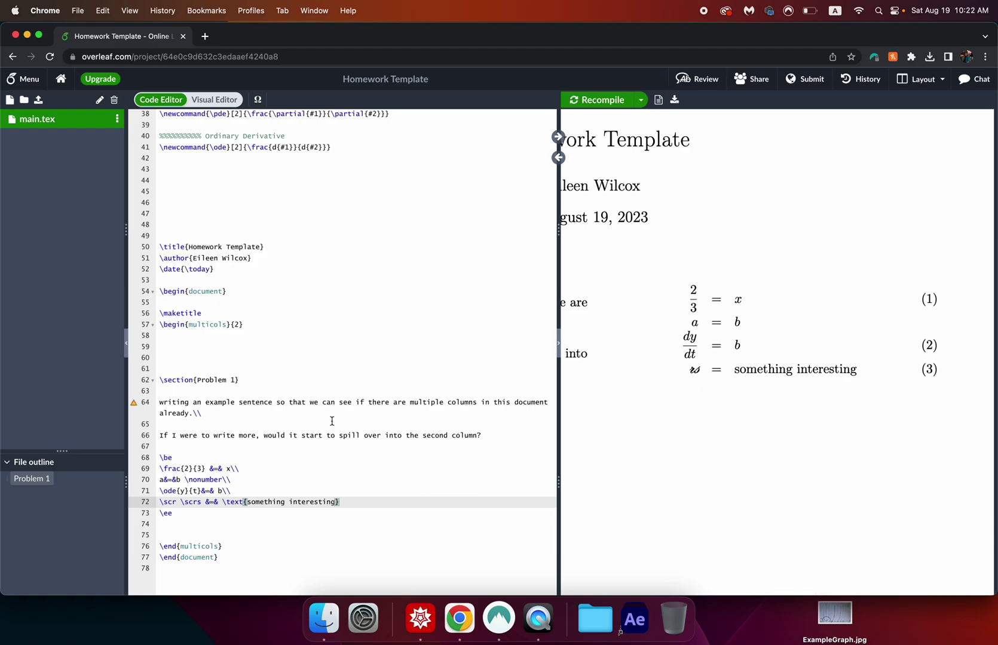
{"action": "left_click", "coordinate": [177, 502]}
{"action": "type", "text": "~"}
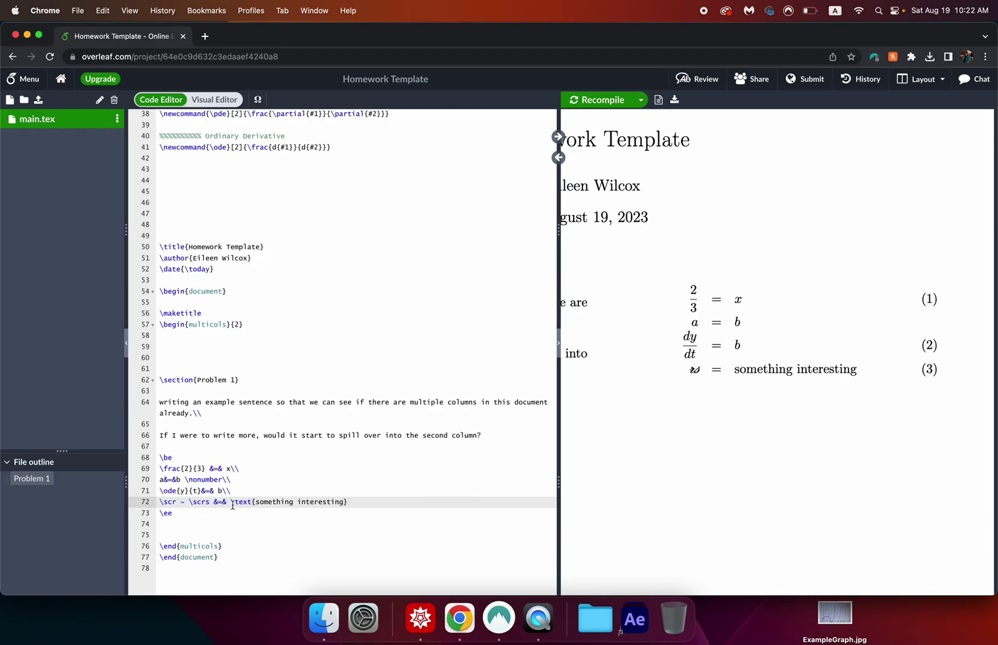
{"action": "key", "text": "super+Return"}
{"action": "type", "text": "~~"}
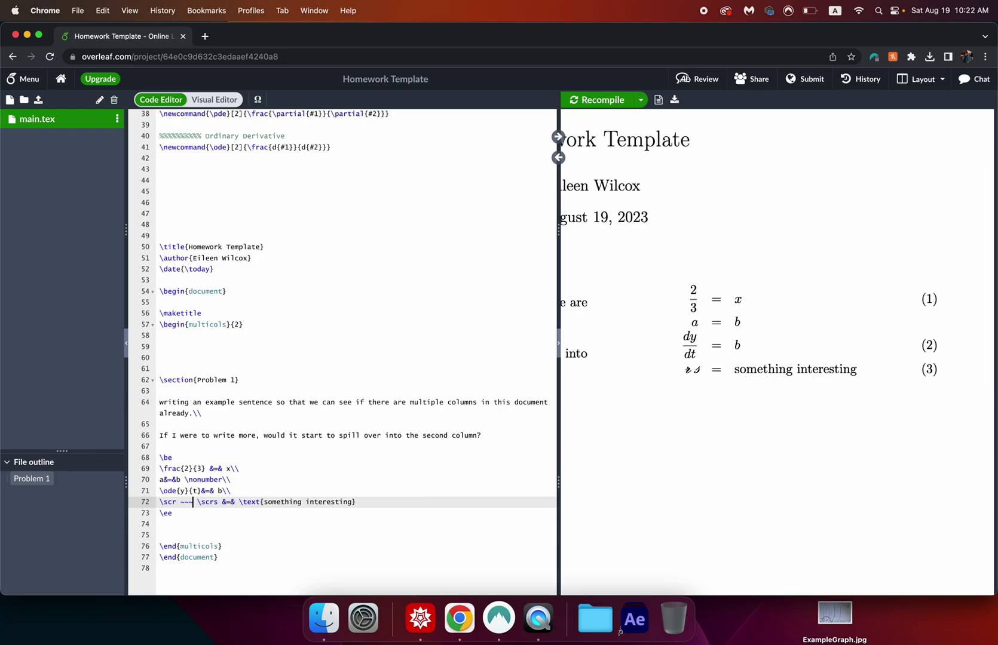
{"action": "key", "text": "super+Return"}
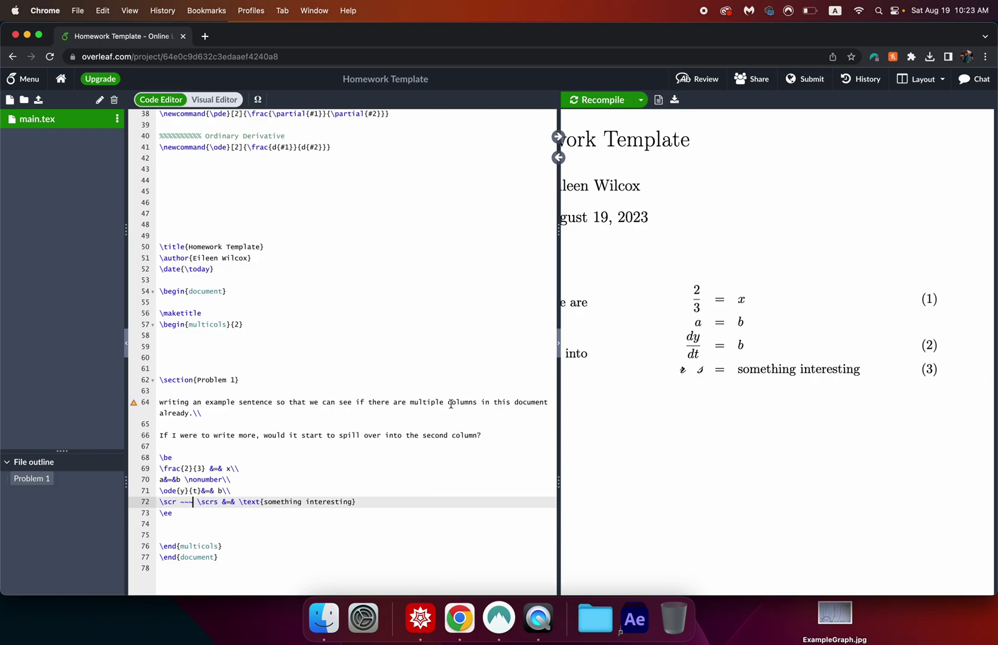
- Add the row \lag_{maxwell} &=& \textbf{Something Else!} as equation (4) and recompile
{"action": "key", "text": "super+Right"}
{"action": "type", "text": "\\\\"}
{"action": "key", "text": "Return"}
{"action": "type", "text": "\\lag"}
{"action": "type", "text": "_{maxwell}"}
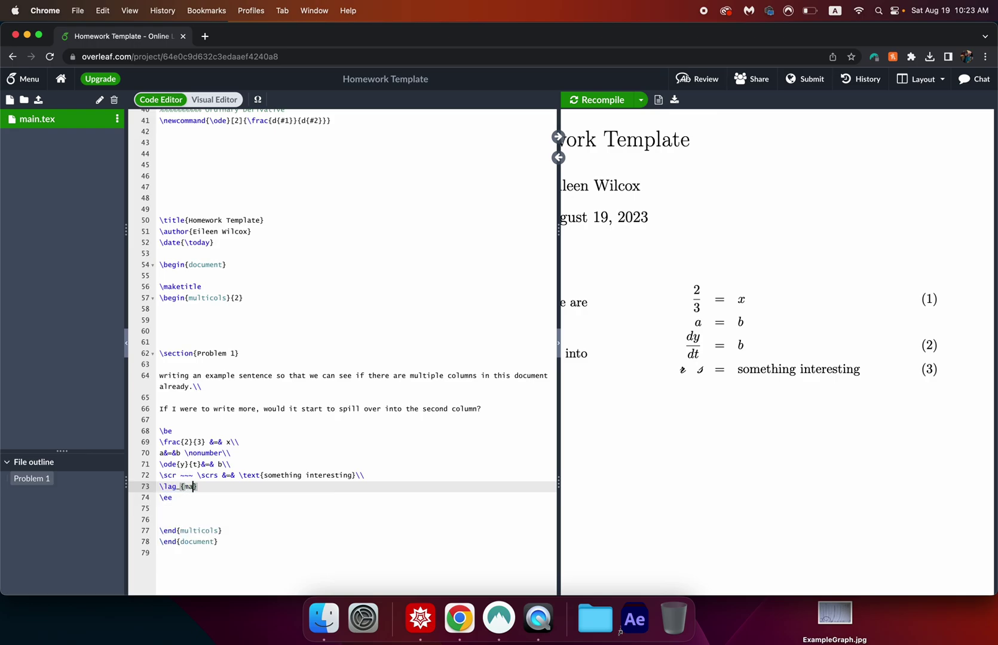
{"action": "type", "text": "&=& \\textbf{Something E"}
{"action": "type", "text": "lse!"}
{"action": "key", "text": "super+s"}
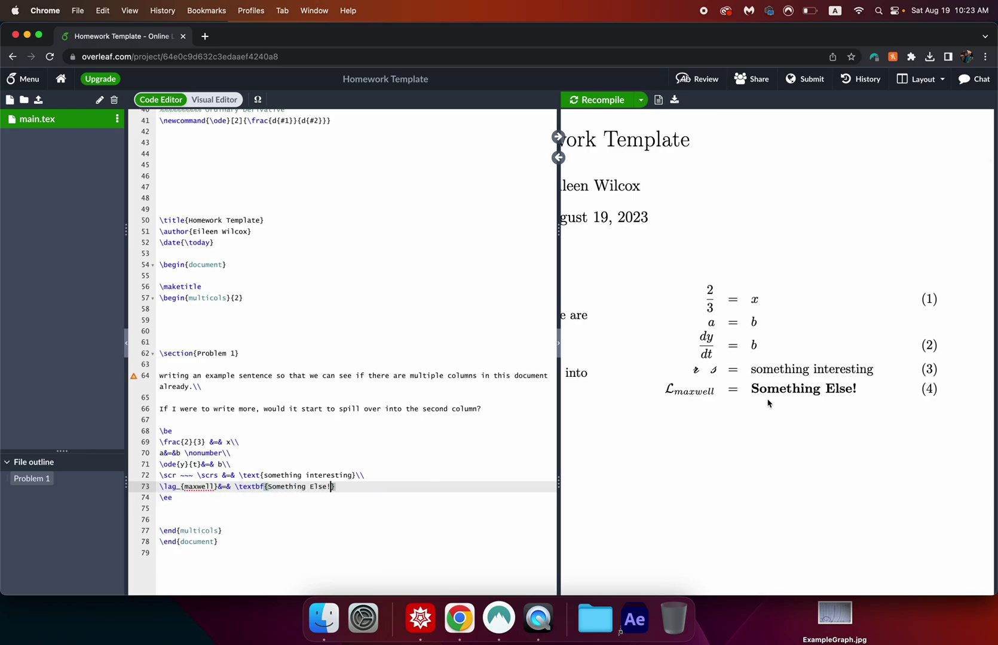
{"action": "scroll", "coordinate": [769, 404], "scroll_direction": "down", "scroll_amount": 1}
{"action": "scroll", "coordinate": [183, 477], "scroll_direction": "down", "scroll_amount": 1}
{"action": "left_click", "coordinate": [183, 477]}
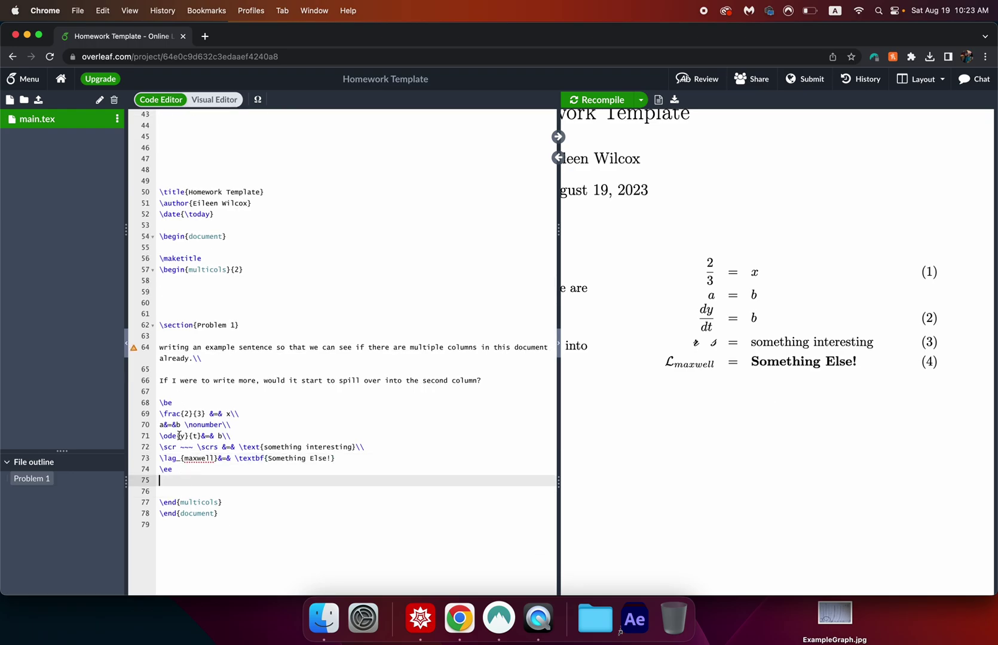
{"action": "key", "text": "Return"}
{"action": "key", "text": "Return"}
- Write the inline equation $\pde{v}{t}=0$ followed by 'an inline version.' and recompile
{"action": "type", "text": "$"}
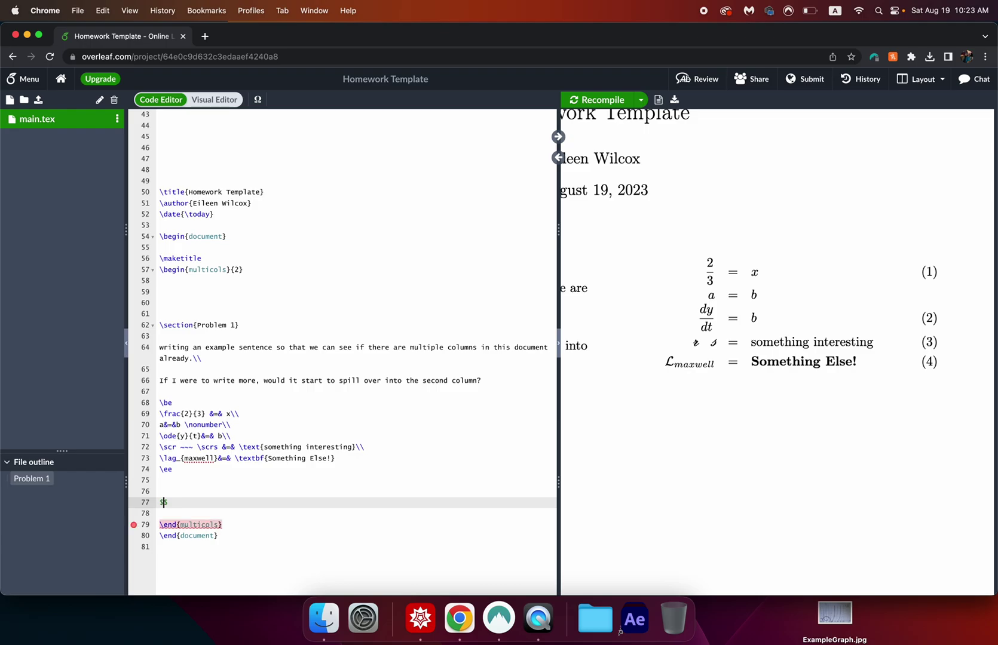
{"action": "type", "text": "\\pde"}
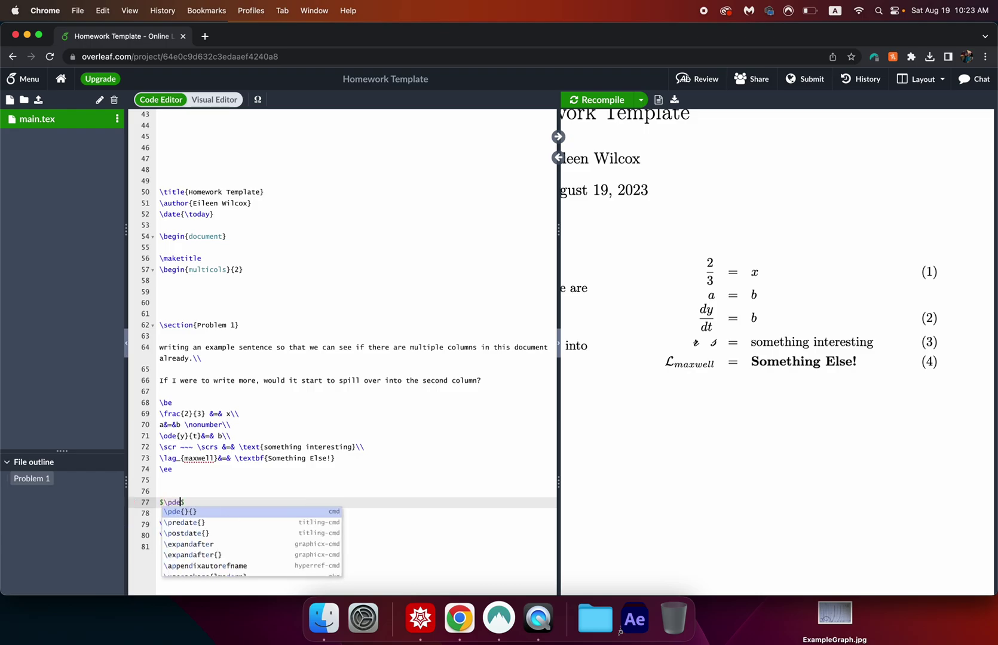
{"action": "key", "text": "Return"}
{"action": "type", "text": "v}{}"}
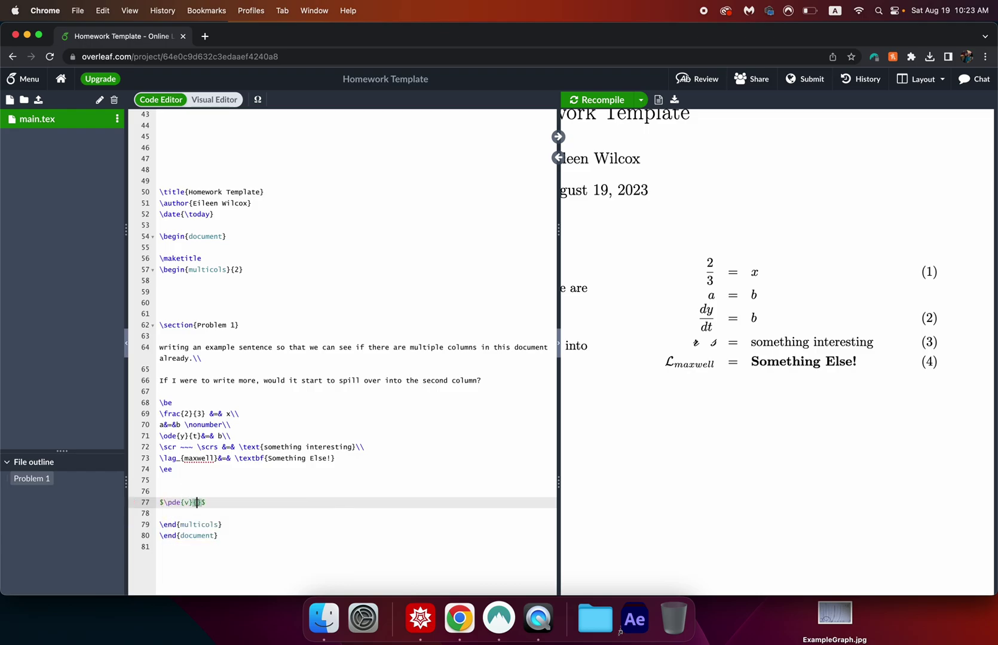
{"action": "key", "text": "Tab"}
{"action": "type", "text": "t"}
{"action": "key", "text": "Tab"}
{"action": "type", "text": "=0"}
{"action": "key", "text": "super+s"}
{"action": "scroll", "coordinate": [247, 541], "scroll_direction": "down", "scroll_amount": 2}
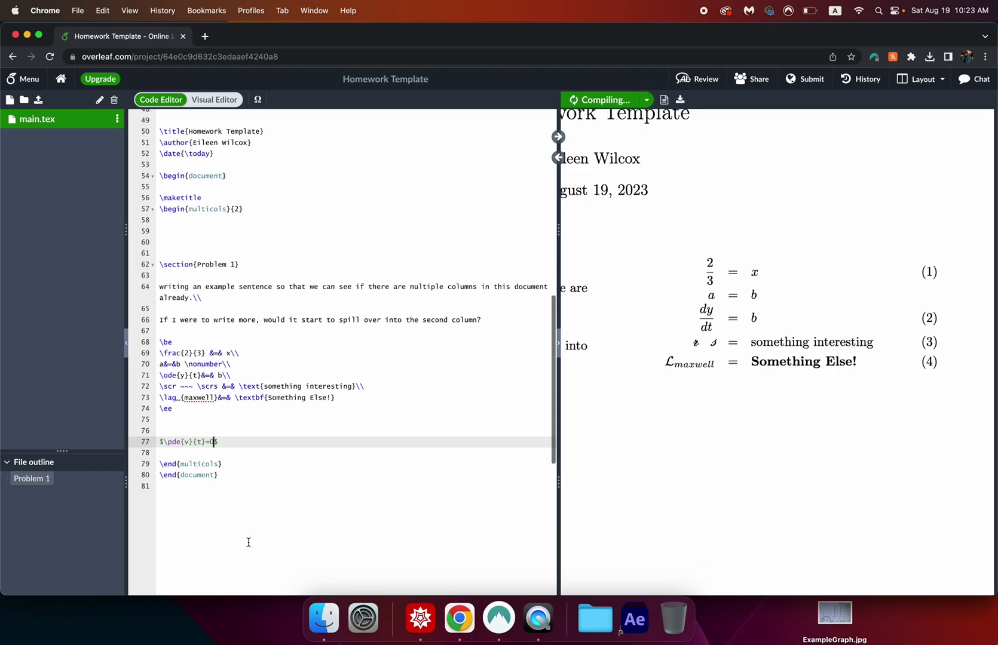
{"action": "left_click", "coordinate": [227, 444]}
{"action": "type", "text": "an inline v"}
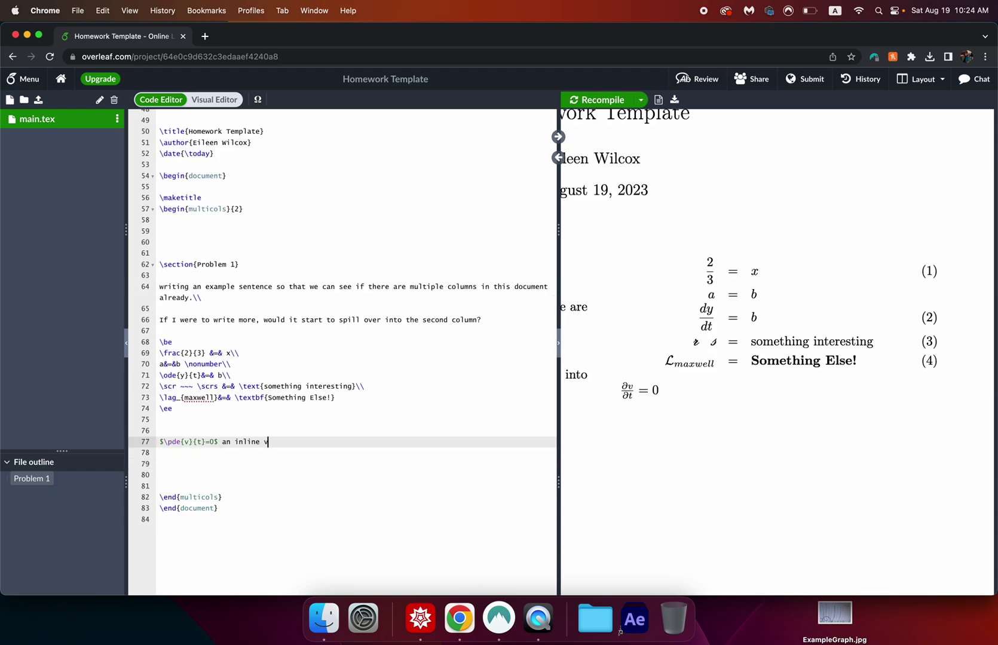
{"action": "type", "text": "ersion."}
{"action": "key", "text": "super+s"}
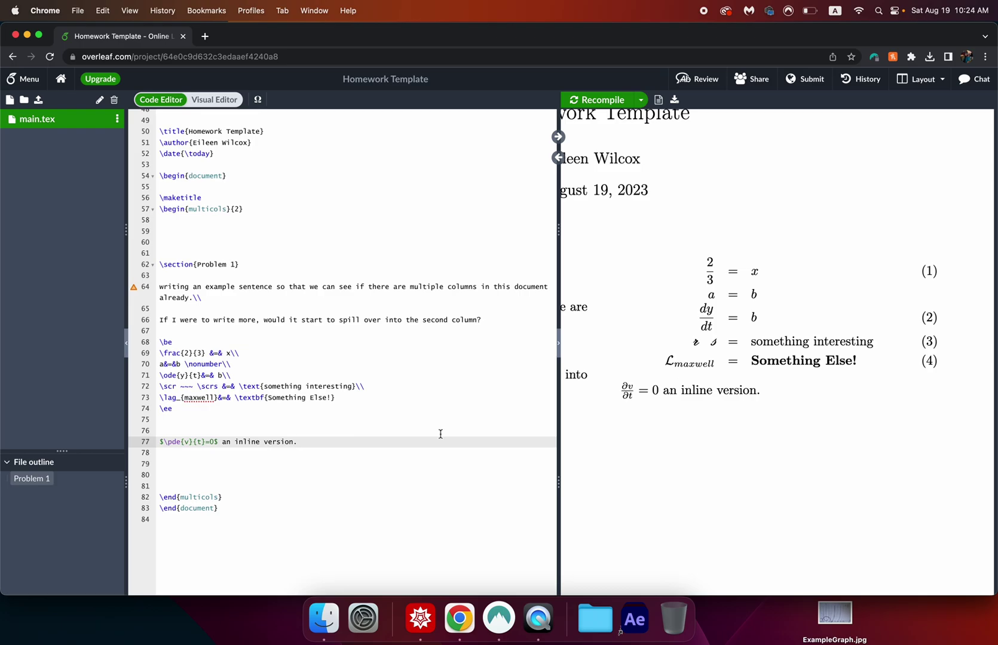
- Add an empty \be…\ee block, discard the trial \pde text, and delete the inline sentence
{"action": "scroll", "coordinate": [441, 433], "scroll_direction": "down", "scroll_amount": 1}
{"action": "left_click", "coordinate": [227, 423]}
{"action": "type", "text": "\be"}
{"action": "key", "text": "Return"}
{"action": "key", "text": "Return"}
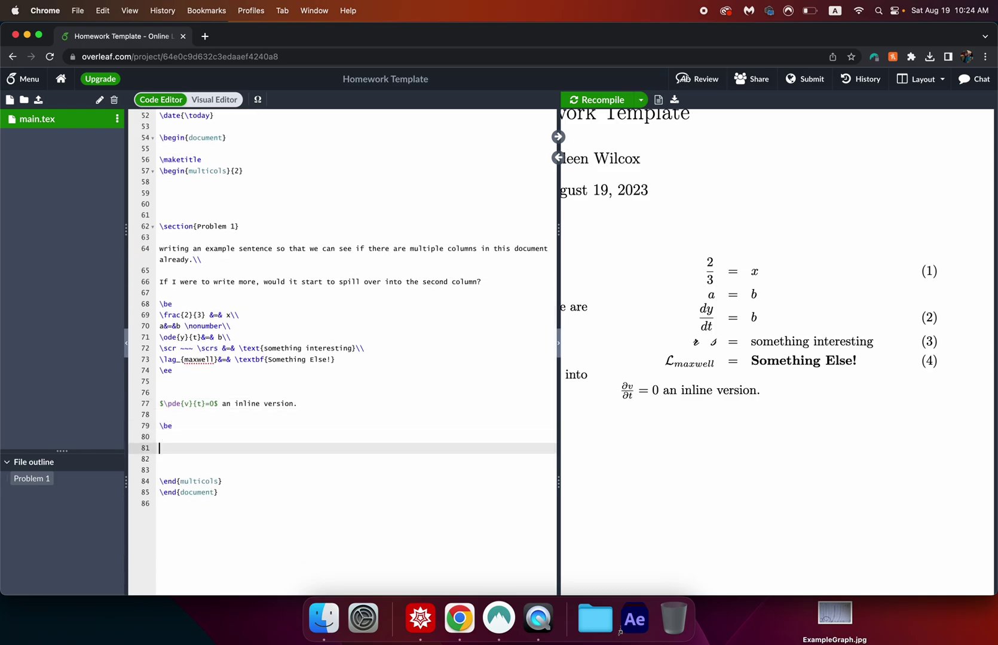
{"action": "type", "text": "\\ee"}
{"action": "key", "text": "Up"}
{"action": "type", "text": "\\"}
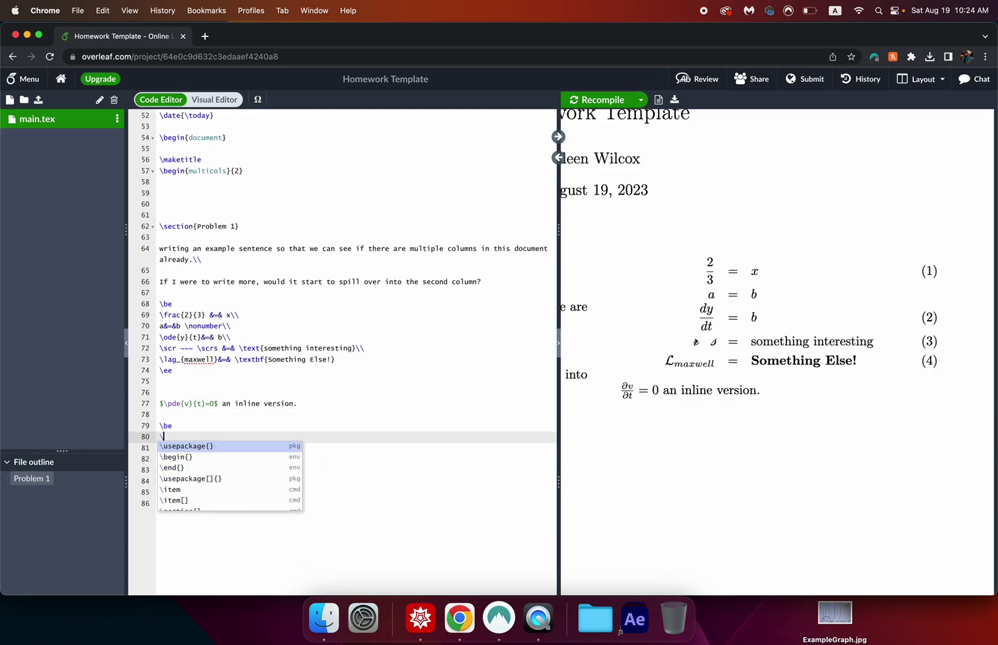
{"action": "type", "text": "pde"}
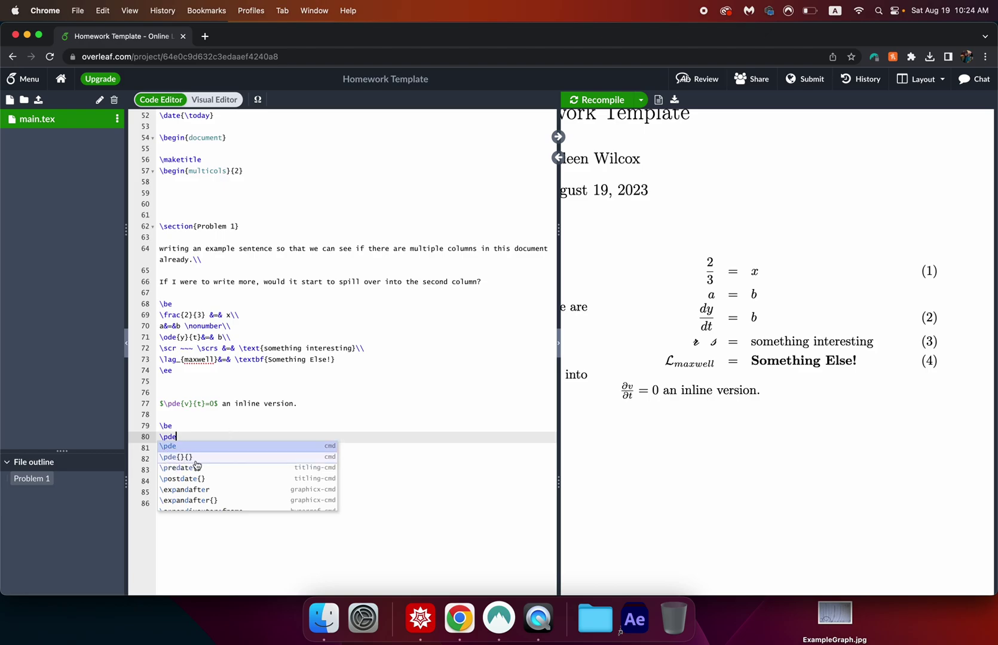
{"action": "key", "text": "Escape"}
{"action": "type", "text": "{}{"}
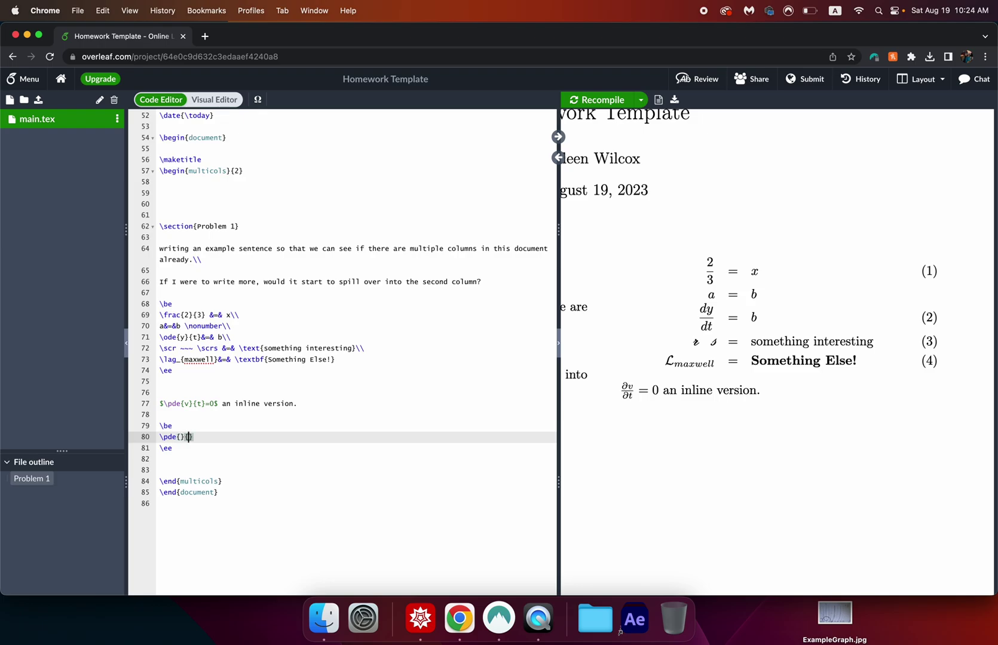
{"action": "key", "text": "super+shift+Left"}
{"action": "key", "text": "BackSpace"}
{"action": "left_click_drag", "start_coordinate": [299, 404], "coordinate": [149, 404]}
{"action": "key", "text": "BackSpace"}
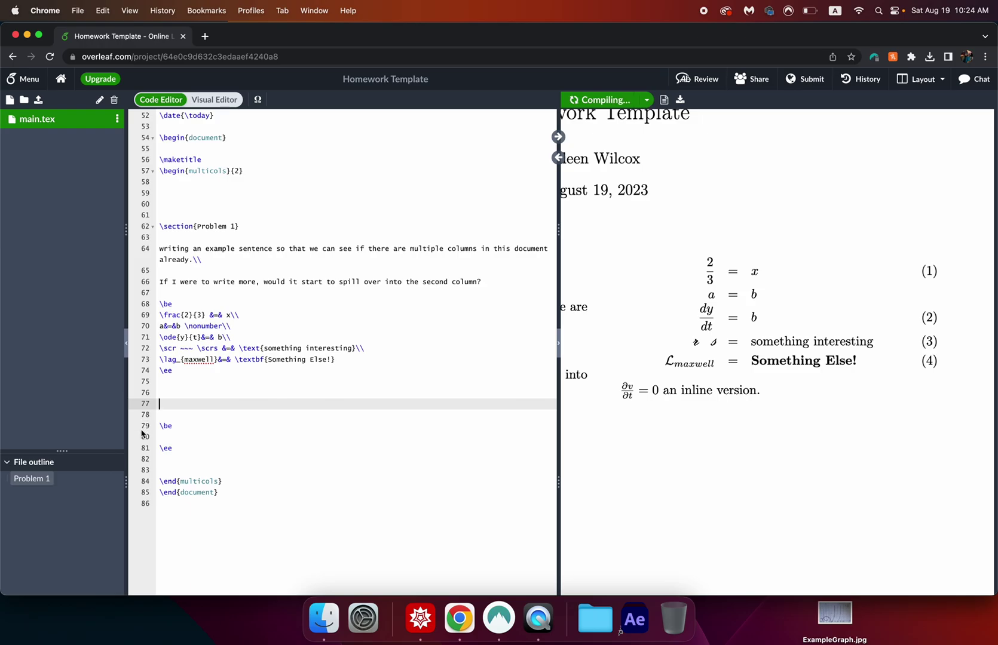
- Insert a two-argument \pde{}{} into the empty equation block and preview it
{"action": "left_click", "coordinate": [169, 437]}
{"action": "type", "text": "\\"}
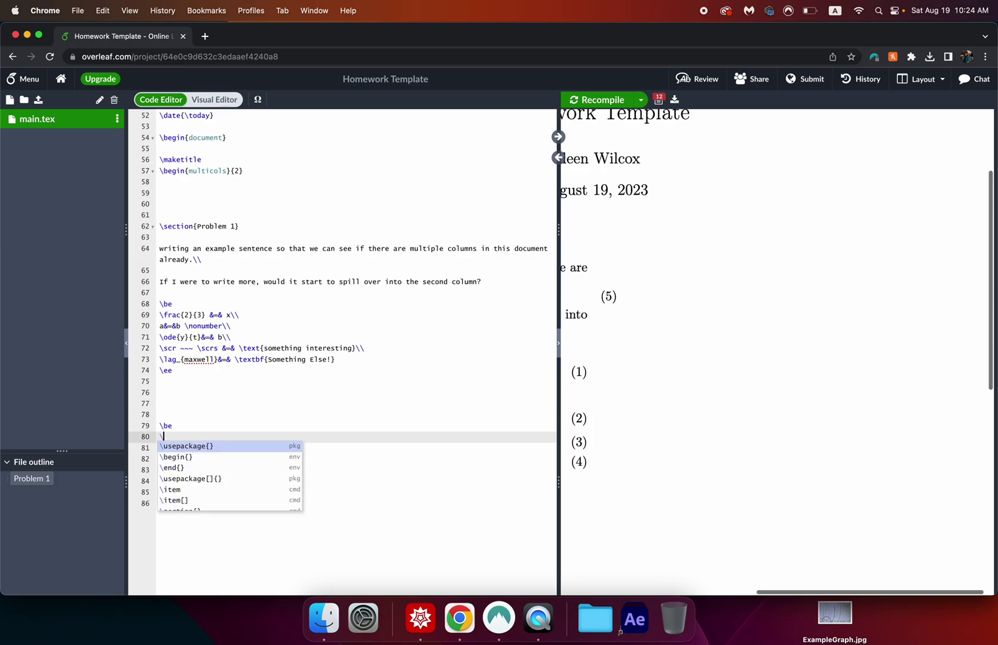
{"action": "type", "text": "pde"}
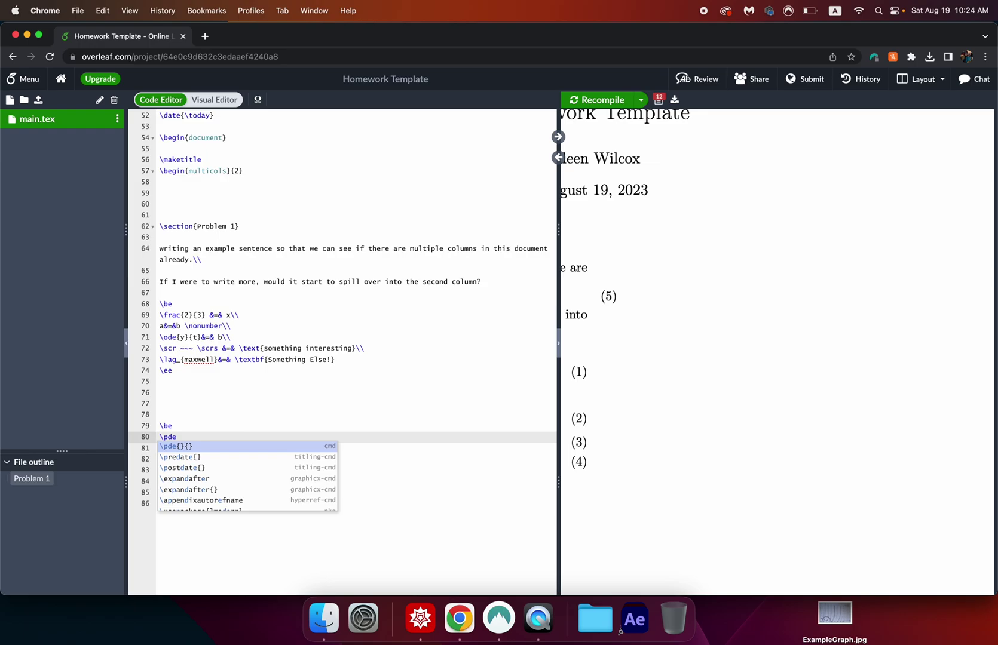
{"action": "left_click", "coordinate": [177, 447]}
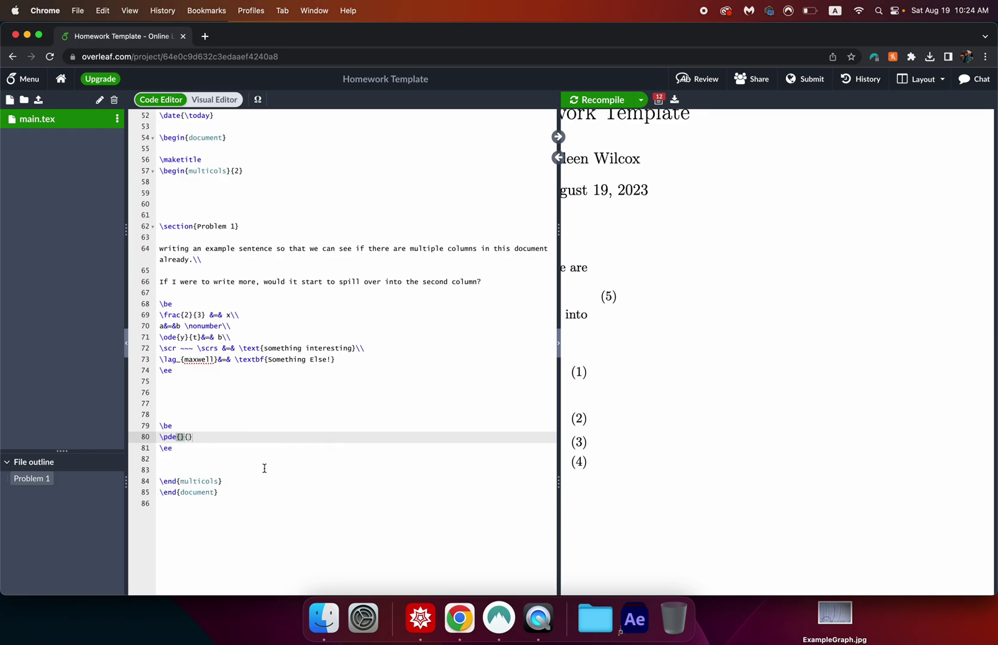
{"action": "scroll", "coordinate": [562, 442], "scroll_direction": "left", "scroll_amount": 10}
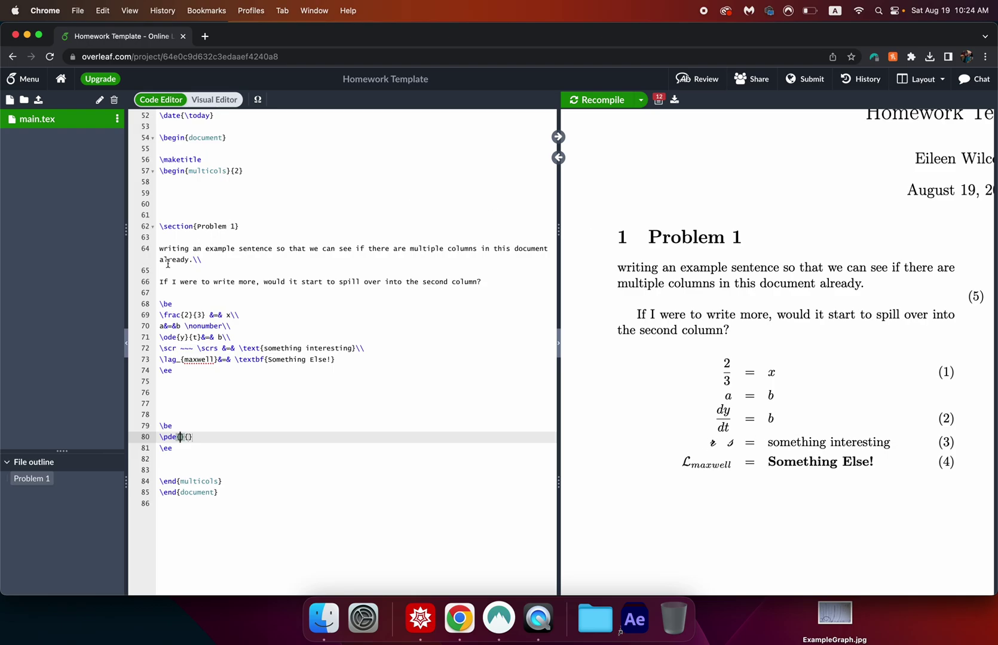
- Delete the whole trial equation block and pick ExampleGraph.jpg on the desktop
{"action": "left_click", "coordinate": [197, 439]}
{"action": "left_click_drag", "start_coordinate": [192, 450], "coordinate": [149, 420]}
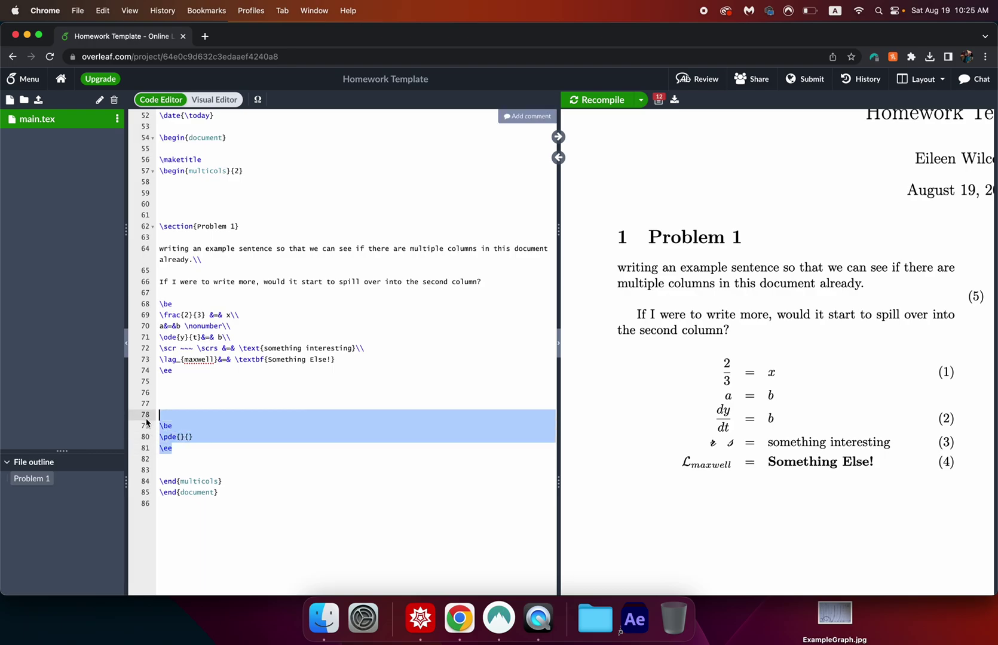
{"action": "key", "text": "BackSpace"}
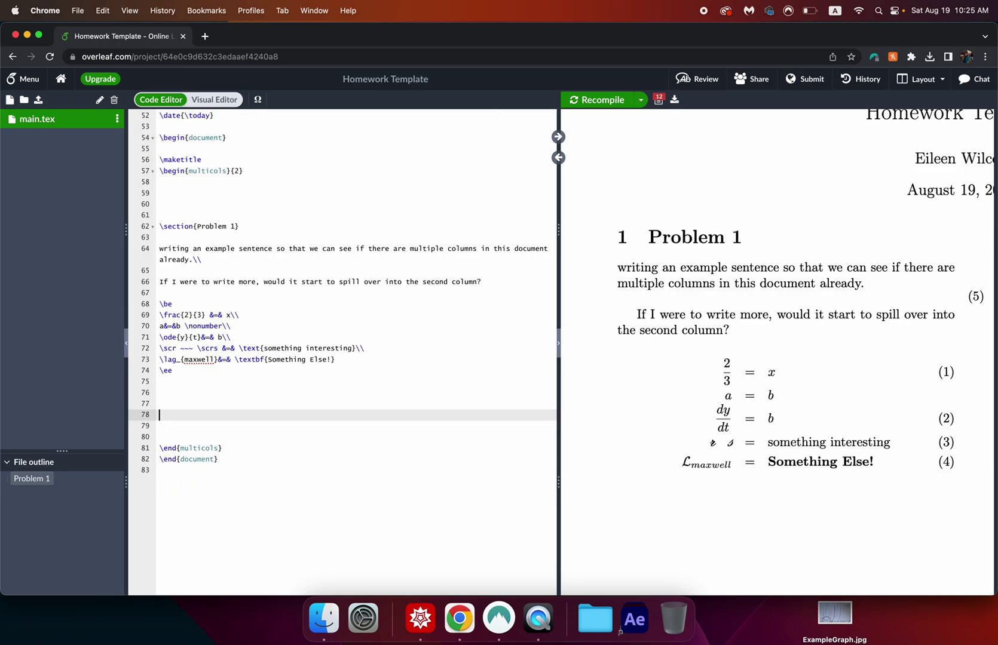
{"action": "left_click", "coordinate": [834, 616]}
- Upload ExampleGraph.jpg and include it after the equations with \includegraphics[scale=.5]
{"action": "left_click_drag", "start_coordinate": [834, 618], "coordinate": [89, 286]}
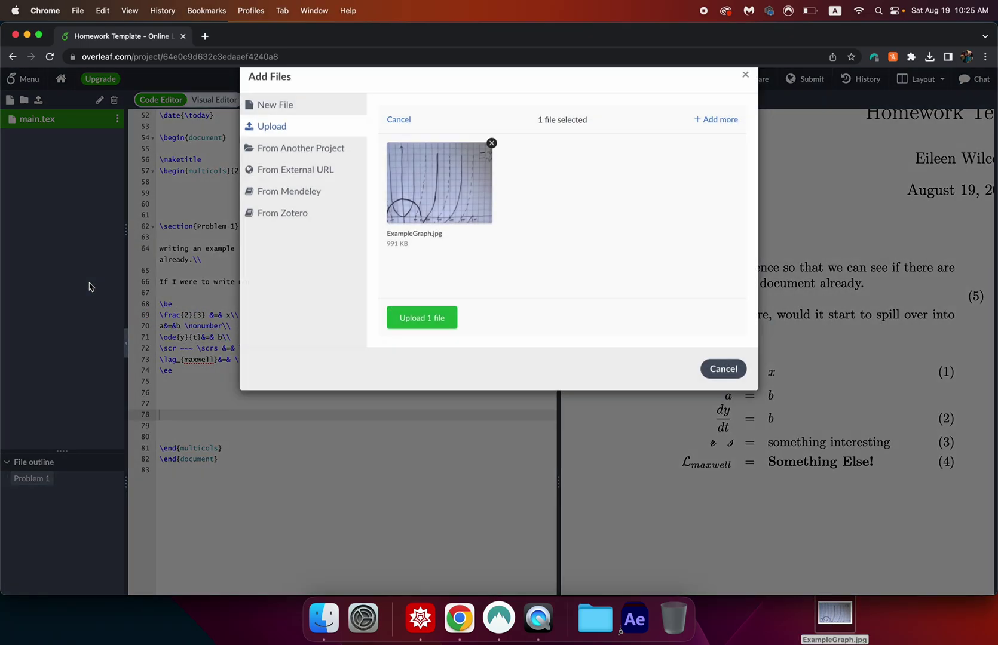
{"action": "left_click", "coordinate": [421, 345]}
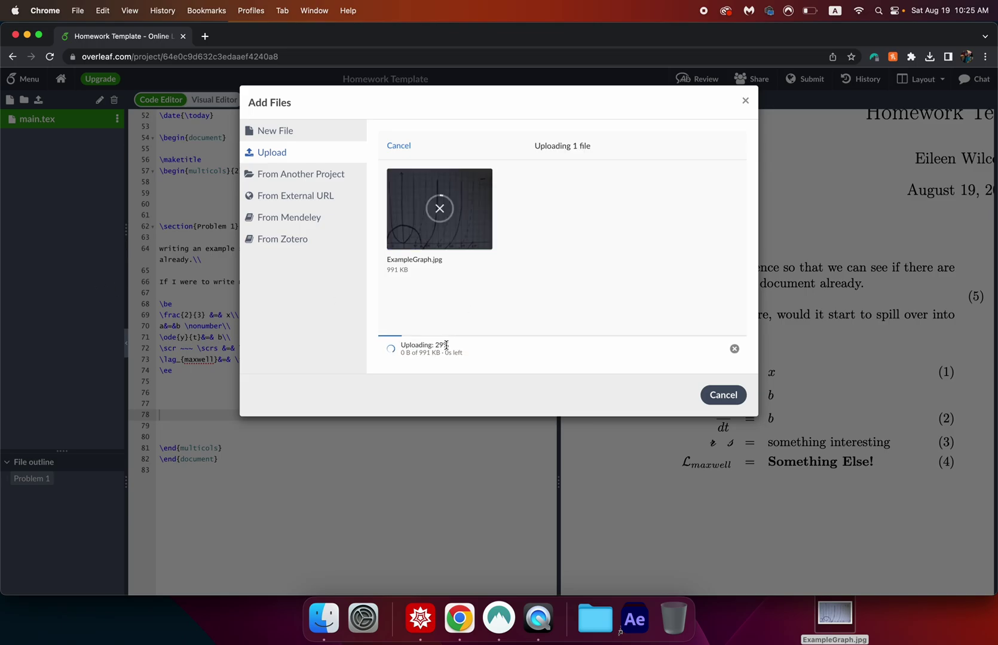
{"action": "left_click", "coordinate": [187, 392]}
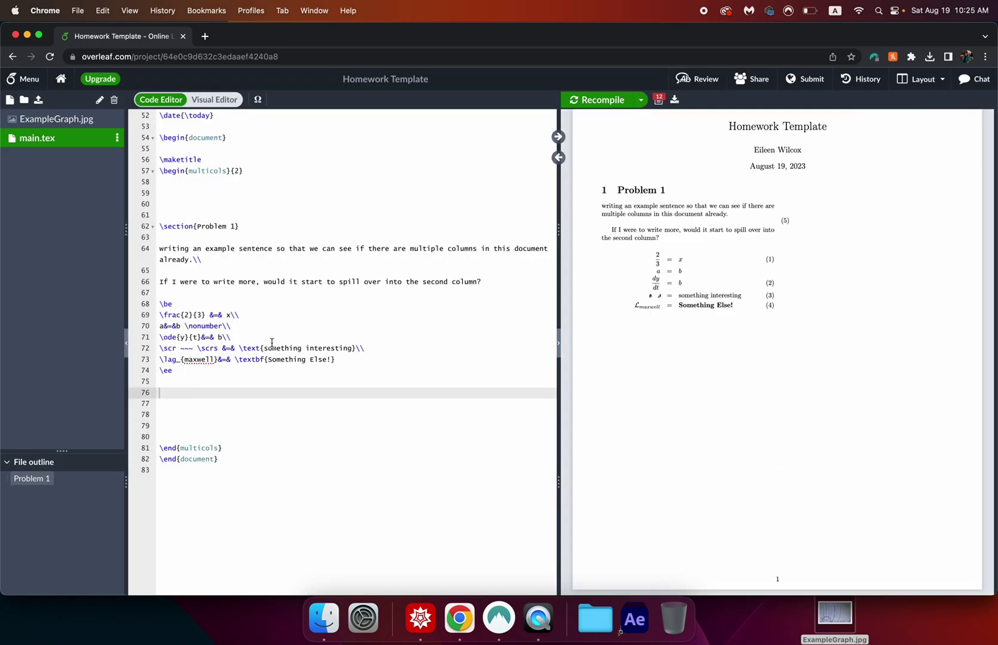
{"action": "type", "text": "\\inclu"}
{"action": "key", "text": "Return"}
{"action": "left_click_drag", "start_coordinate": [235, 393], "coordinate": [226, 393]}
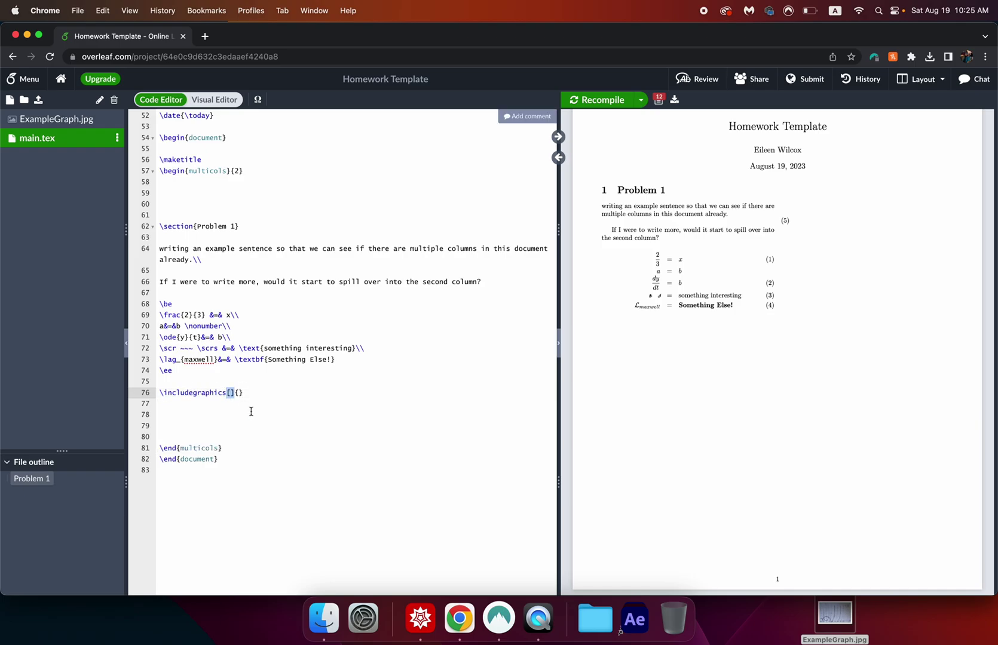
{"action": "type", "text": "[scale="}
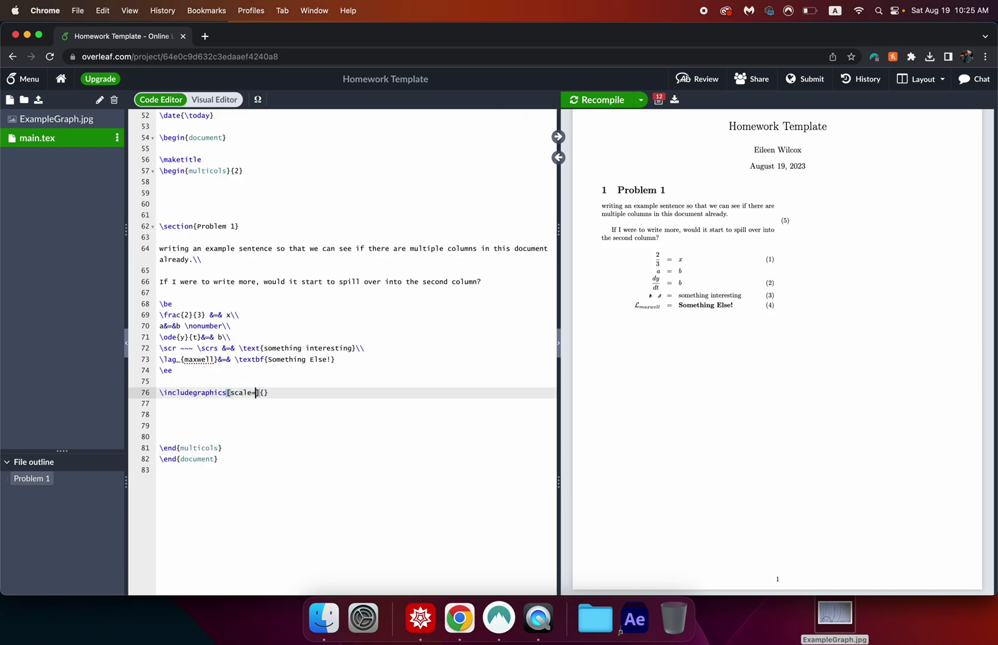
{"action": "type", "text": ".5"}
{"action": "key", "text": "Right"}
{"action": "key", "text": "Right"}
{"action": "key", "text": "Return"}
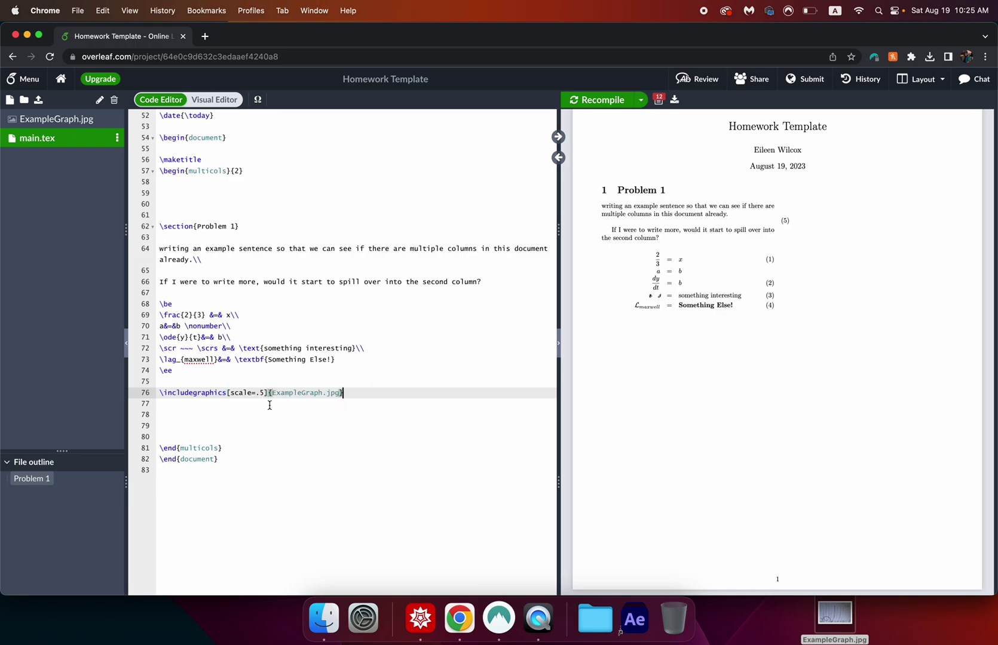
{"action": "key", "text": "super+s"}
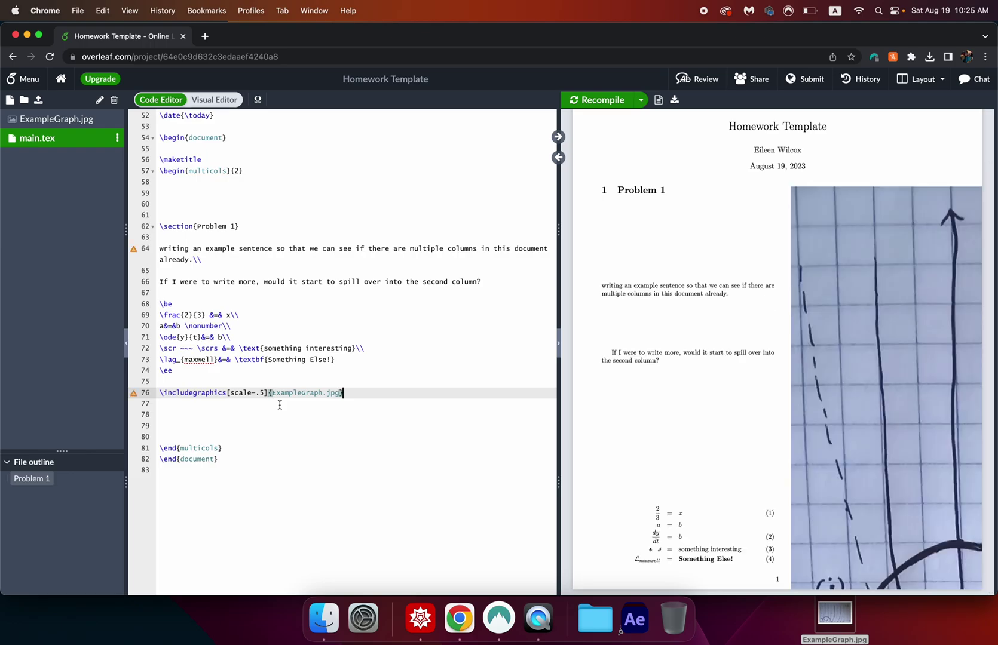
- Reduce the graph's scale to .1 and recompile
{"action": "left_click", "coordinate": [265, 392]}
{"action": "key", "text": "BackSpace"}
{"action": "type", "text": "1"}
{"action": "key", "text": "super+s"}
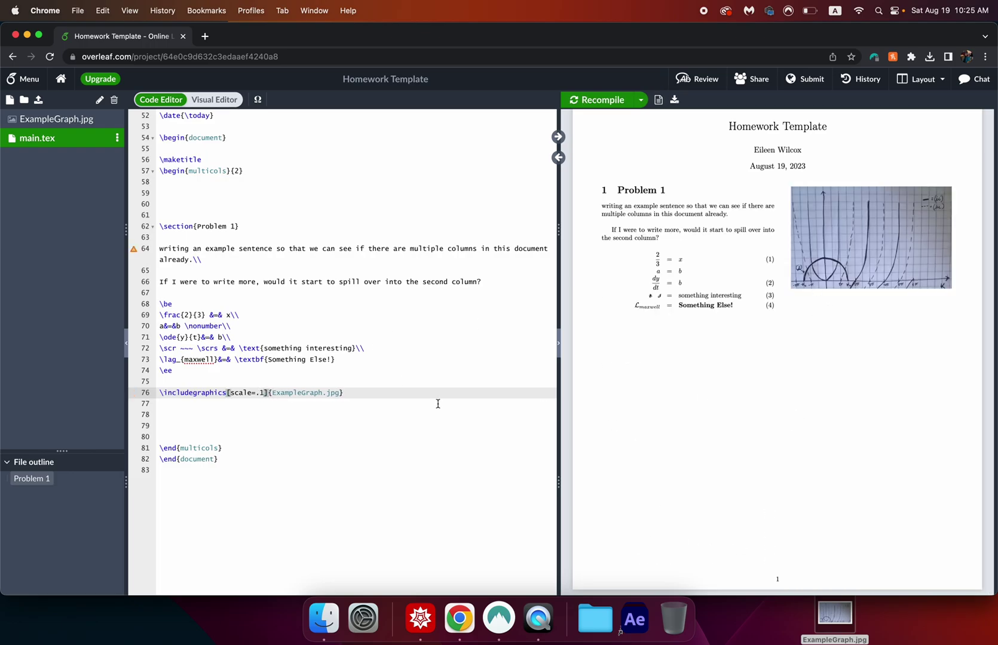
{"action": "left_click_drag", "start_coordinate": [398, 388], "coordinate": [159, 392]}
- Move the \includegraphics line above the equations after a \\ line break and recompile
{"action": "key", "text": "super+x"}
{"action": "left_click", "coordinate": [483, 282]}
{"action": "type", "text": "\\\\"}
{"action": "key", "text": "Return"}
{"action": "key", "text": "Return"}
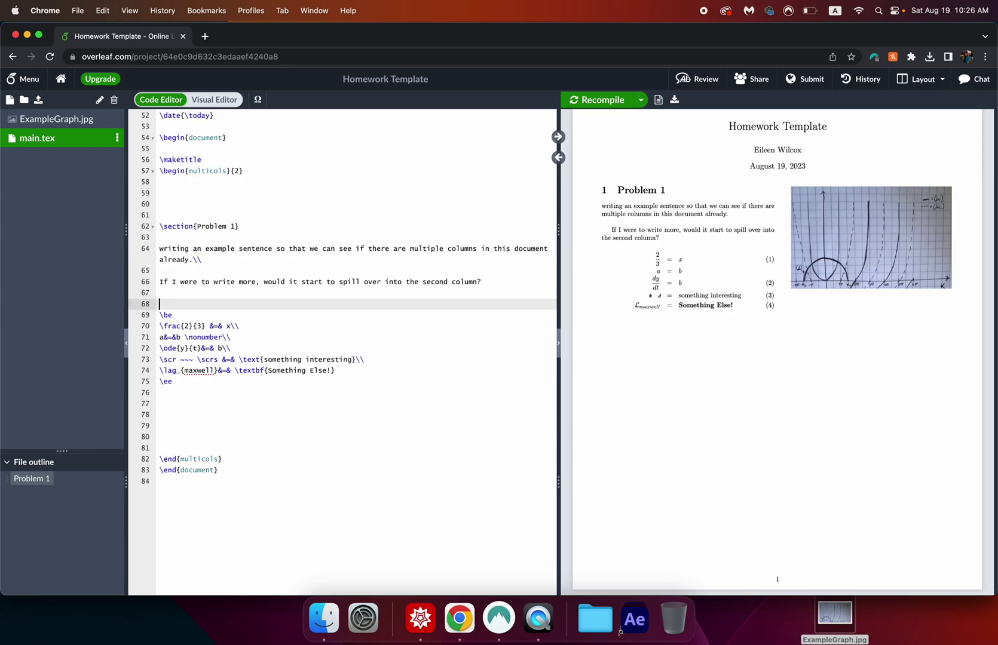
{"action": "key", "text": "super+v"}
{"action": "key", "text": "super+s"}
{"action": "key", "text": "Up"}
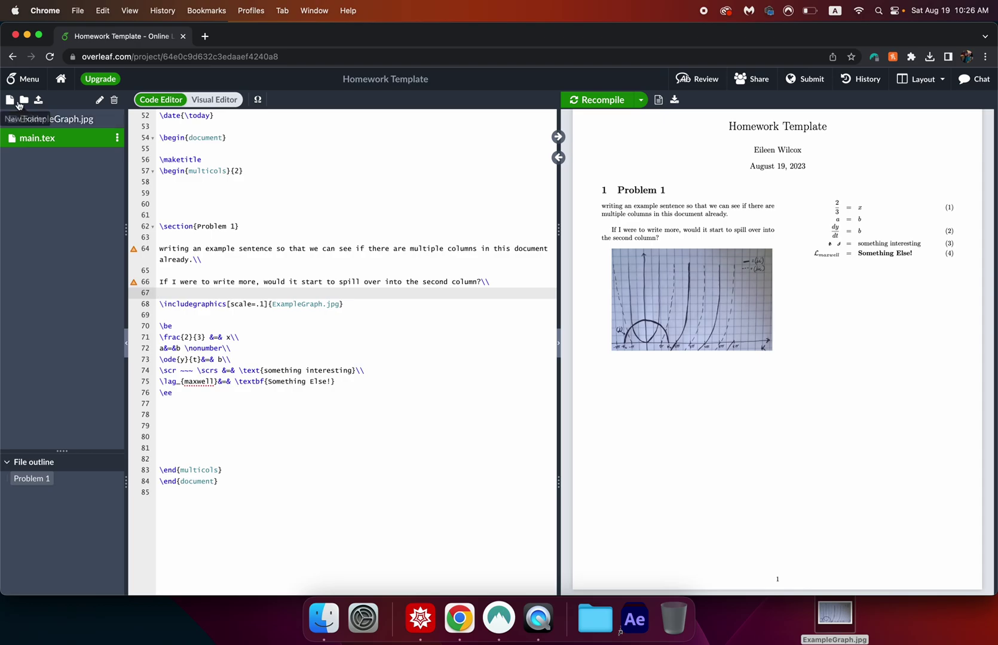
- Create an Images folder and move ExampleGraph.jpg into it
{"action": "left_click", "coordinate": [23, 101]}
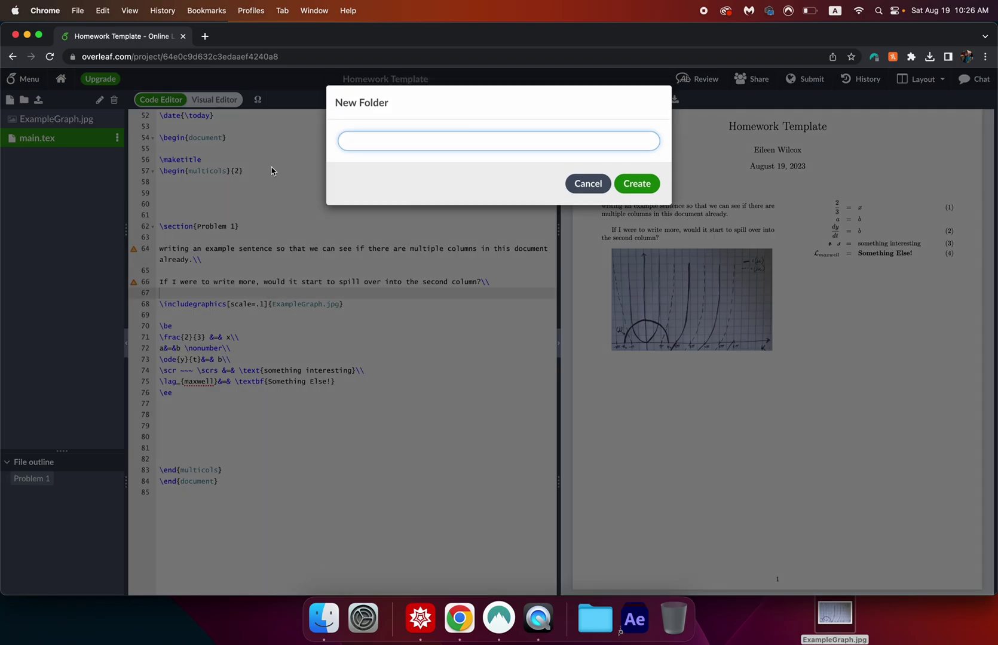
{"action": "type", "text": "Images"}
{"action": "left_click", "coordinate": [637, 184]}
{"action": "left_click_drag", "start_coordinate": [63, 136], "coordinate": [43, 121]}
{"action": "left_click", "coordinate": [309, 305]}
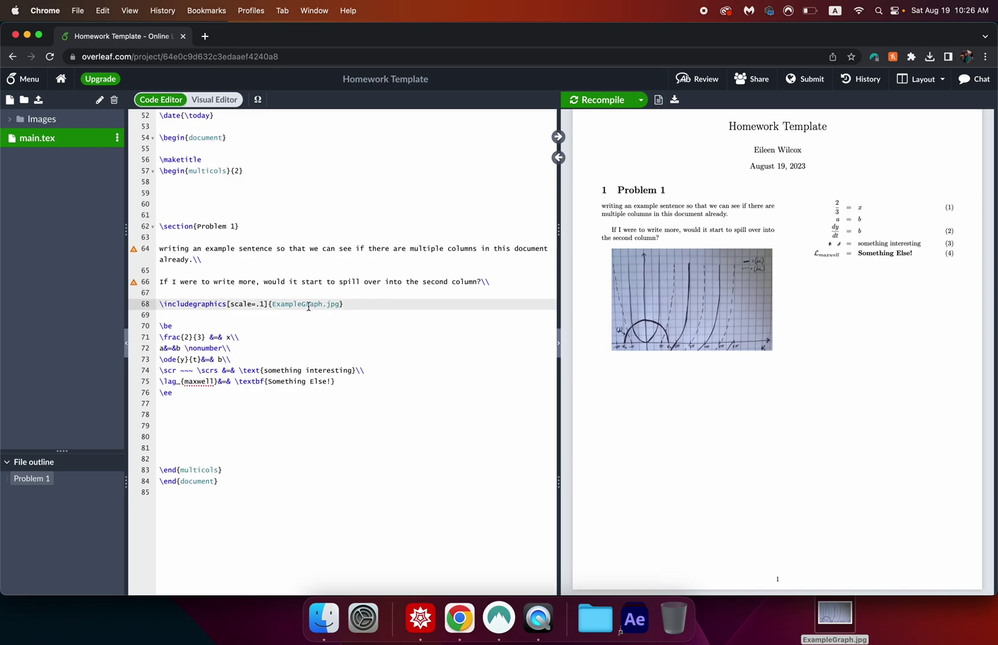
{"action": "key", "text": "super+s"}
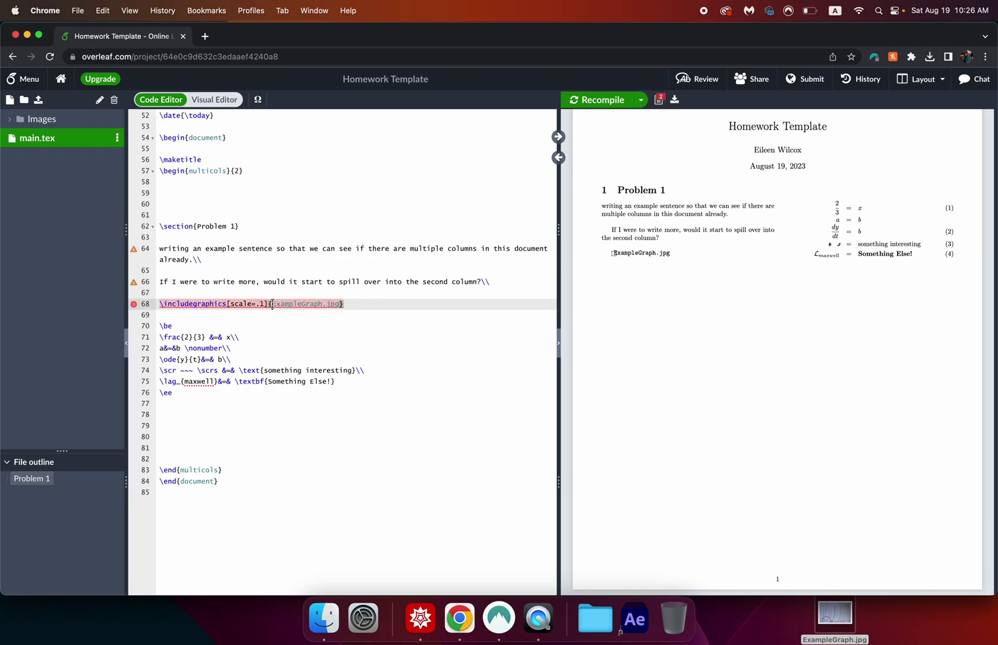
- Change the image path to Images/ExampleGraph.jpg and recompile
{"action": "left_click_drag", "start_coordinate": [272, 304], "coordinate": [335, 305]}
{"action": "left_click", "coordinate": [280, 305]}
{"action": "left_click", "coordinate": [272, 305]}
{"action": "double_click", "coordinate": [290, 305]}
{"action": "type", "text": "ex"}
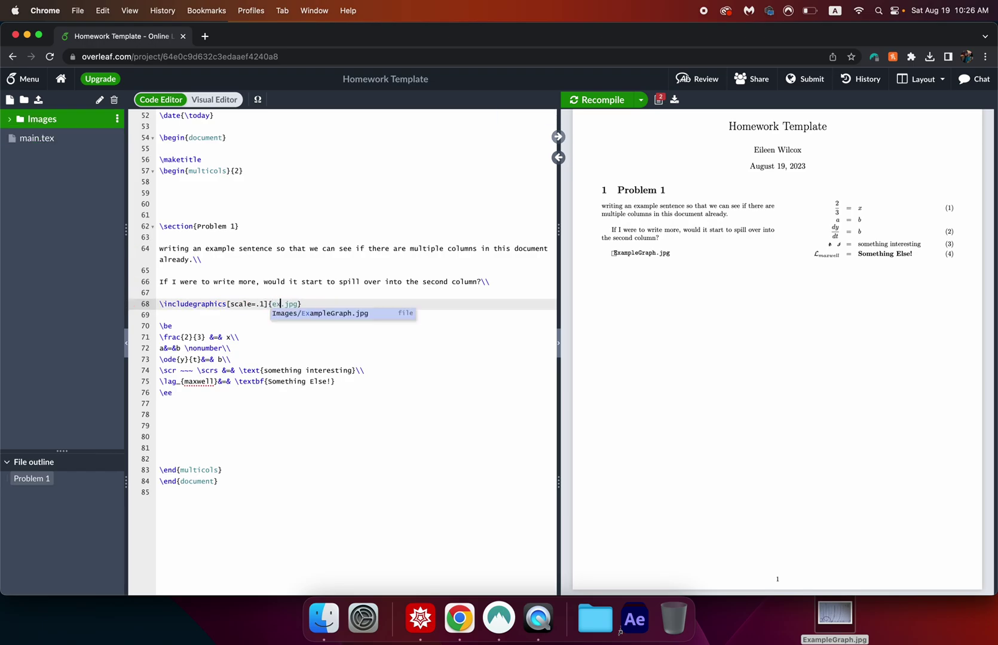
{"action": "left_click", "coordinate": [307, 313]}
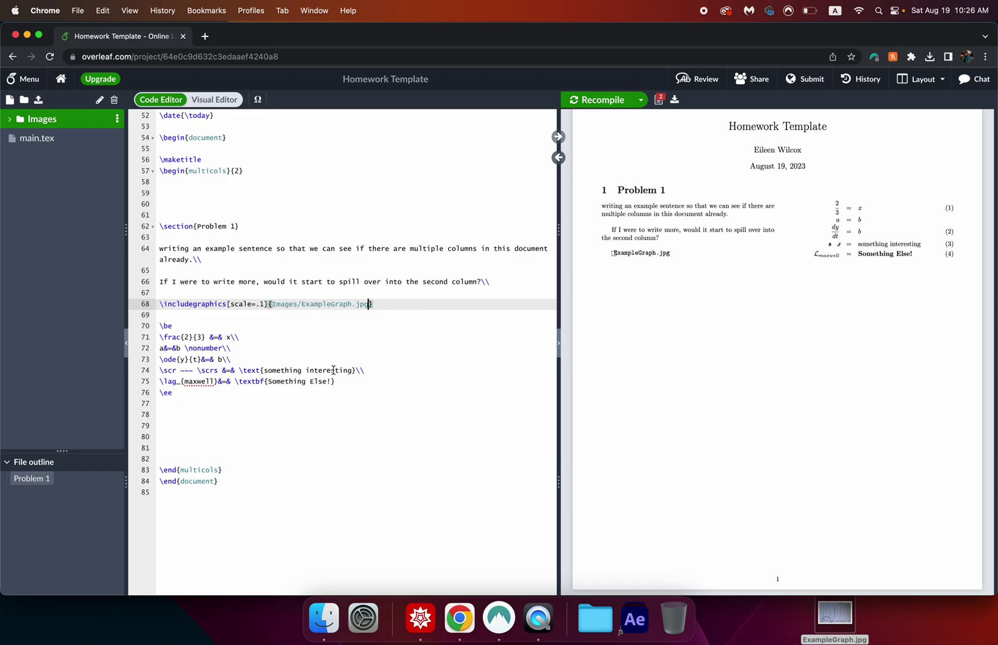
{"action": "key", "text": "super+s"}
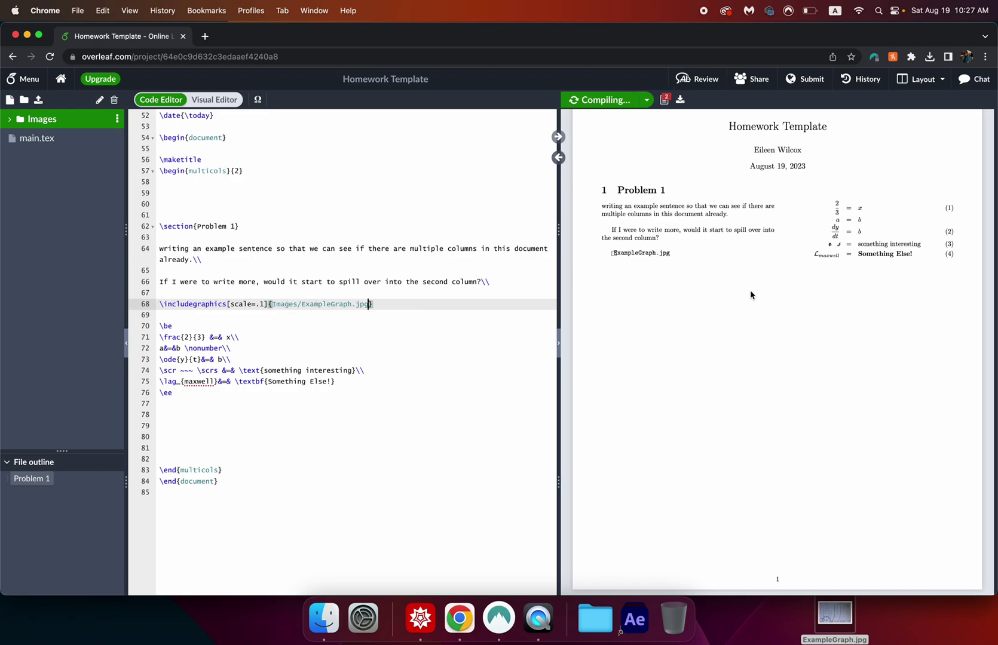